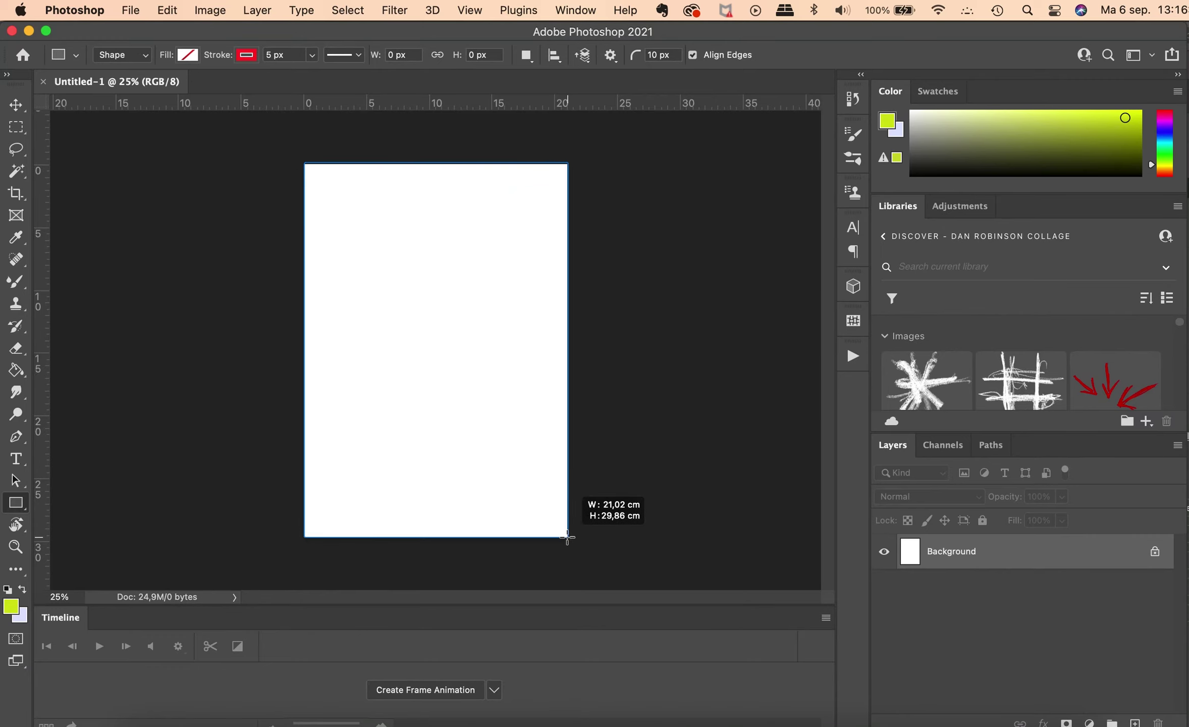
# Draw a page-covering rectangle with lime fill and lime stroke.
pyautogui.moveTo(565, 537); pyautogui.dragTo(568, 537)
pyautogui.click(708, 329)
pyautogui.click(667, 420)
pyautogui.click(668, 397)
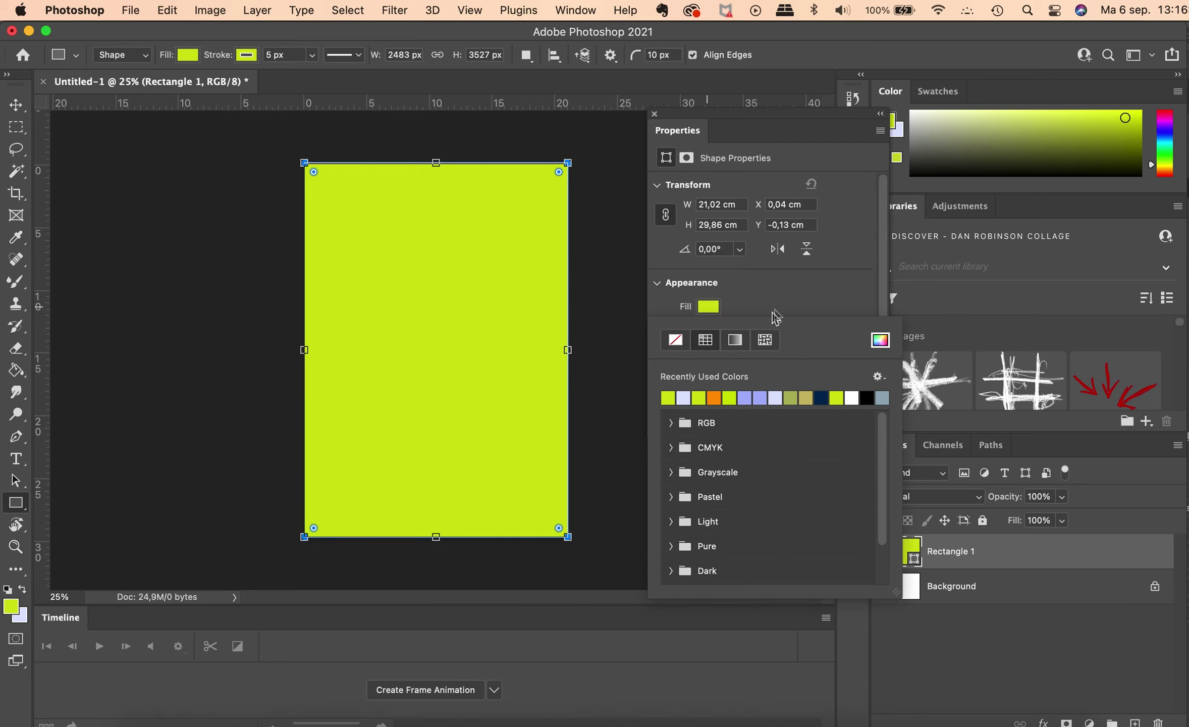
pyautogui.click(585, 345)
pyautogui.press('v')
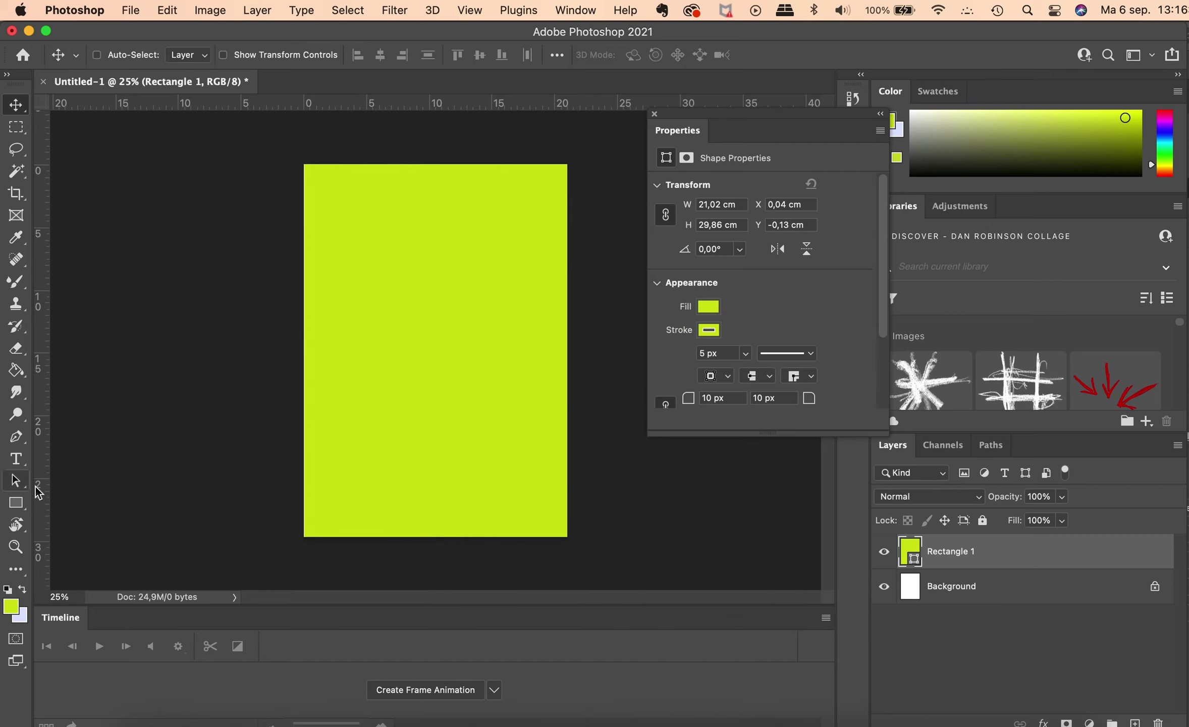
pyautogui.click(16, 503)
# Draw a smaller rectangle with lavender fill and stroke, centred on the page.
pyautogui.moveTo(357, 228); pyautogui.dragTo(533, 487)
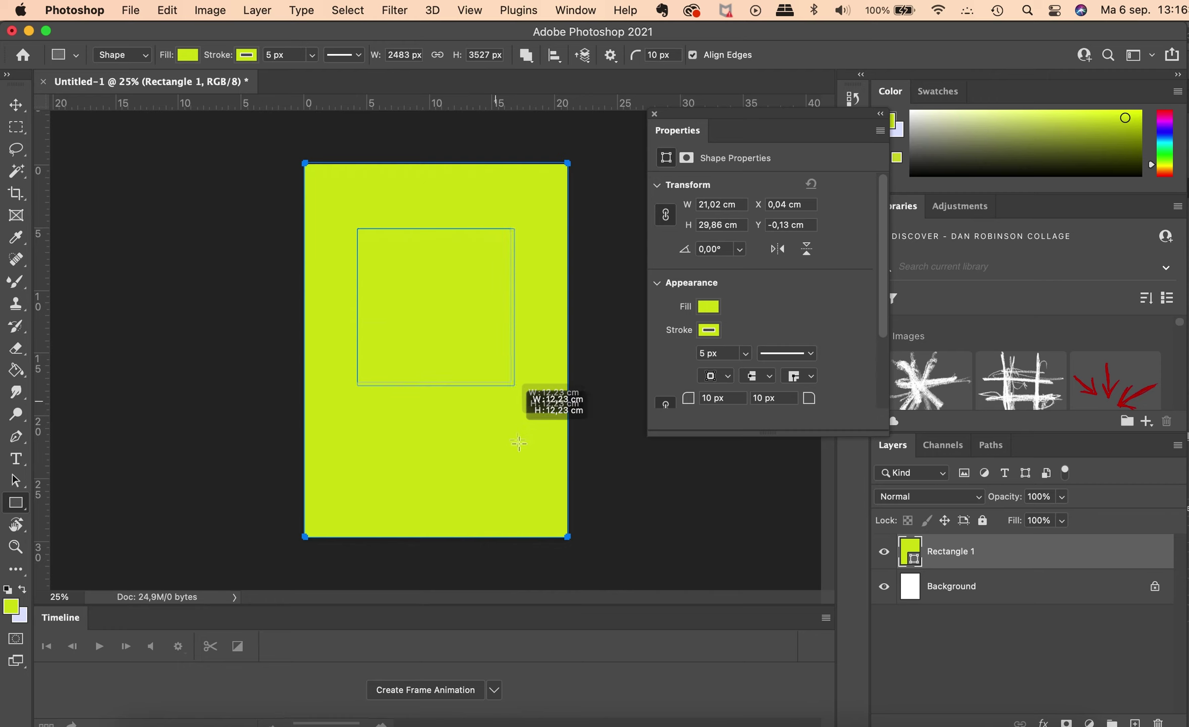
pyautogui.click(708, 307)
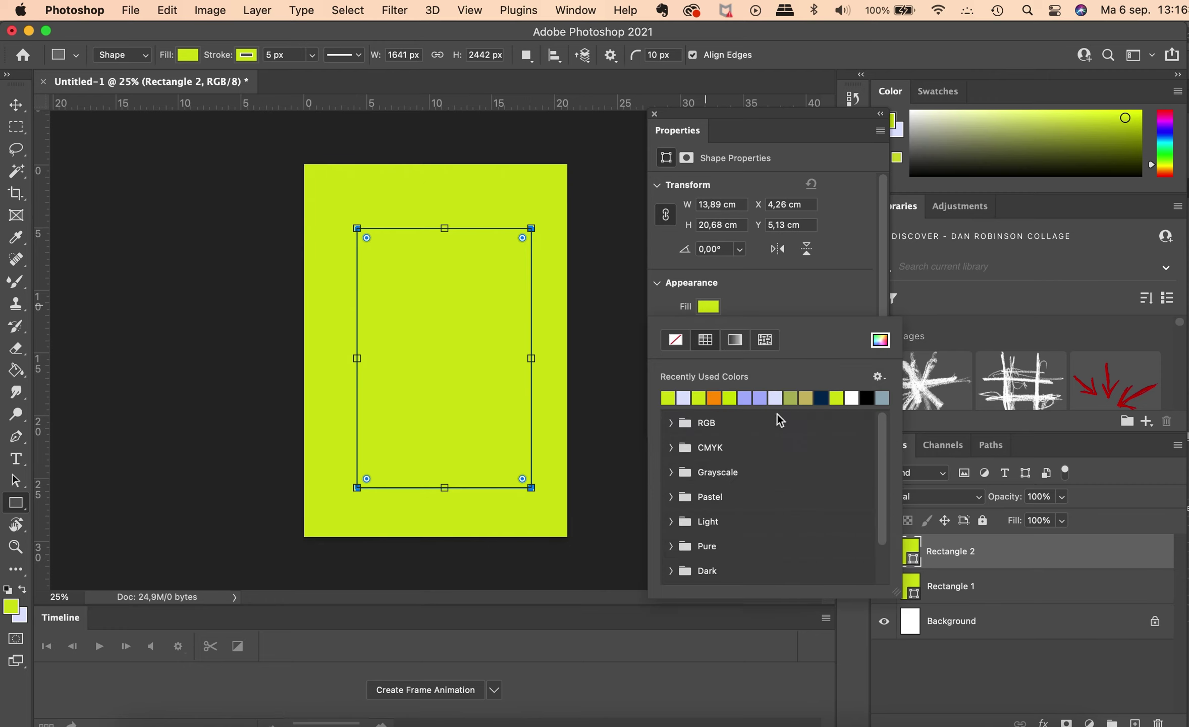
pyautogui.click(782, 394)
pyautogui.click(773, 312)
pyautogui.click(708, 330)
pyautogui.click(668, 420)
pyautogui.click(786, 334)
pyautogui.press('v')
pyautogui.moveTo(437, 368)
pyautogui.mouseDown()
pyautogui.moveTo(417, 351)
pyautogui.moveTo(432, 371)
pyautogui.mouseUp()
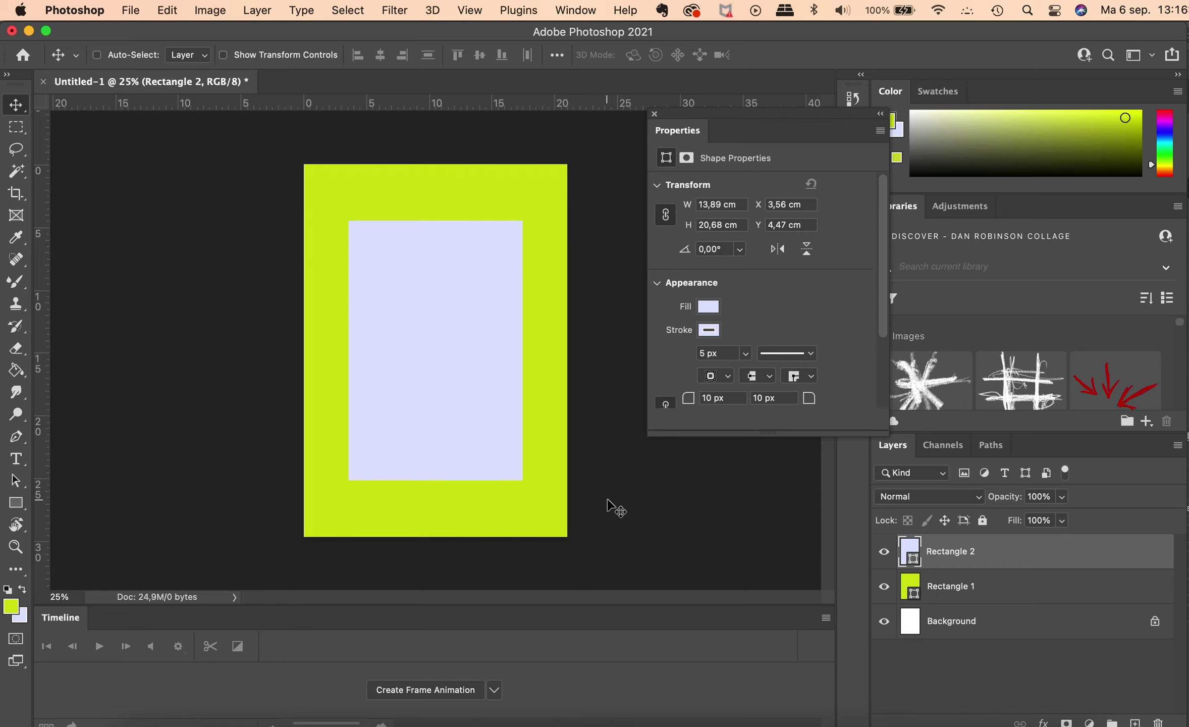
pyautogui.click(15, 502)
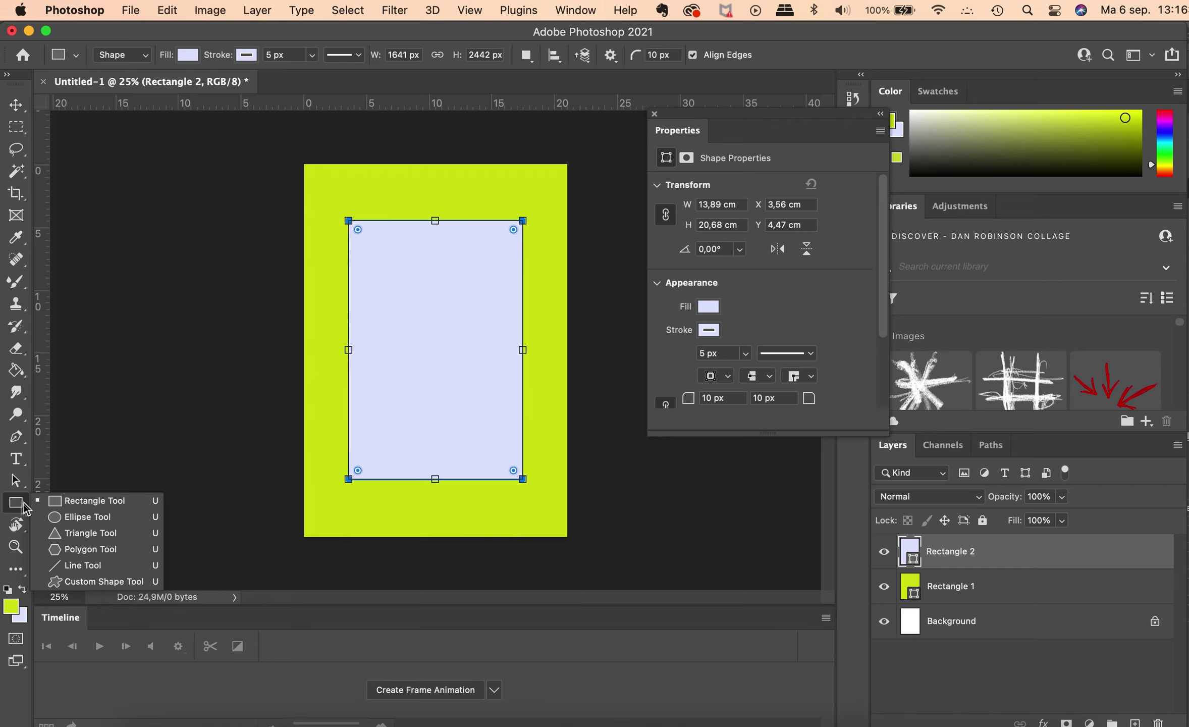
# Draw a tall Ellipse 1 oval, centre it horizontally, and give it white fill and stroke.
pyautogui.click(87, 516)
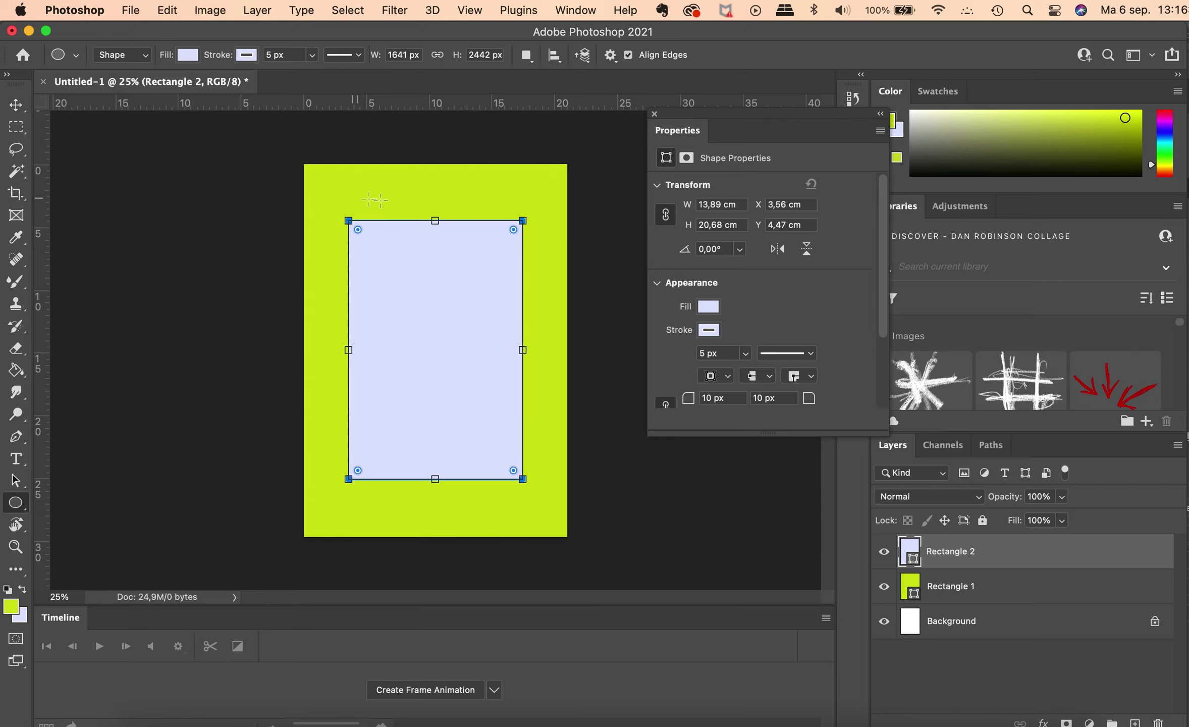
pyautogui.moveTo(402, 185); pyautogui.dragTo(601, 522)
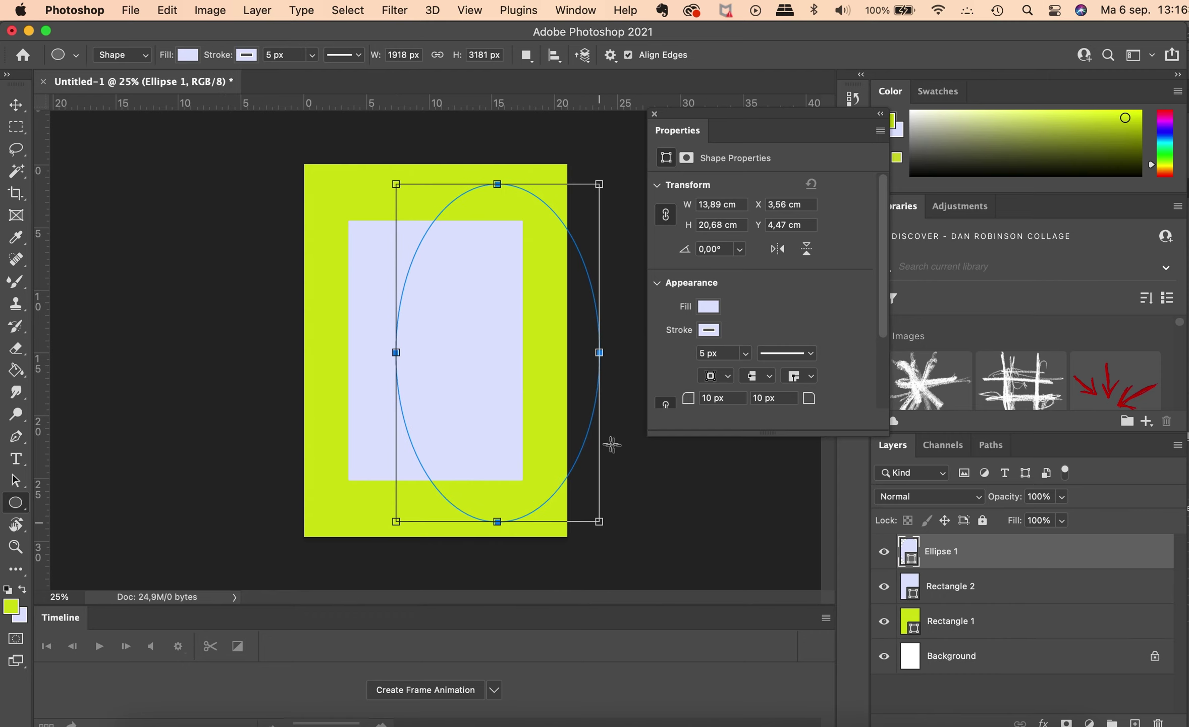
pyautogui.press('v')
pyautogui.moveTo(520, 402); pyautogui.dragTo(458, 399)
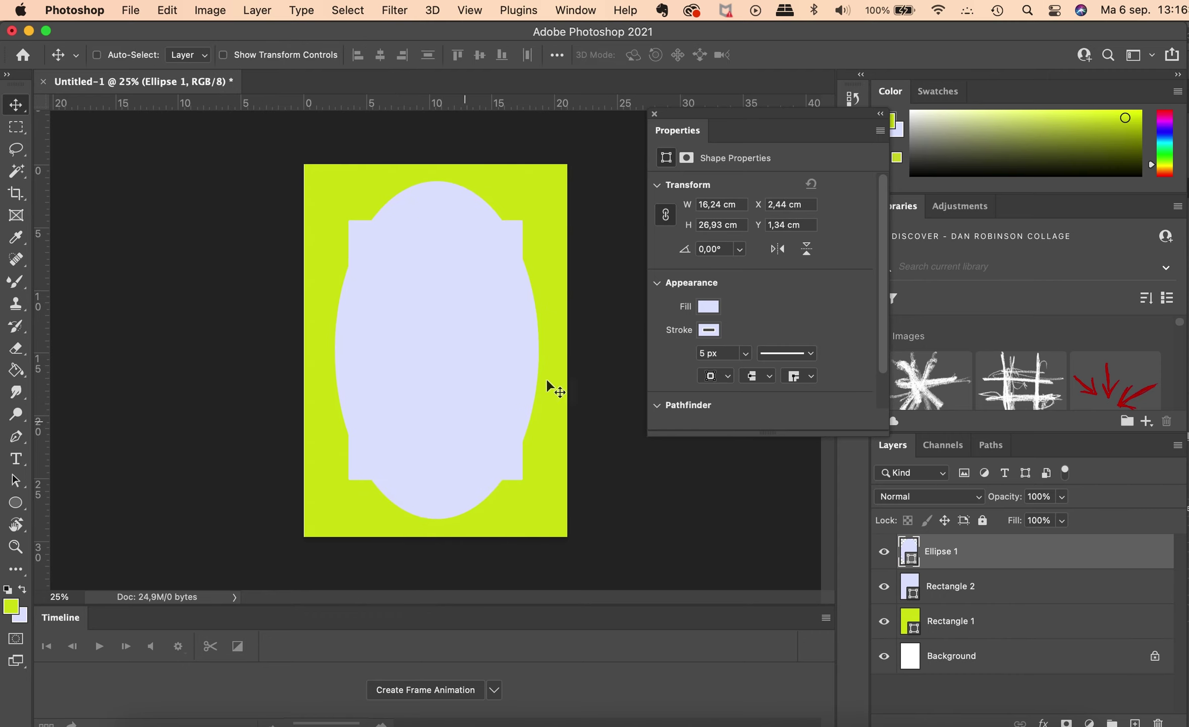
pyautogui.click(708, 307)
pyautogui.click(852, 399)
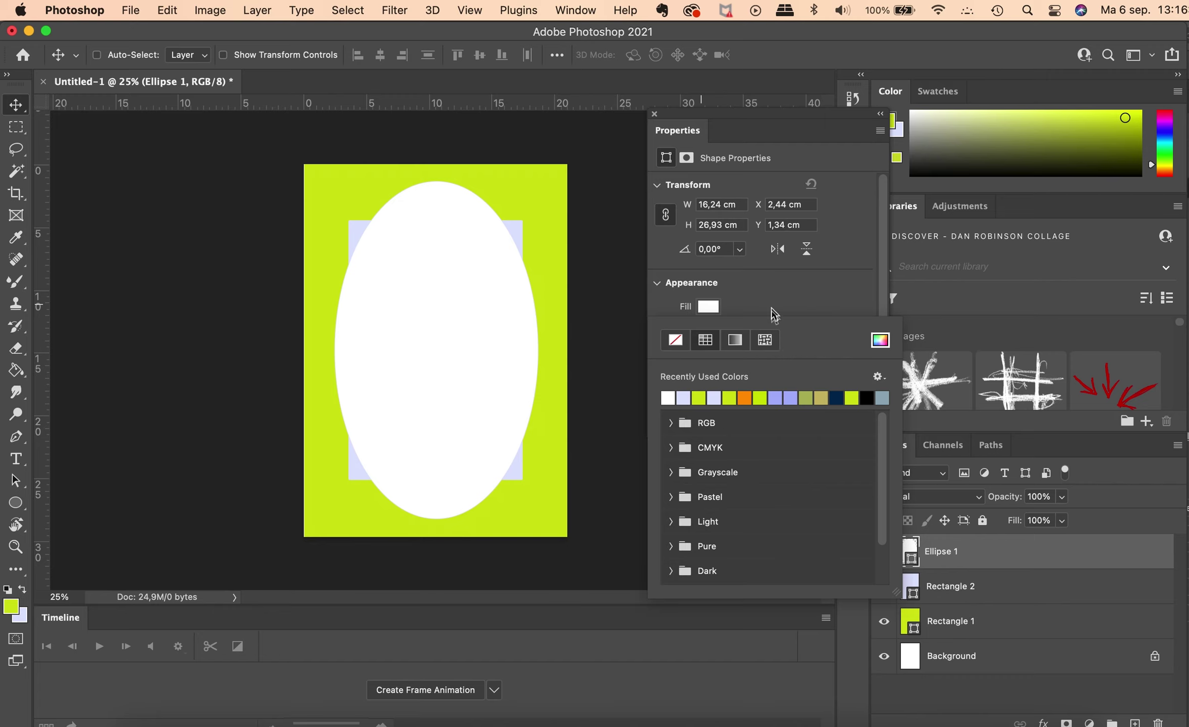
pyautogui.click(772, 309)
pyautogui.click(708, 329)
pyautogui.click(666, 417)
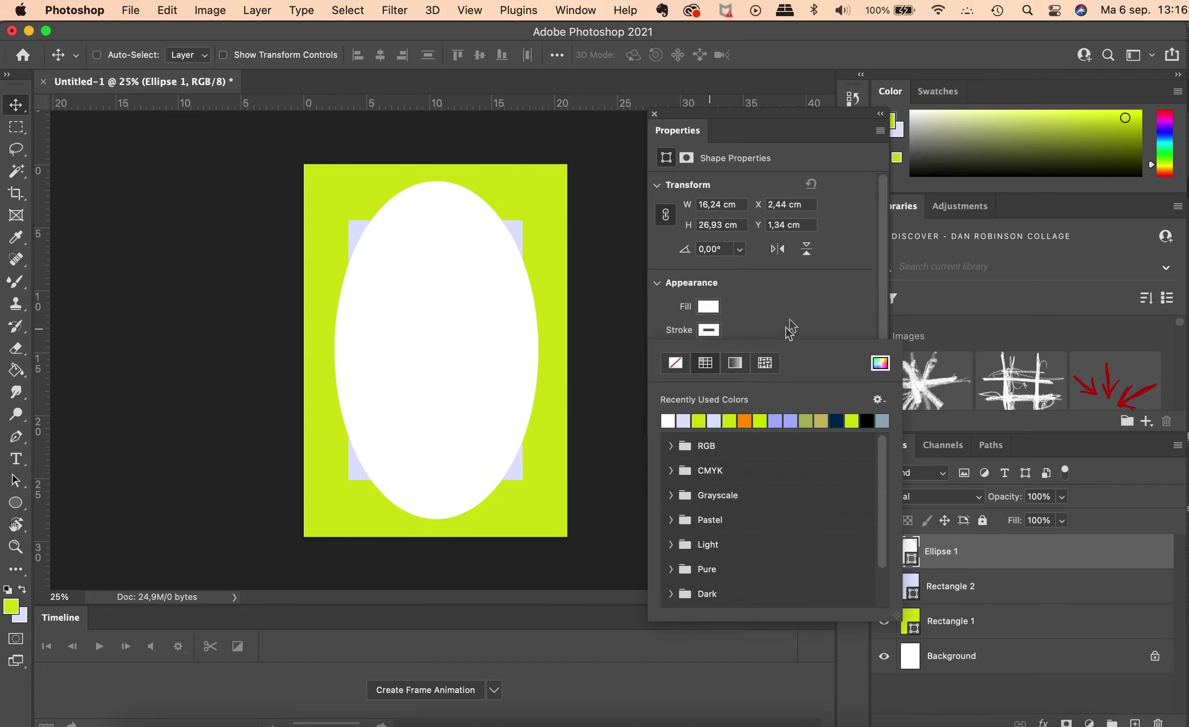
pyautogui.click(736, 363)
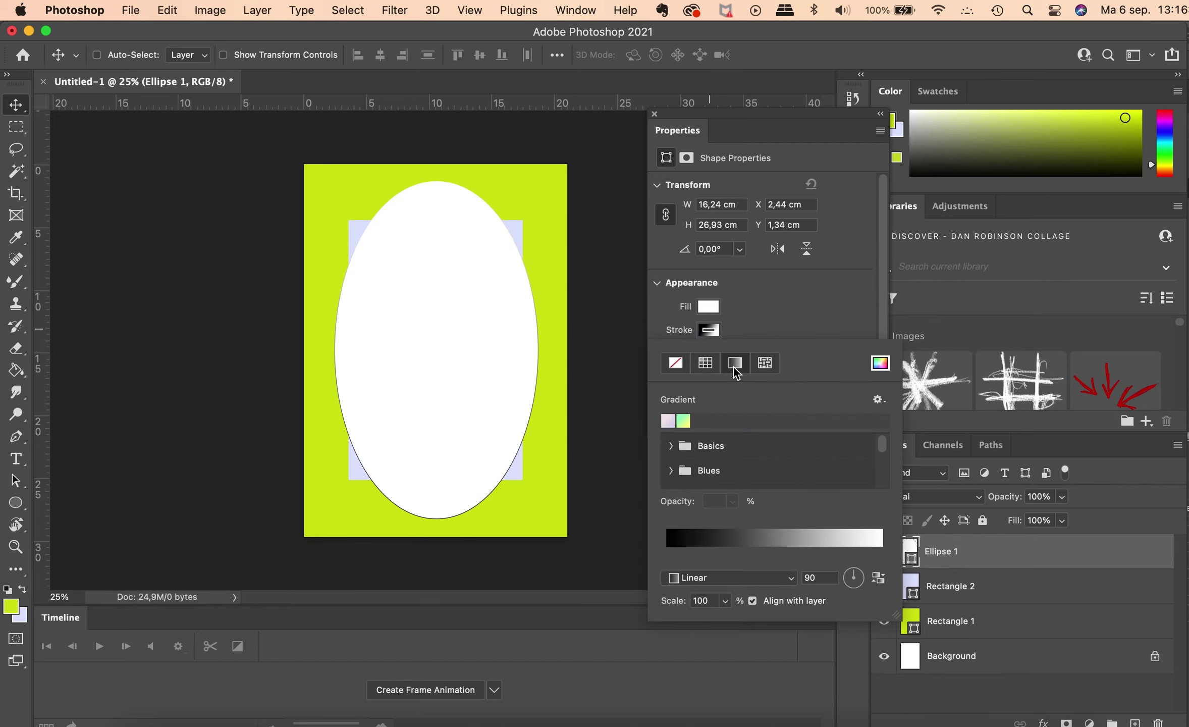
# Remove the oval's stroke, give it a preset pastel gradient fill, and make the left stop yellow-green.
pyautogui.click(708, 330)
pyautogui.click(705, 363)
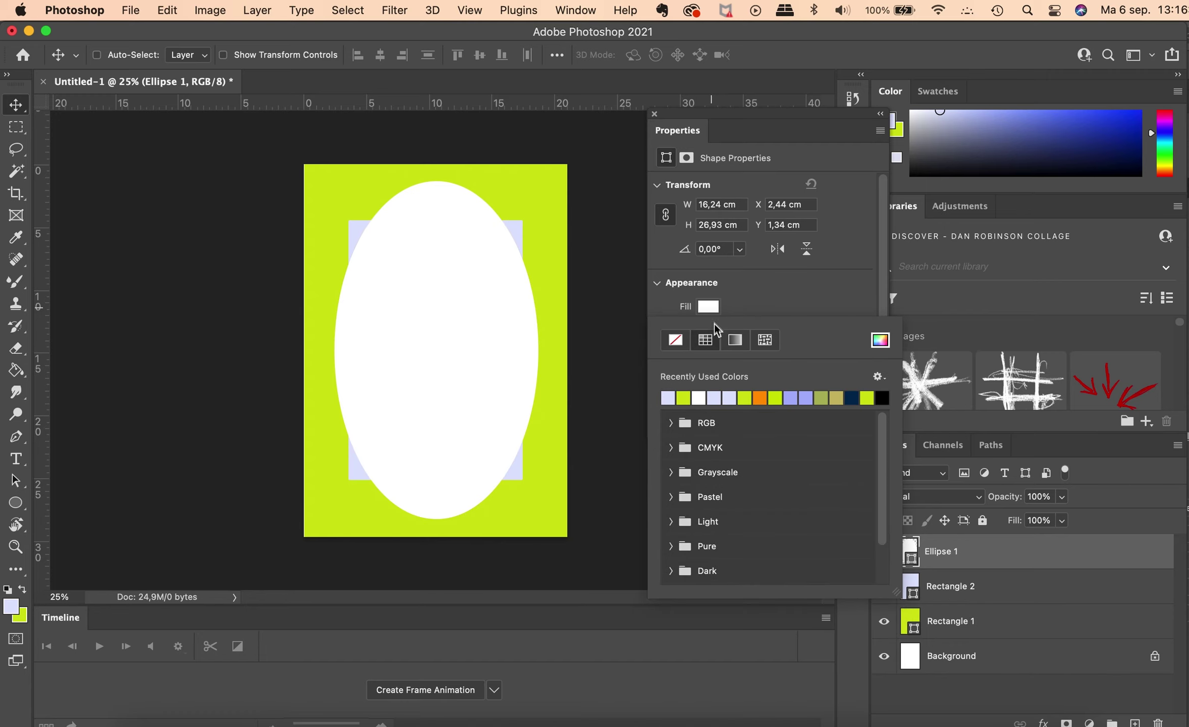
pyautogui.click(734, 341)
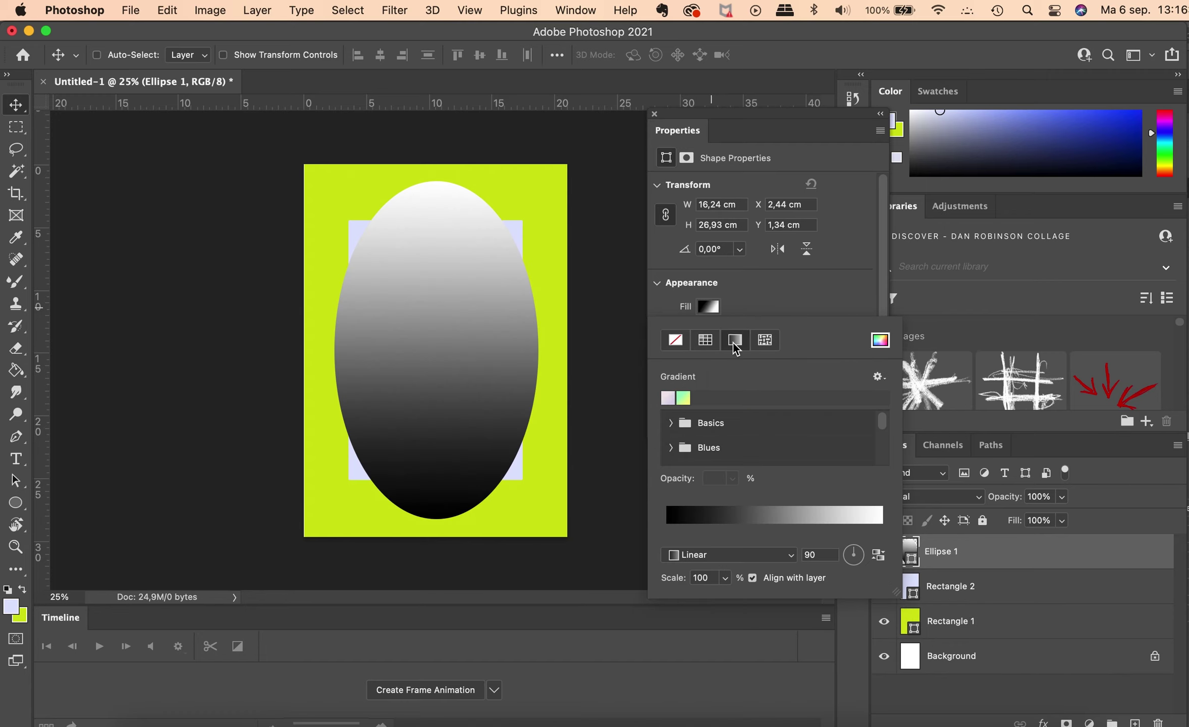
pyautogui.click(668, 398)
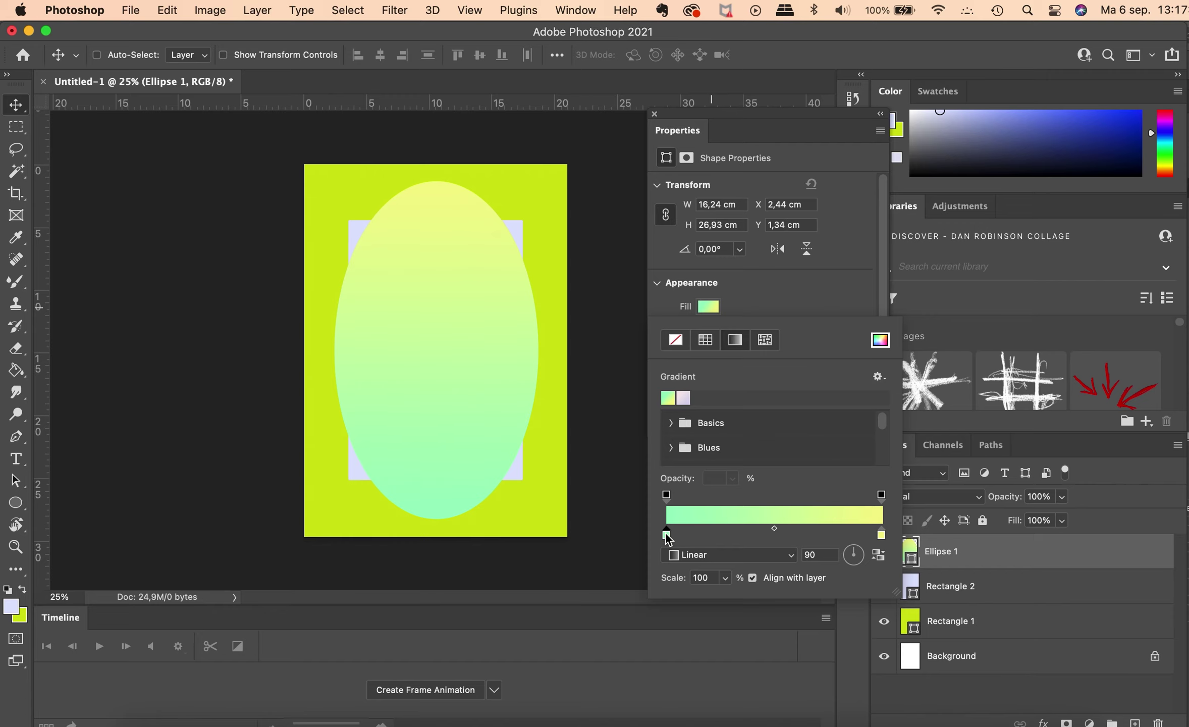
pyautogui.doubleClick(666, 534)
pyautogui.click(550, 505)
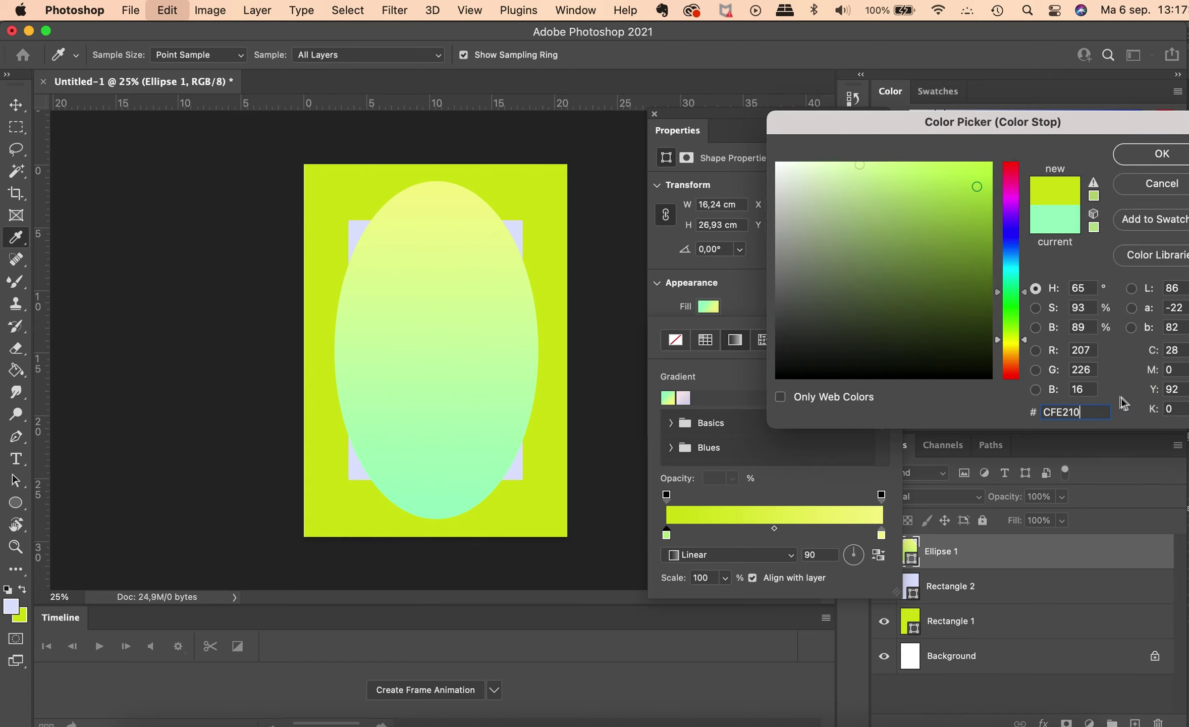
pyautogui.click(1161, 153)
# Add a light blue colour stop in the middle of the gradient.
pyautogui.click(771, 534)
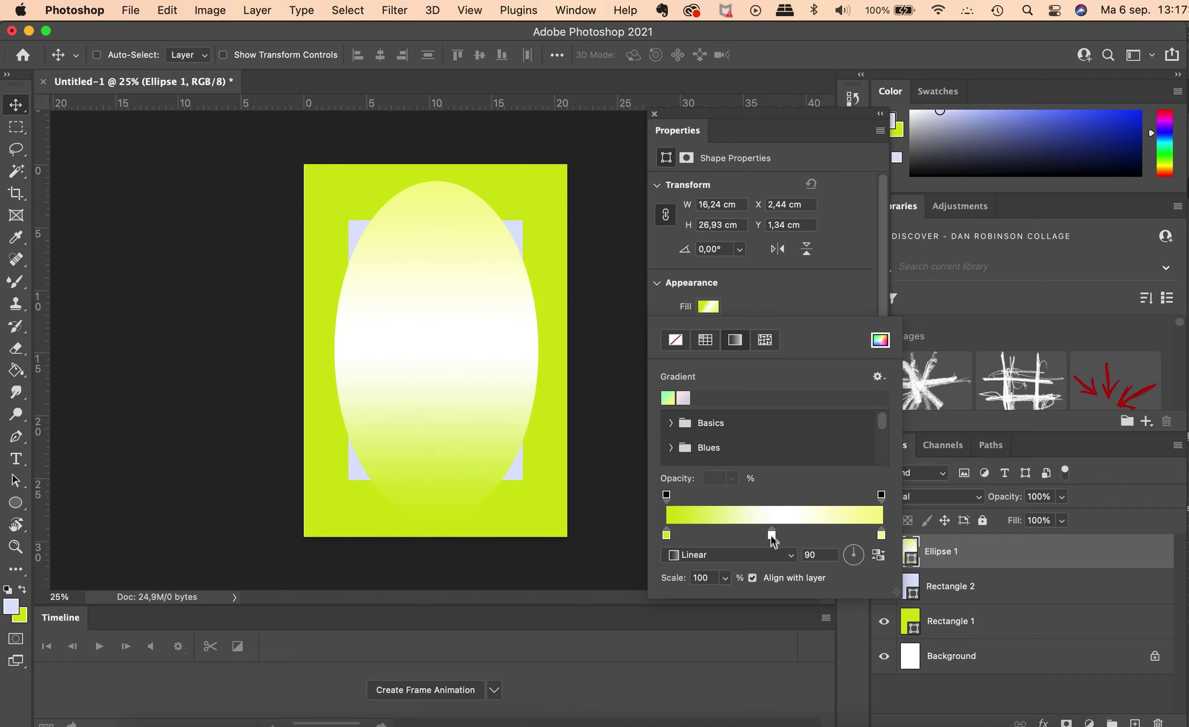
pyautogui.doubleClick(769, 533)
pyautogui.click(983, 176)
pyautogui.moveTo(983, 176); pyautogui.dragTo(846, 163)
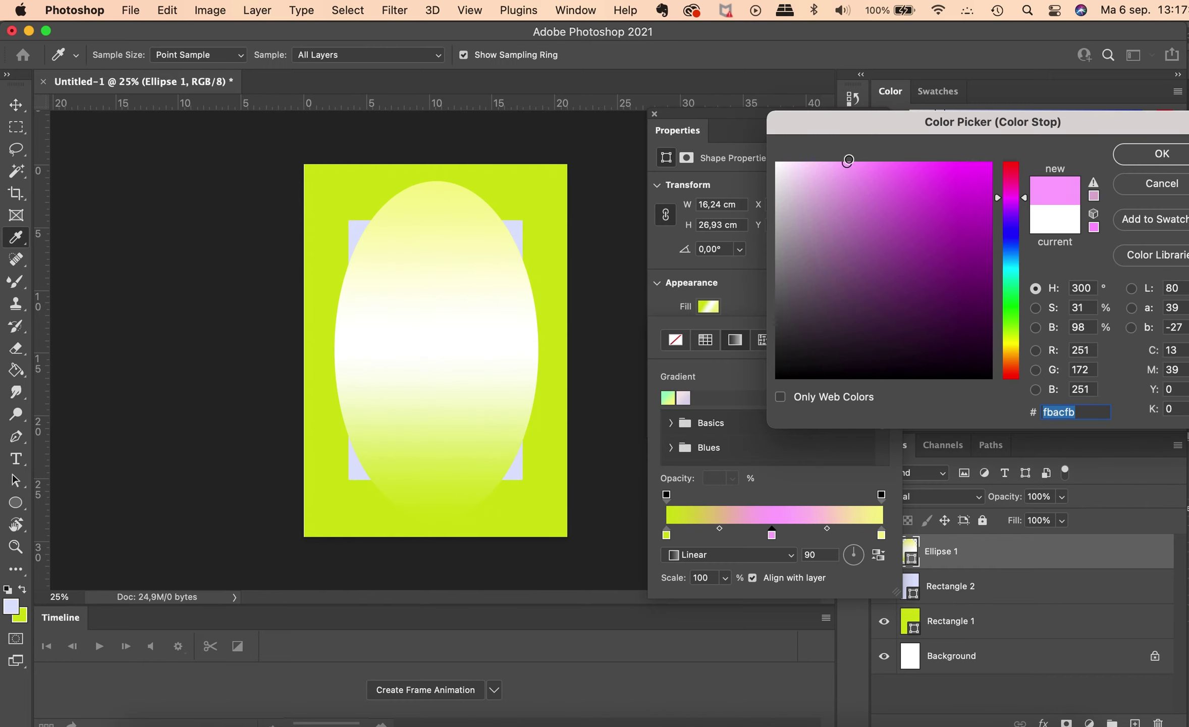
pyautogui.moveTo(1011, 266); pyautogui.dragTo(1012, 249)
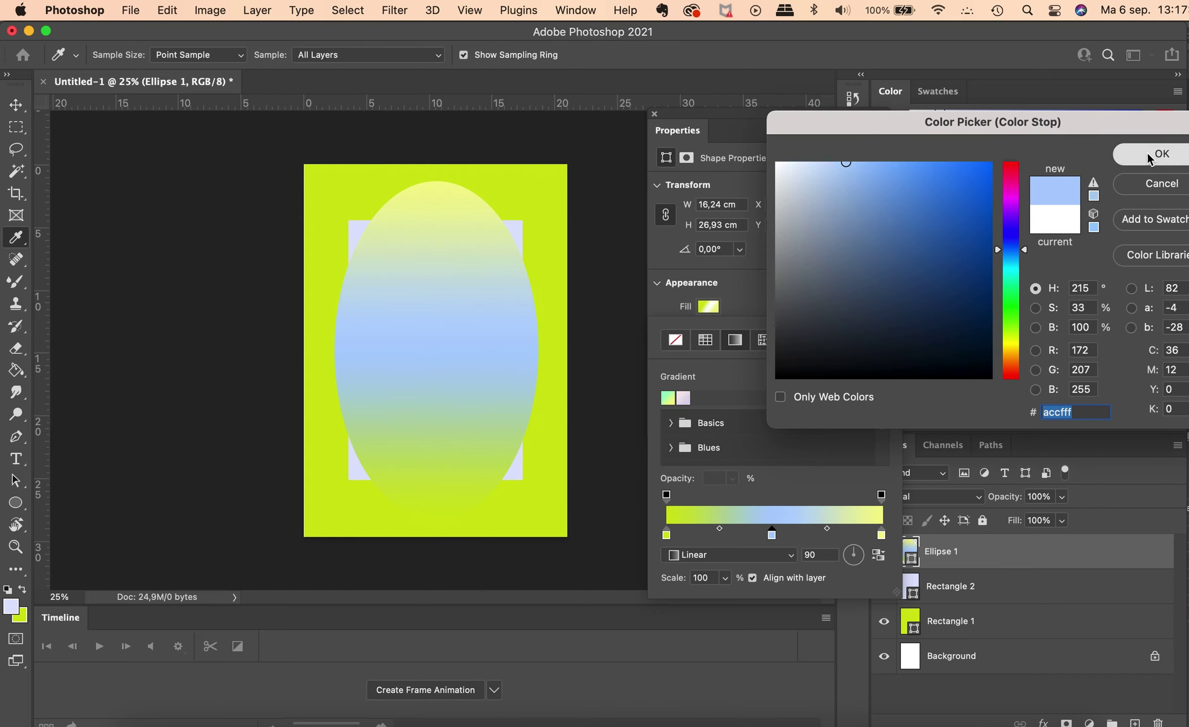
pyautogui.click(1162, 153)
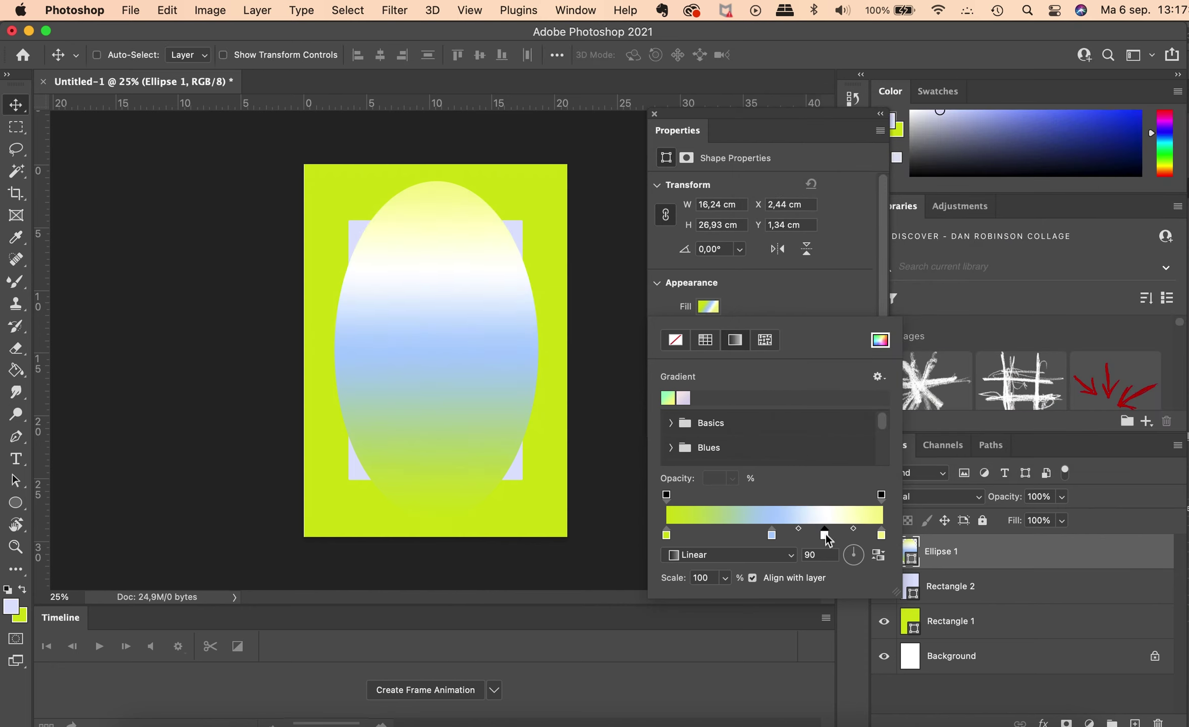
# Recolour the white stop orange and shift the stops to rebalance the colour bands.
pyautogui.doubleClick(825, 534)
pyautogui.click(1010, 357)
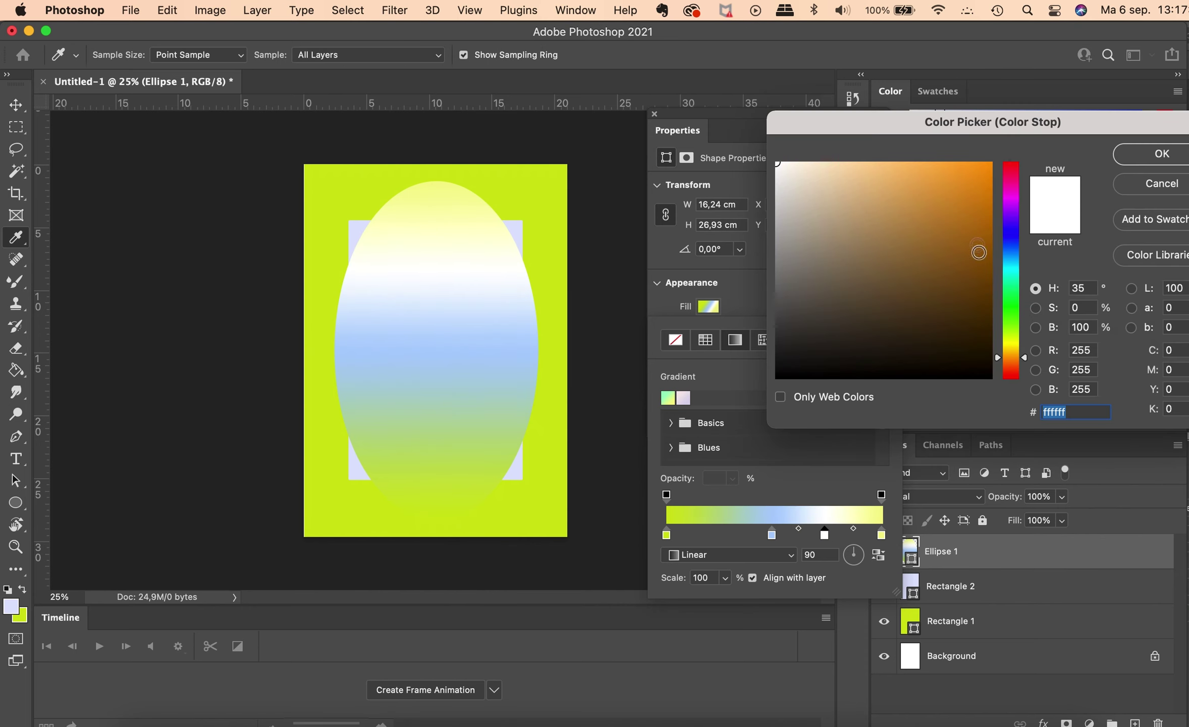
pyautogui.click(927, 162)
pyautogui.click(1166, 159)
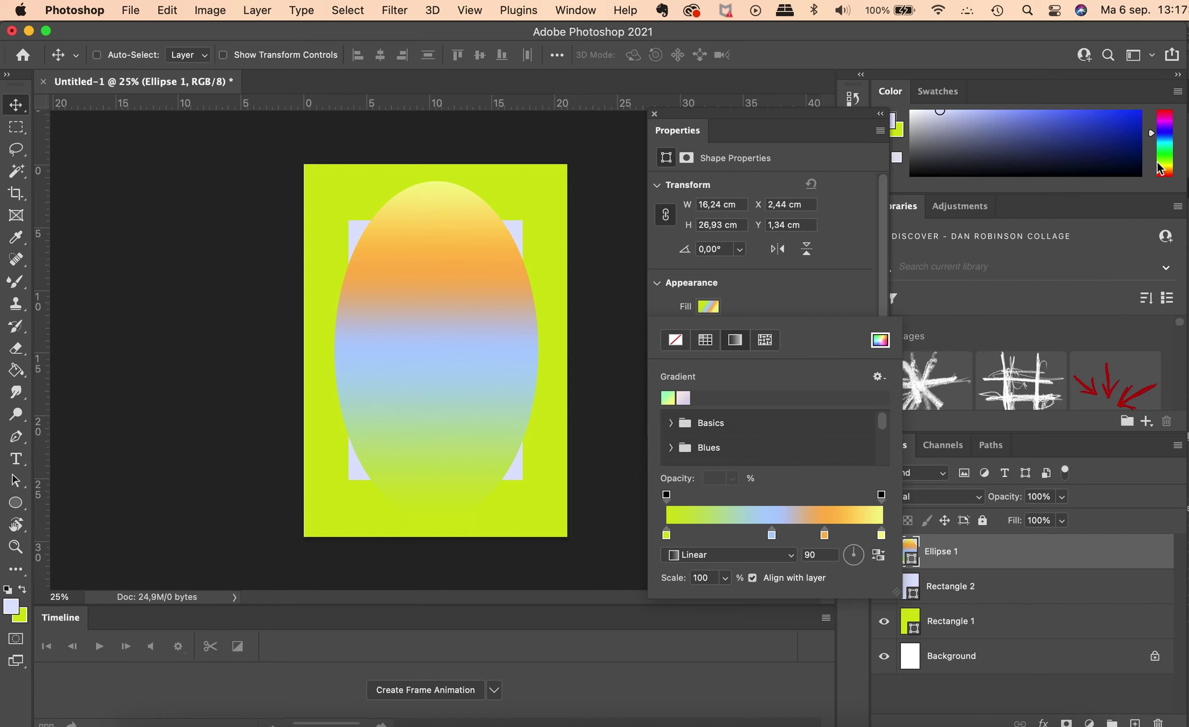
pyautogui.moveTo(667, 535); pyautogui.dragTo(751, 535)
# Select the rectangle layers and rasterize the lime page rectangle.
pyautogui.click(654, 115)
pyautogui.click(938, 625)
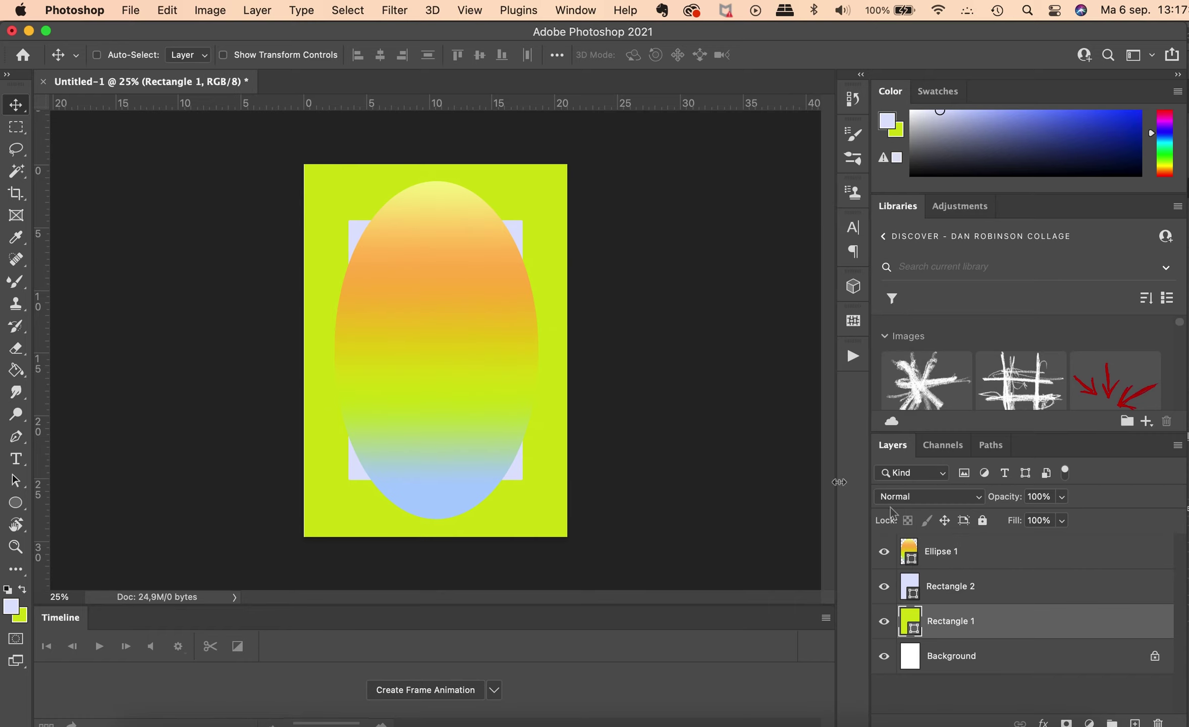
pyautogui.click(952, 586)
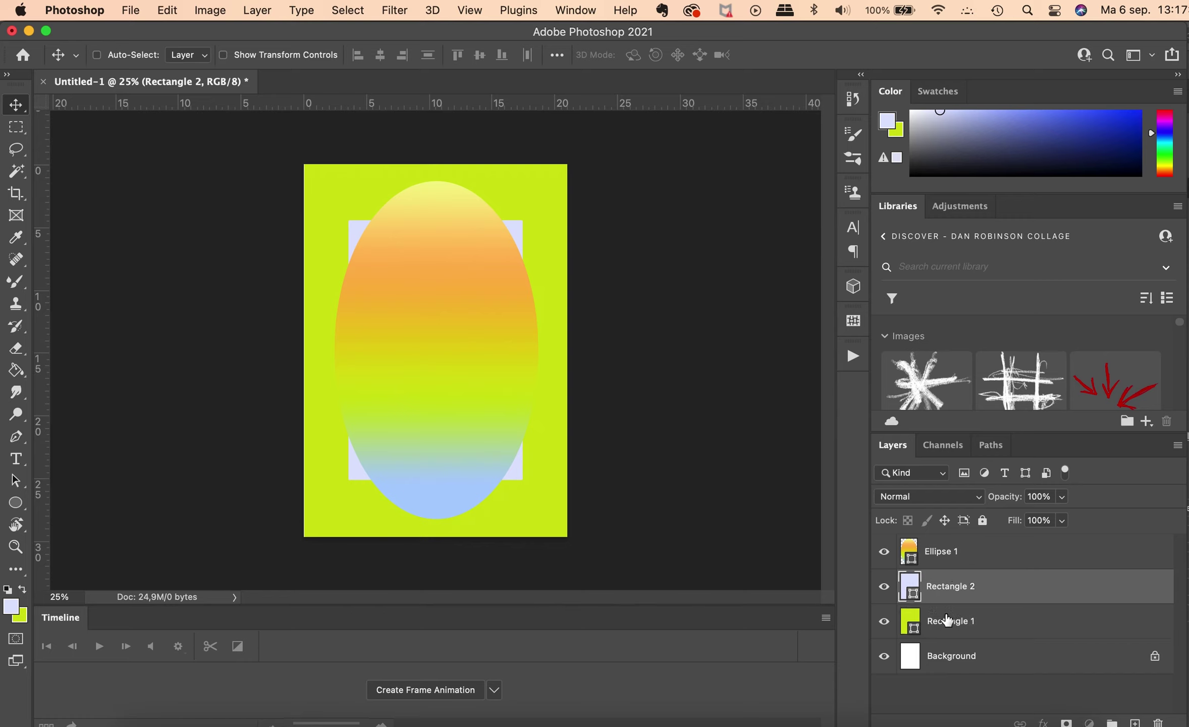
pyautogui.moveTo(947, 619); pyautogui.dragTo(151, 550)
pyautogui.click(1030, 596)
pyautogui.press('super+t')
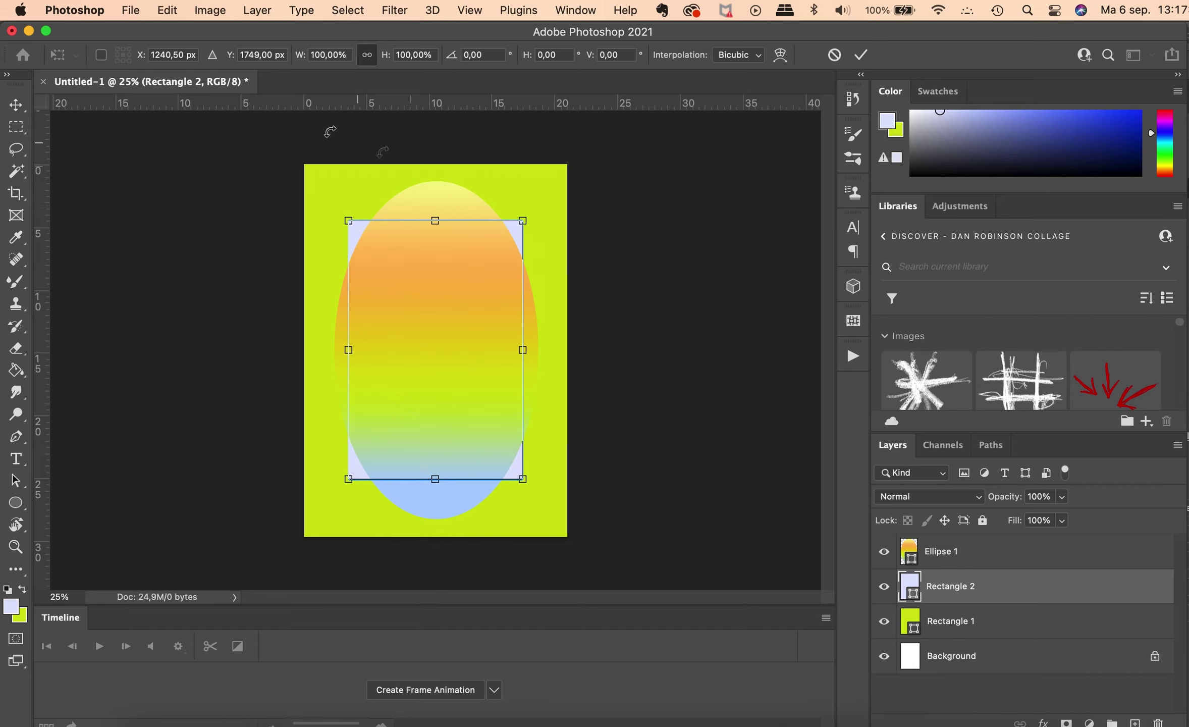
pyautogui.click(15, 370)
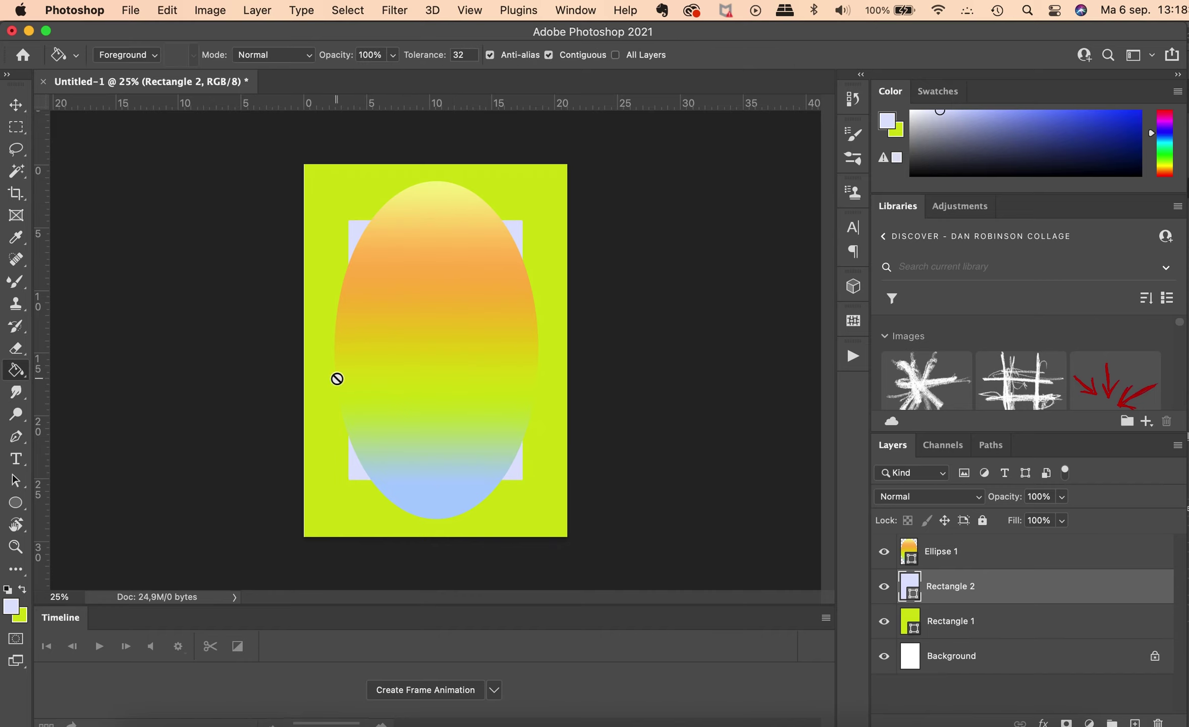
pyautogui.click(976, 621)
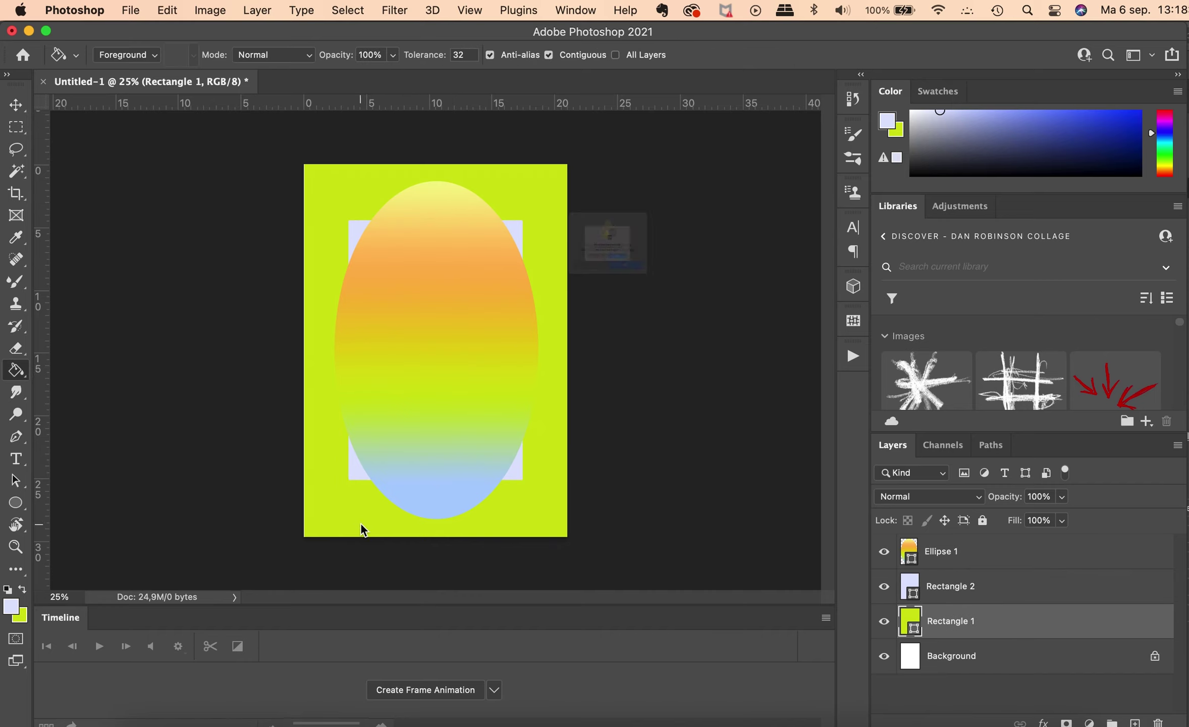
pyautogui.click(695, 310)
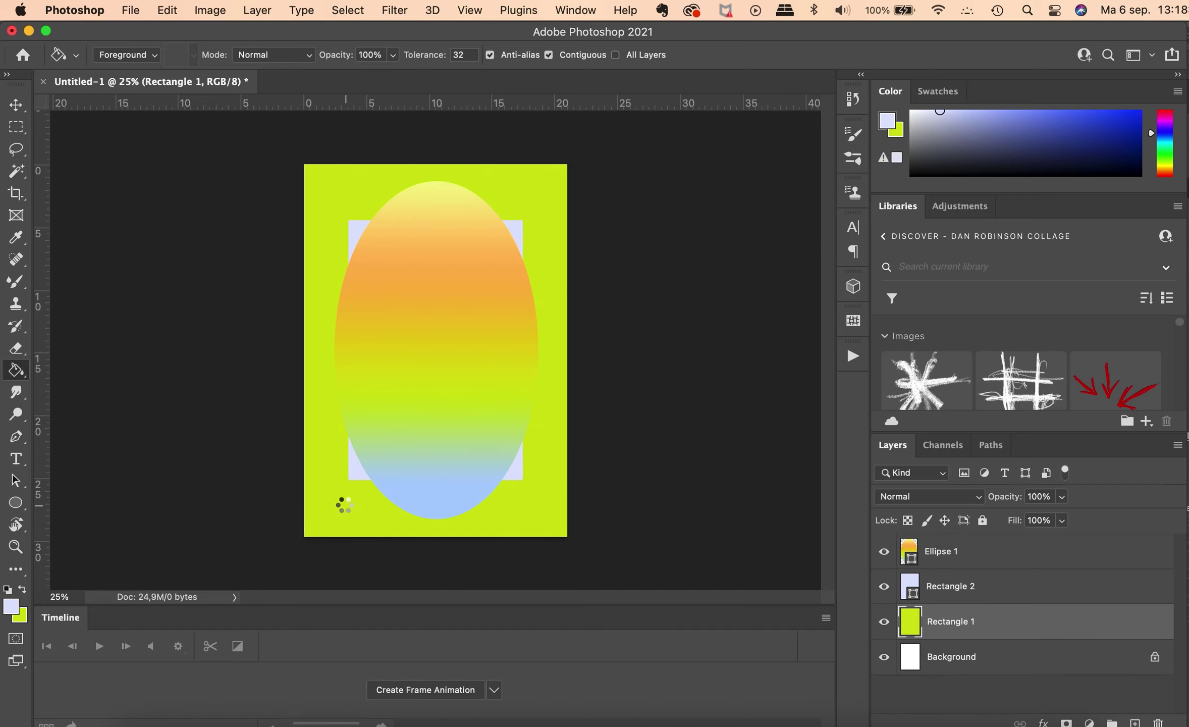
# Rasterize the inner rectangle, fill it solid white, and make Ellipse 1 visible again.
pyautogui.click(953, 587)
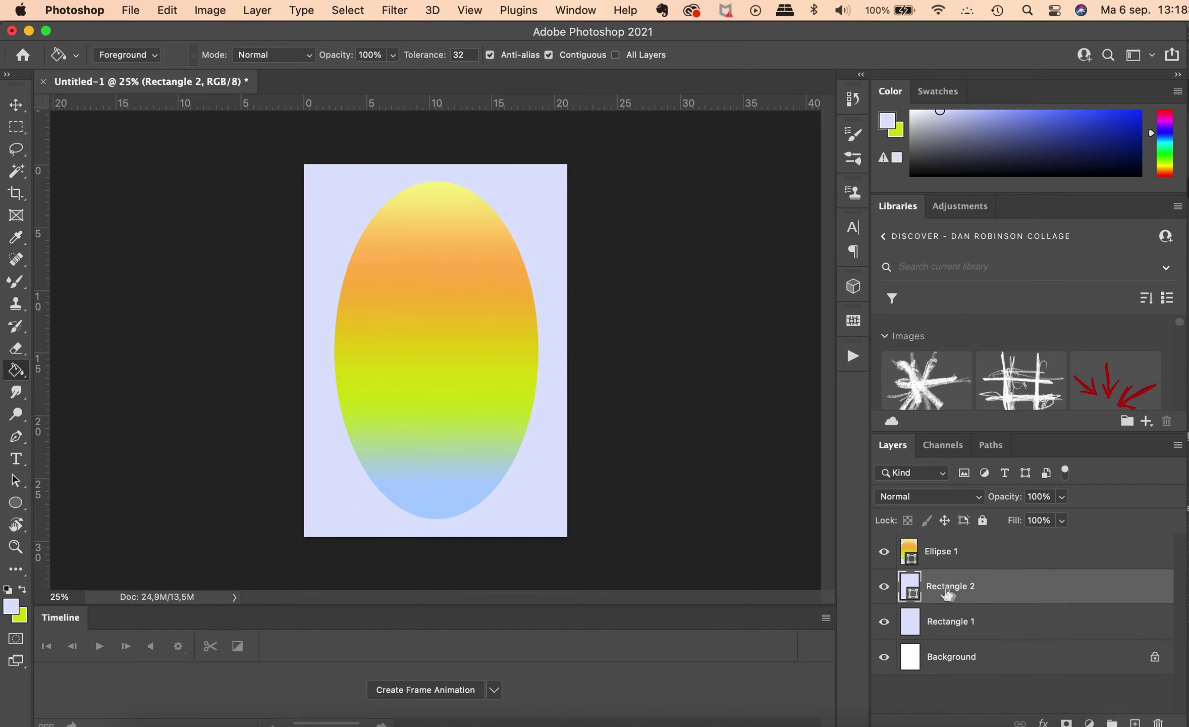
pyautogui.click(18, 611)
pyautogui.moveTo(836, 284); pyautogui.dragTo(747, 125)
pyautogui.click(1153, 154)
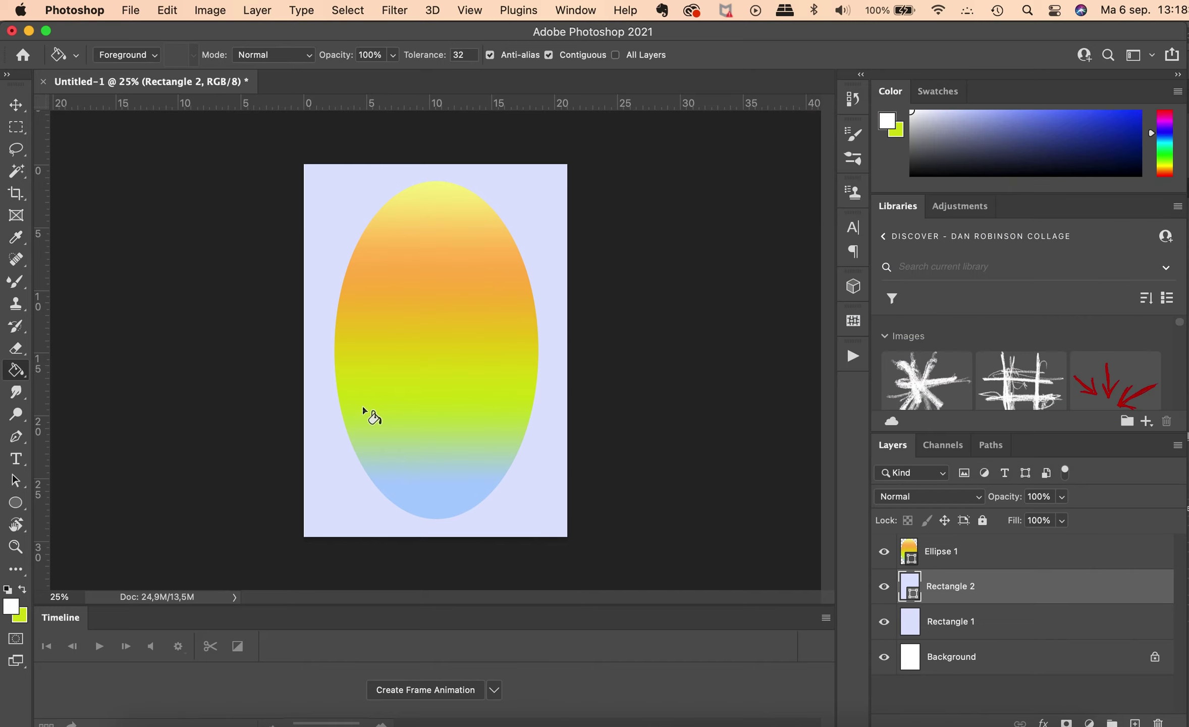
pyautogui.click(884, 551)
pyautogui.click(439, 361)
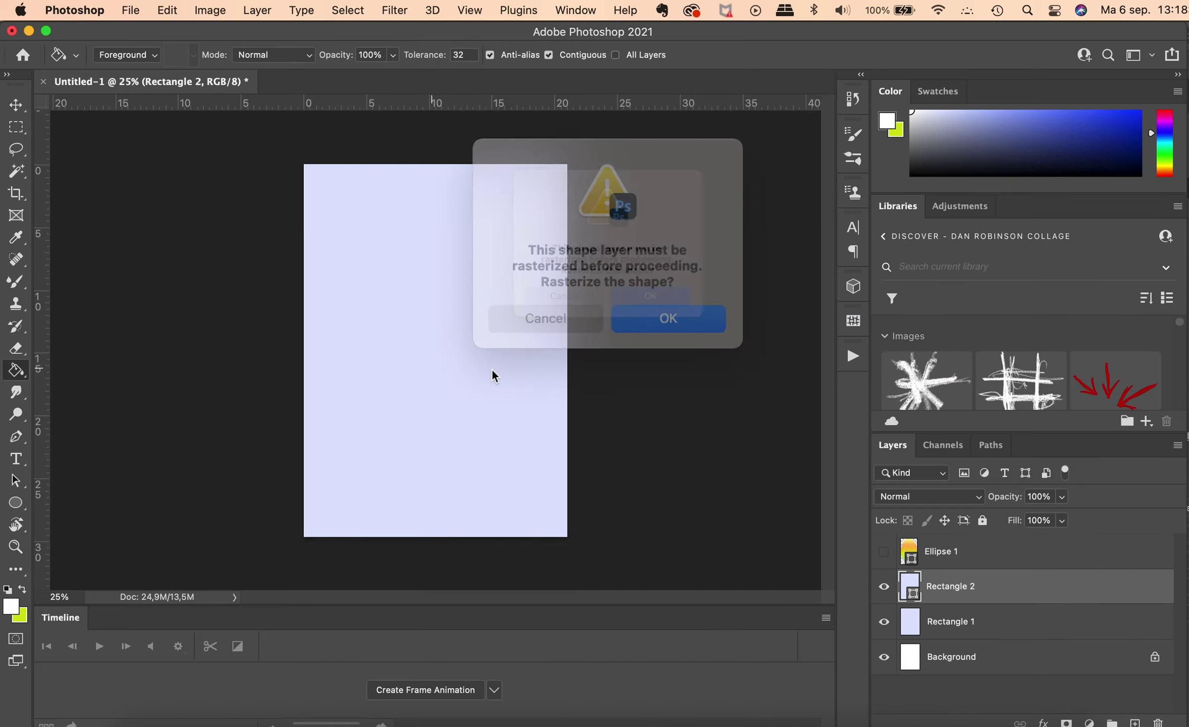
pyautogui.press('Return')
pyautogui.click(444, 381)
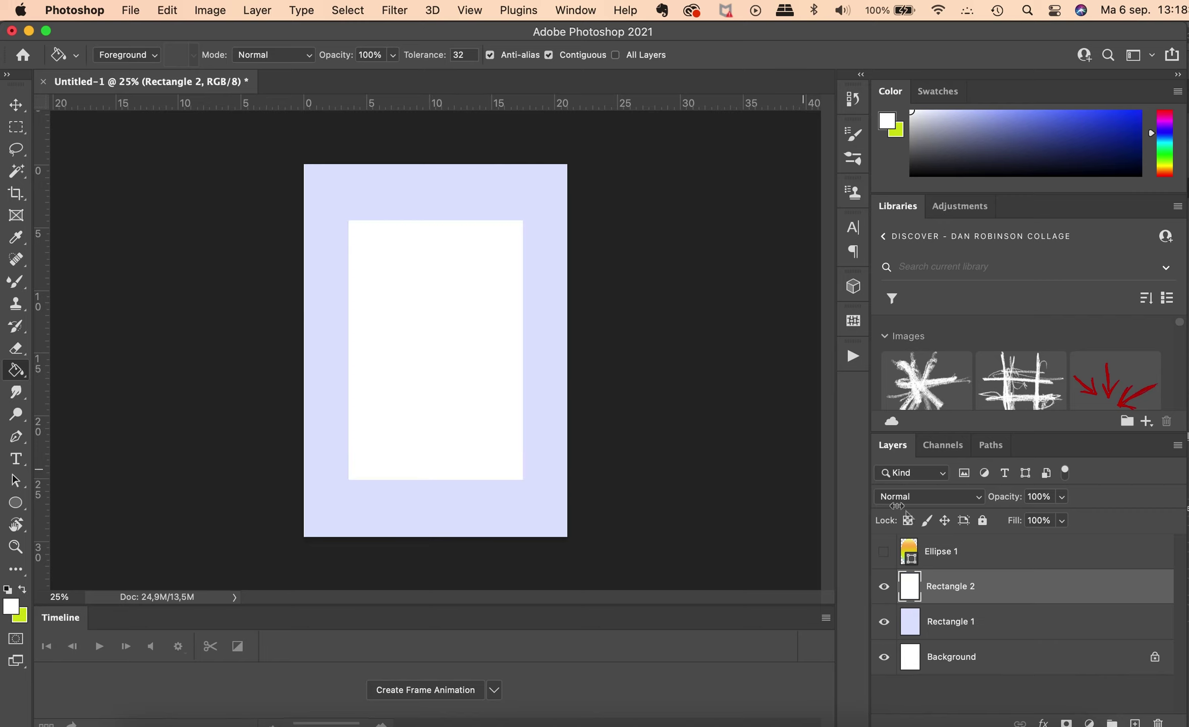
pyautogui.click(883, 552)
pyautogui.press('v')
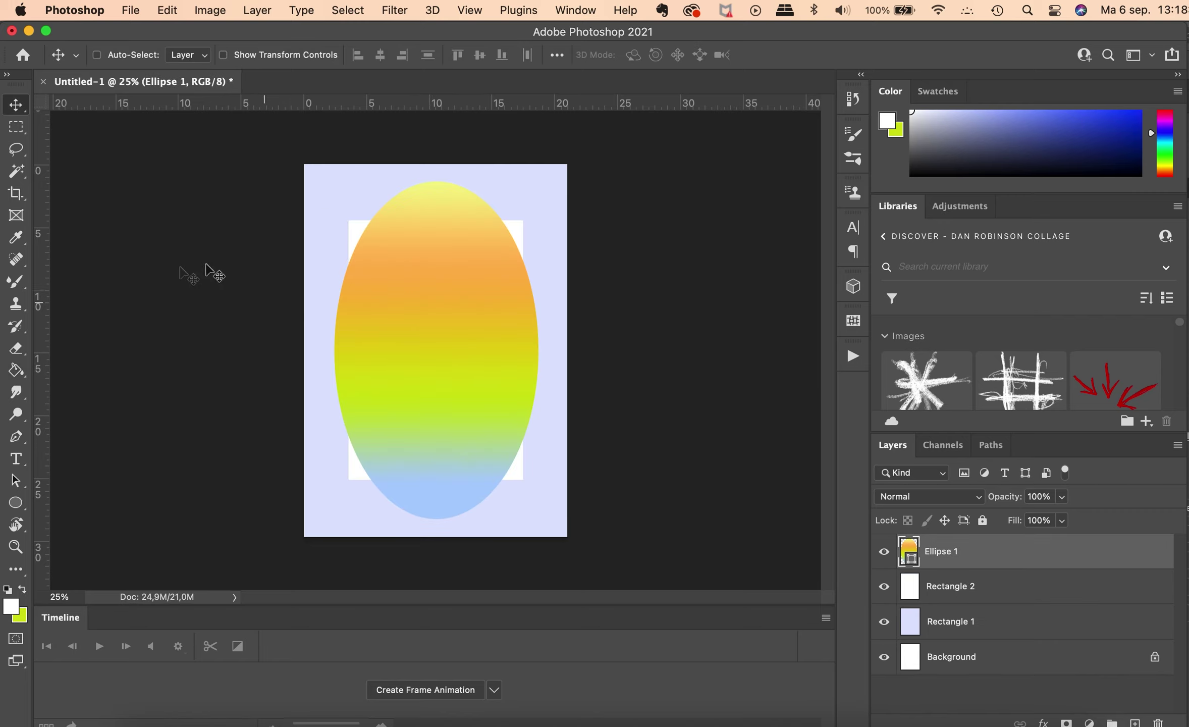
# Convert Ellipse 1 to a smart object and smear it into swirls with Liquify's Forward Warp.
pyautogui.click(394, 10)
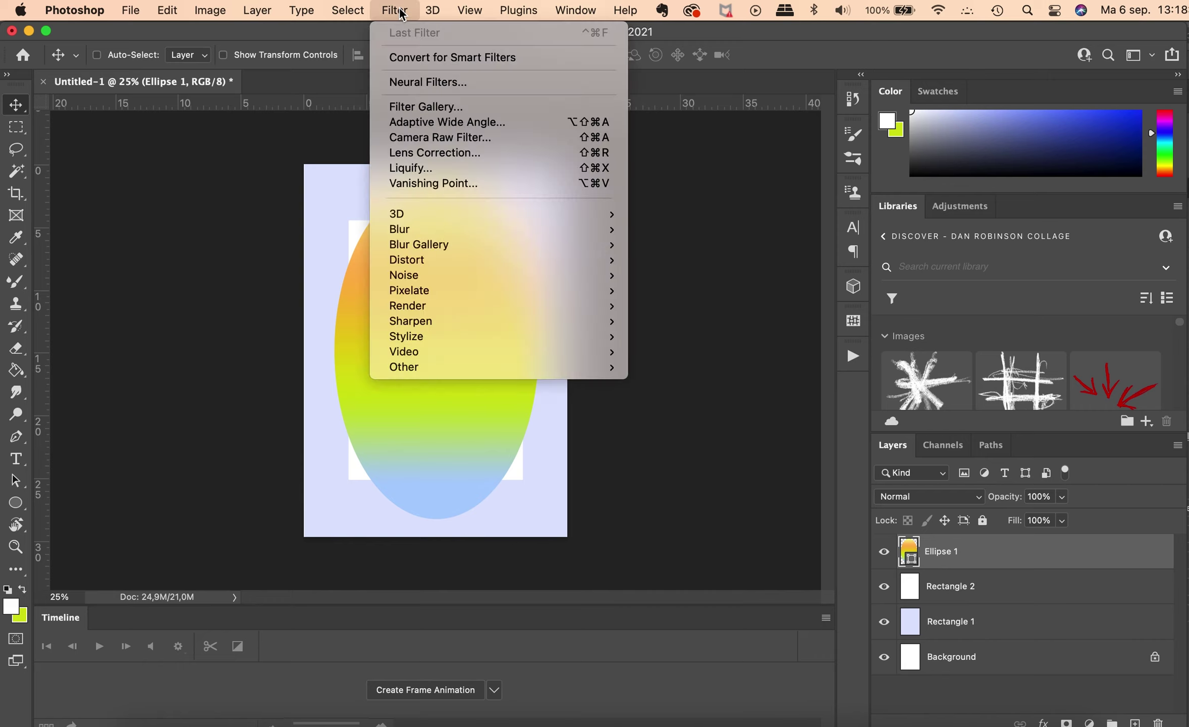
pyautogui.click(585, 157)
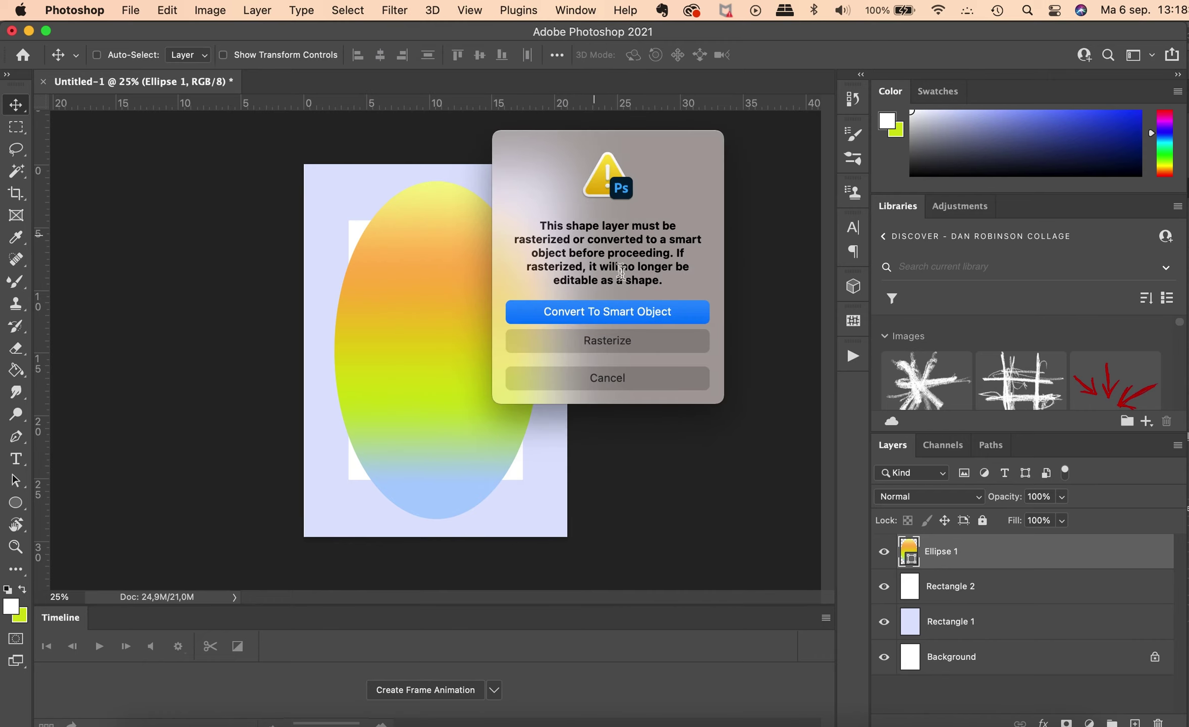
pyautogui.click(626, 318)
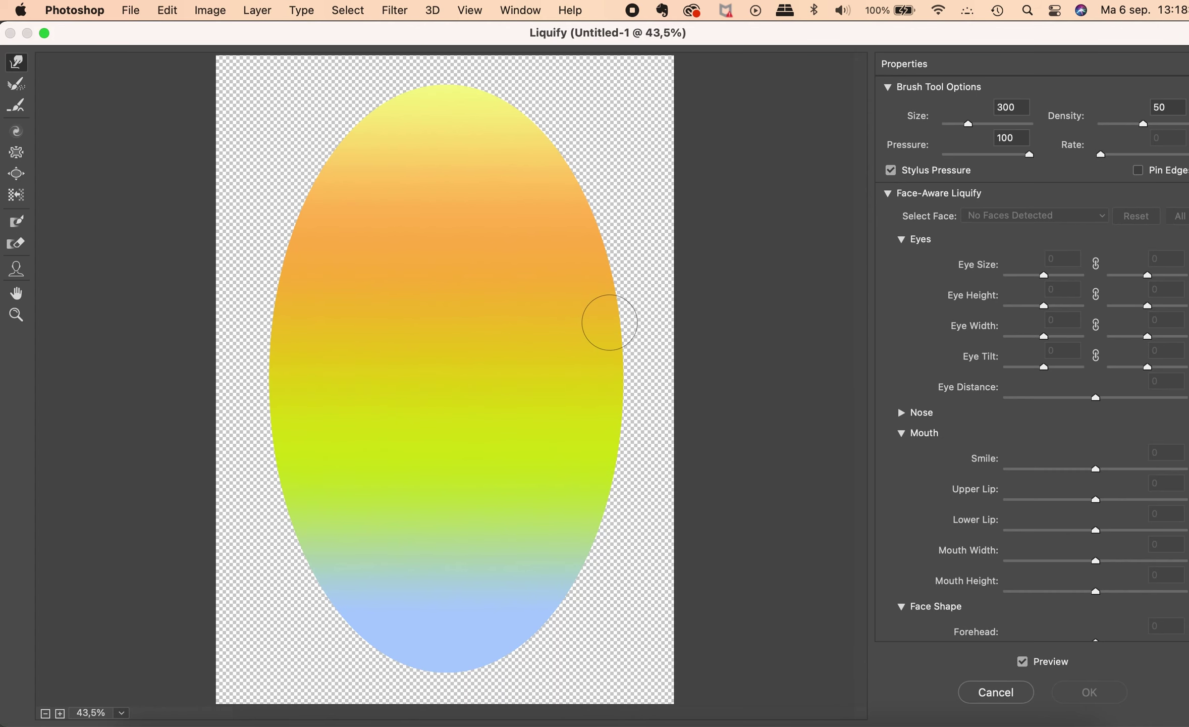
pyautogui.keyDown('alt'); pyautogui.keyDown('super'); pyautogui.click(304, 193); pyautogui.keyUp('super'); pyautogui.keyUp('alt')
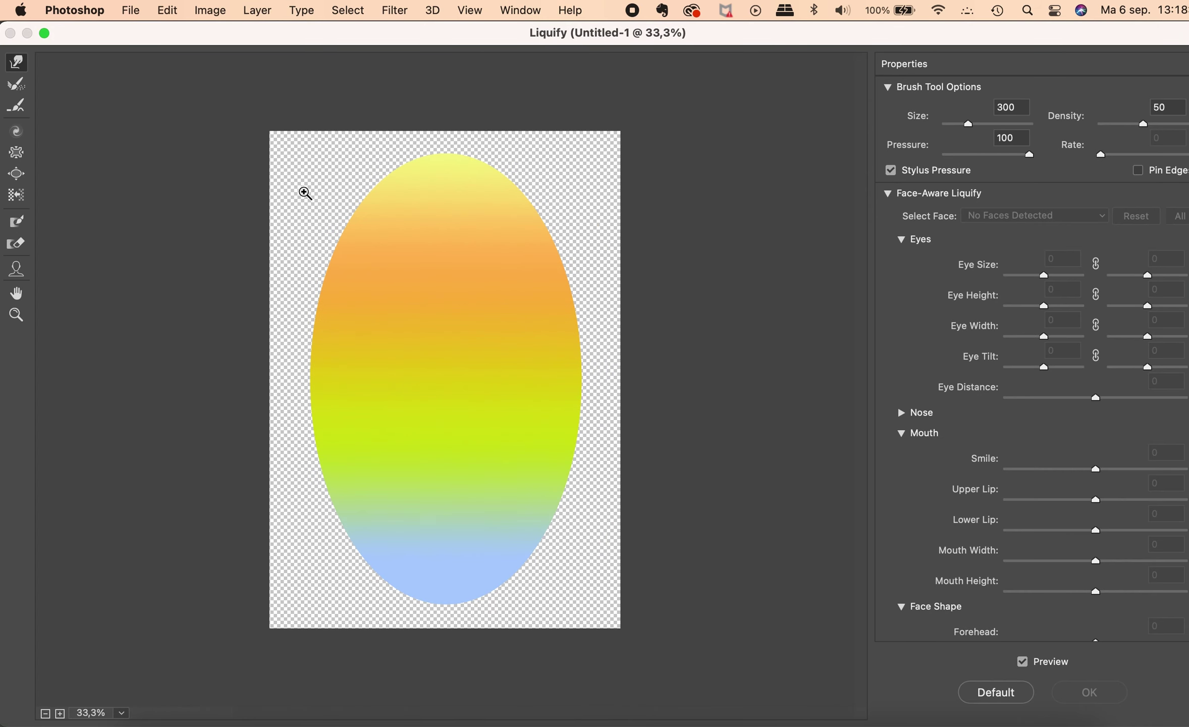
pyautogui.press(']')
pyautogui.press(']')
pyautogui.press(']')
pyautogui.press(']')
pyautogui.press(']')
pyautogui.press(']')
pyautogui.moveTo(469, 349)
pyautogui.mouseDown()
pyautogui.moveTo(485, 347)
pyautogui.moveTo(531, 407)
pyautogui.moveTo(579, 265)
pyautogui.moveTo(312, 289)
pyautogui.moveTo(439, 227)
pyautogui.moveTo(360, 249)
pyautogui.moveTo(490, 364)
pyautogui.moveTo(538, 382)
pyautogui.moveTo(504, 504)
pyautogui.moveTo(298, 478)
pyautogui.moveTo(417, 371)
pyautogui.moveTo(415, 343)
pyautogui.moveTo(504, 226)
pyautogui.moveTo(504, 398)
pyautogui.moveTo(353, 491)
pyautogui.moveTo(523, 507)
pyautogui.moveTo(518, 494)
pyautogui.moveTo(628, 477)
pyautogui.moveTo(257, 313)
pyautogui.moveTo(453, 390)
pyautogui.mouseUp()
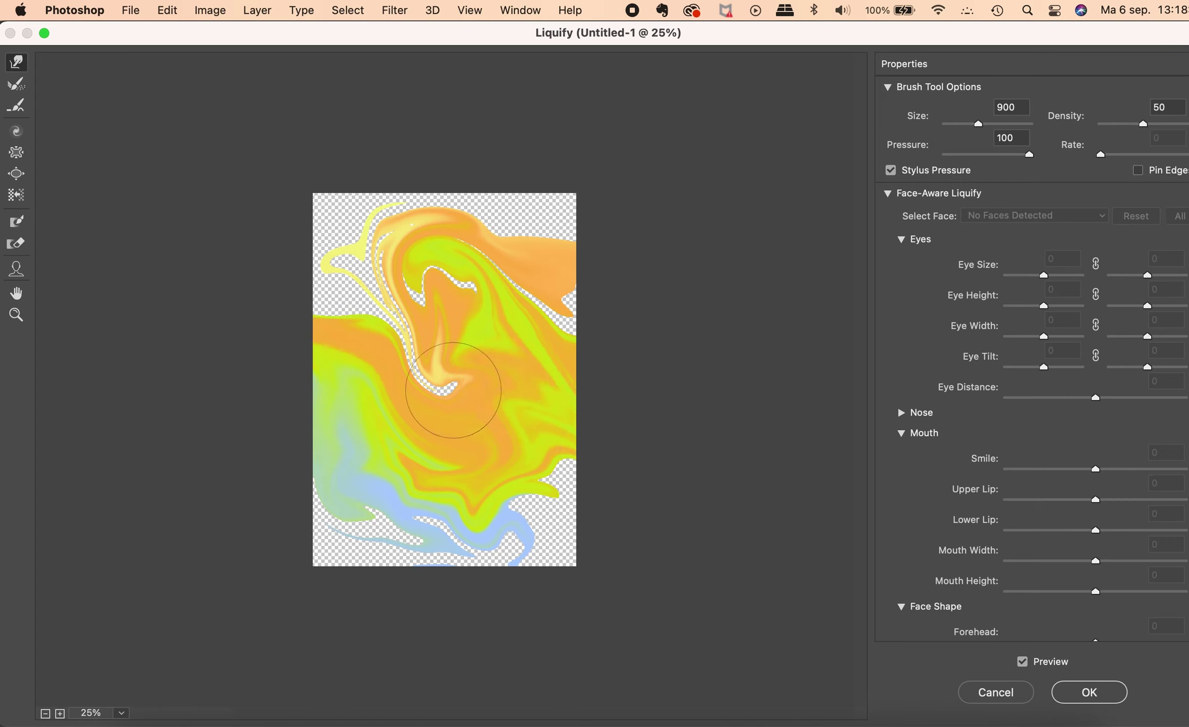
pyautogui.press('super+minus')
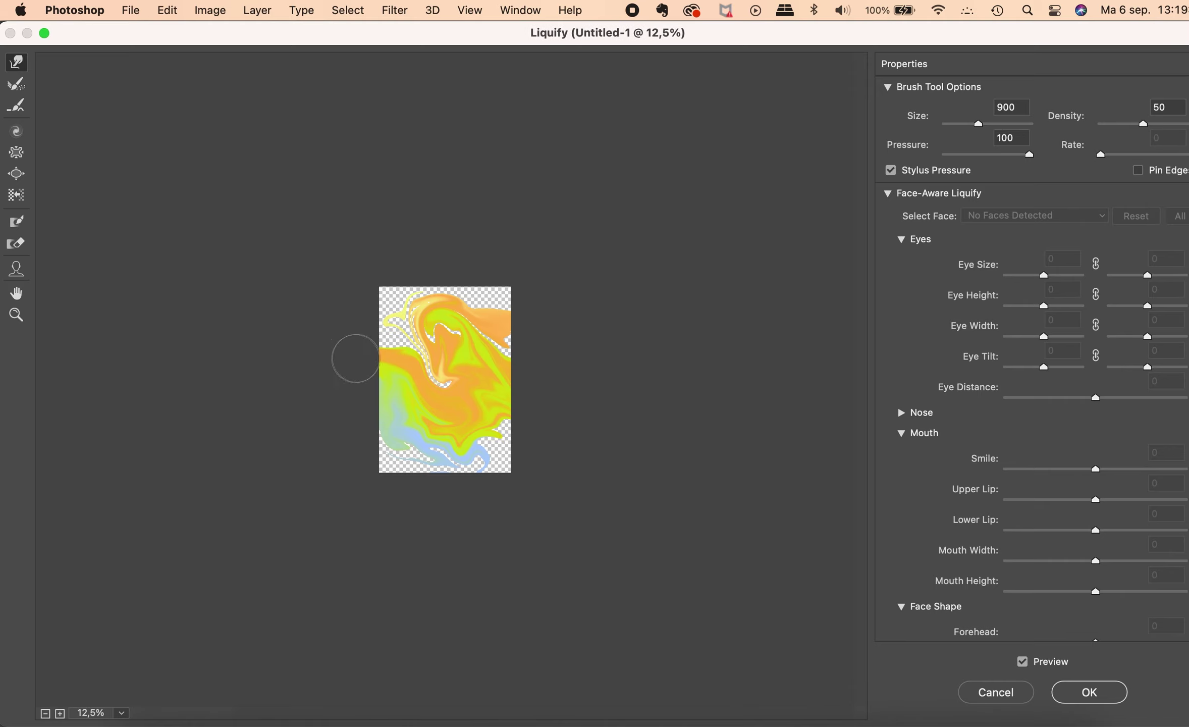
pyautogui.moveTo(419, 371)
pyautogui.mouseDown()
pyautogui.moveTo(358, 390)
pyautogui.moveTo(371, 417)
pyautogui.moveTo(454, 434)
pyautogui.moveTo(497, 398)
pyautogui.moveTo(483, 395)
pyautogui.moveTo(533, 390)
pyautogui.moveTo(464, 381)
pyautogui.moveTo(496, 306)
pyautogui.moveTo(488, 297)
pyautogui.moveTo(483, 311)
pyautogui.mouseUp()
pyautogui.moveTo(370, 398)
pyautogui.mouseDown()
pyautogui.moveTo(409, 429)
pyautogui.moveTo(444, 424)
pyautogui.moveTo(371, 411)
pyautogui.moveTo(392, 400)
pyautogui.moveTo(420, 417)
pyautogui.moveTo(372, 425)
pyautogui.moveTo(419, 454)
pyautogui.moveTo(384, 402)
pyautogui.moveTo(429, 399)
pyautogui.moveTo(359, 417)
pyautogui.moveTo(424, 405)
pyautogui.moveTo(427, 385)
pyautogui.mouseUp()
pyautogui.click(1067, 691)
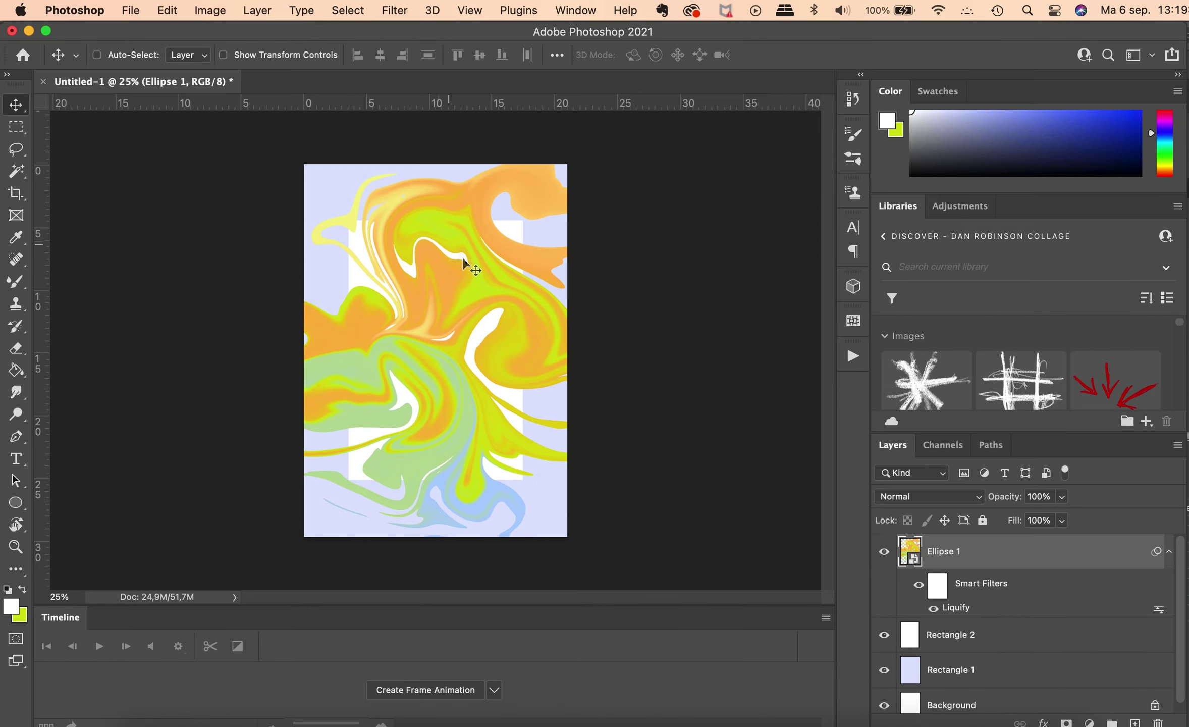
# Scale the liquified shape down to 81.79%.
pyautogui.hotkey('ctrl', 't')
pyautogui.click(643, 330)
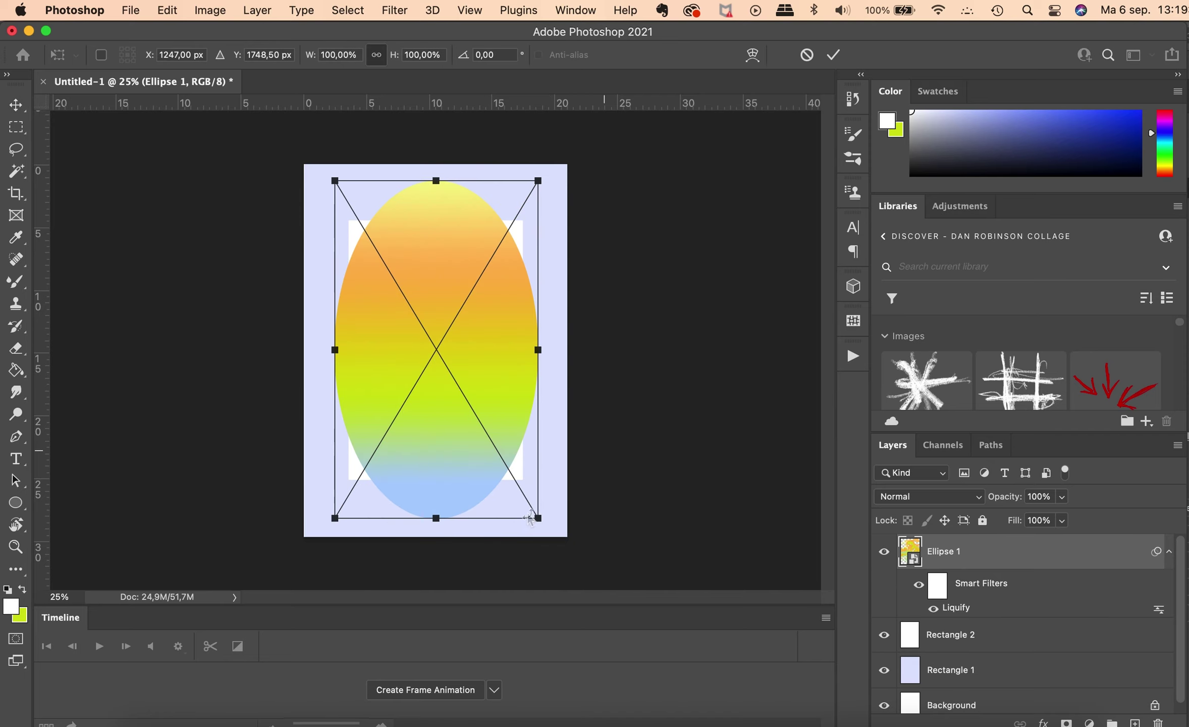
pyautogui.moveTo(537, 518)
pyautogui.mouseDown()
pyautogui.moveTo(446, 410)
pyautogui.moveTo(461, 427)
pyautogui.mouseUp()
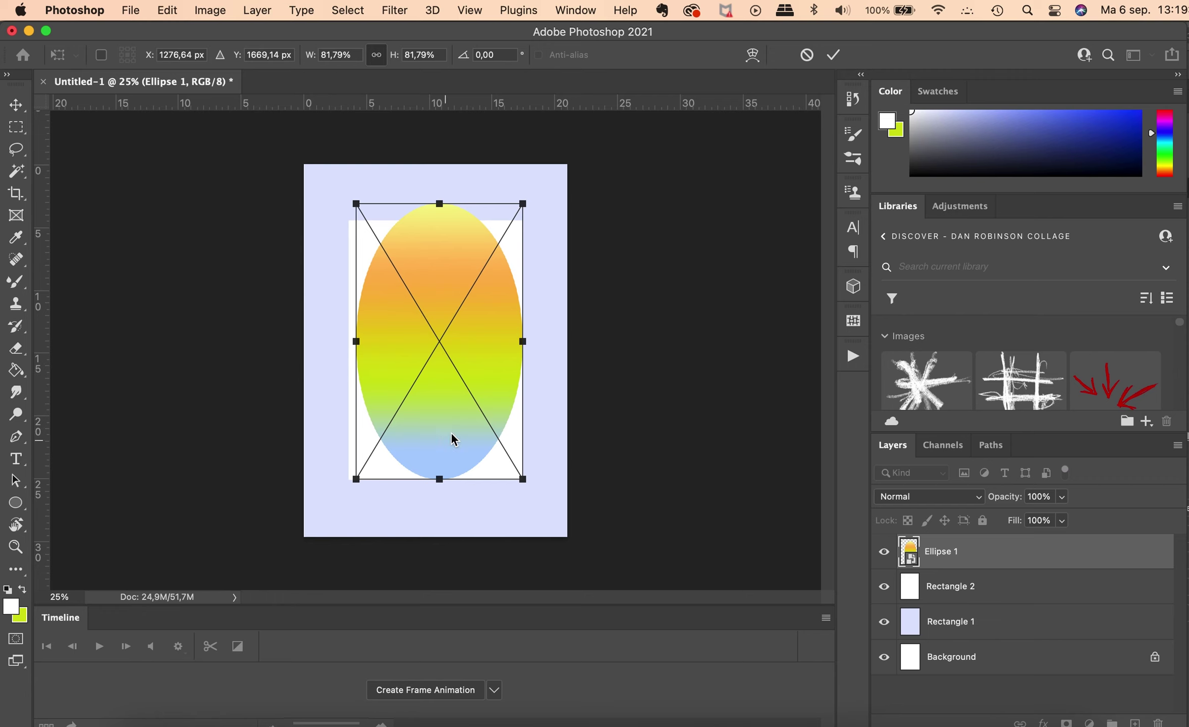
pyautogui.press('Return')
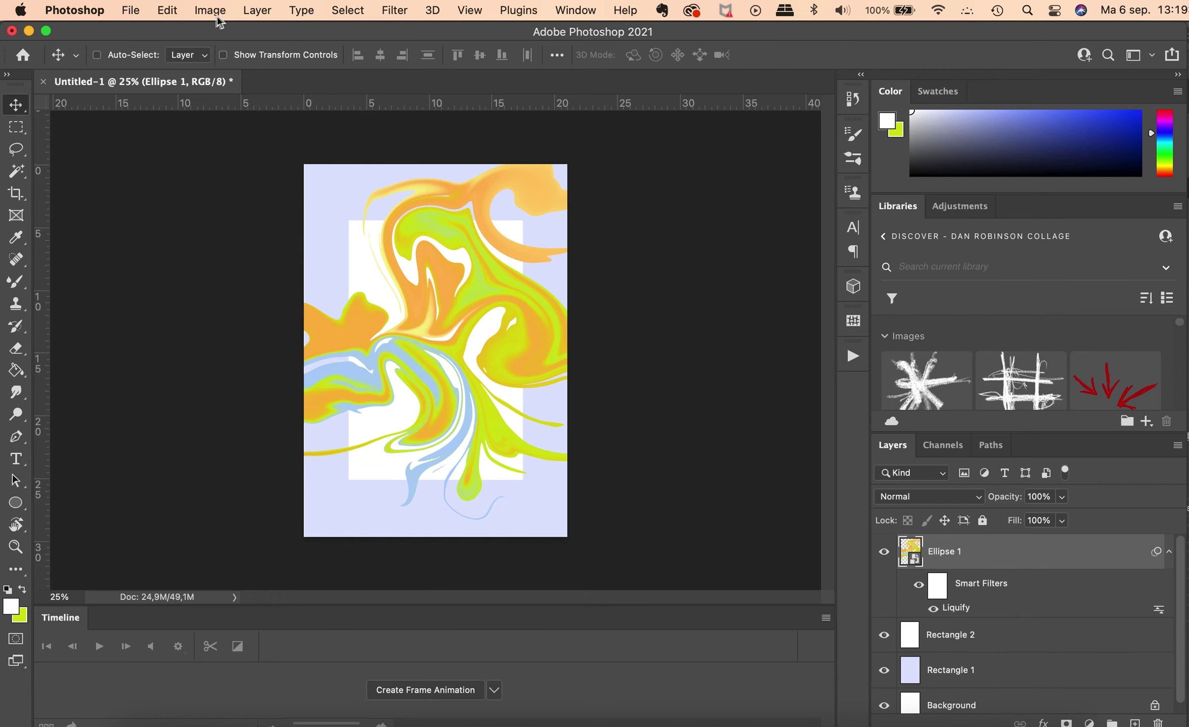
pyautogui.click(390, 11)
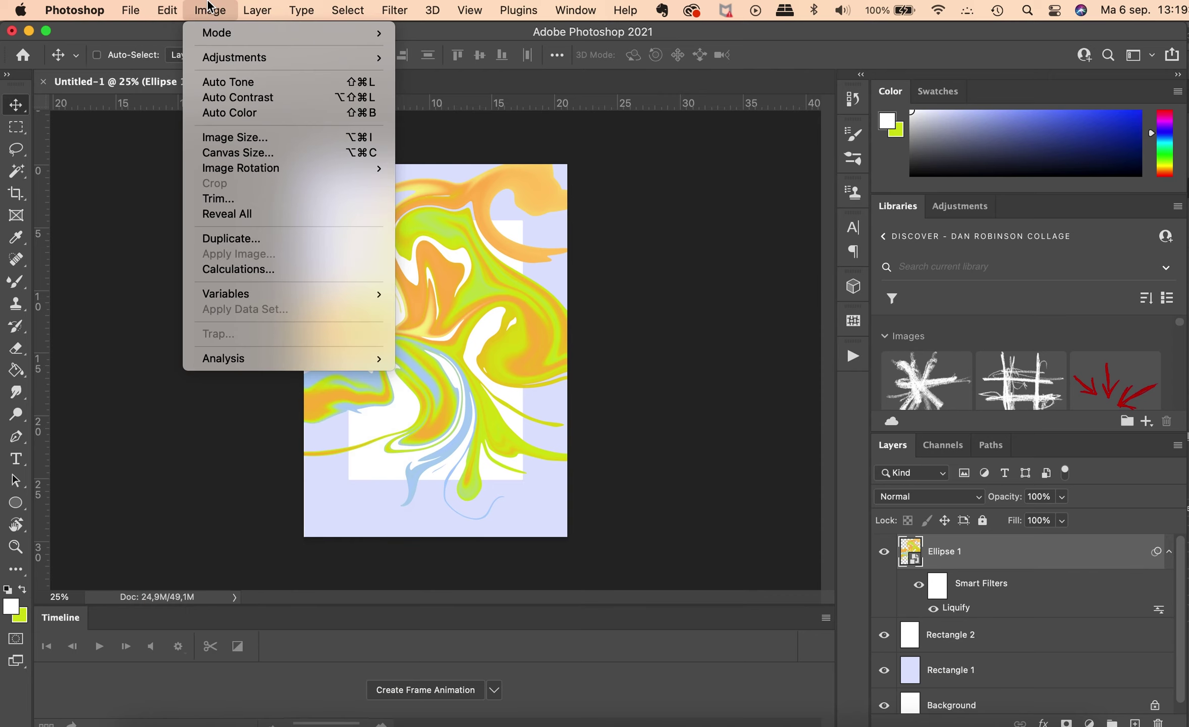
pyautogui.moveTo(348, 10)
pyautogui.click(385, 15)
pyautogui.click(625, 10)
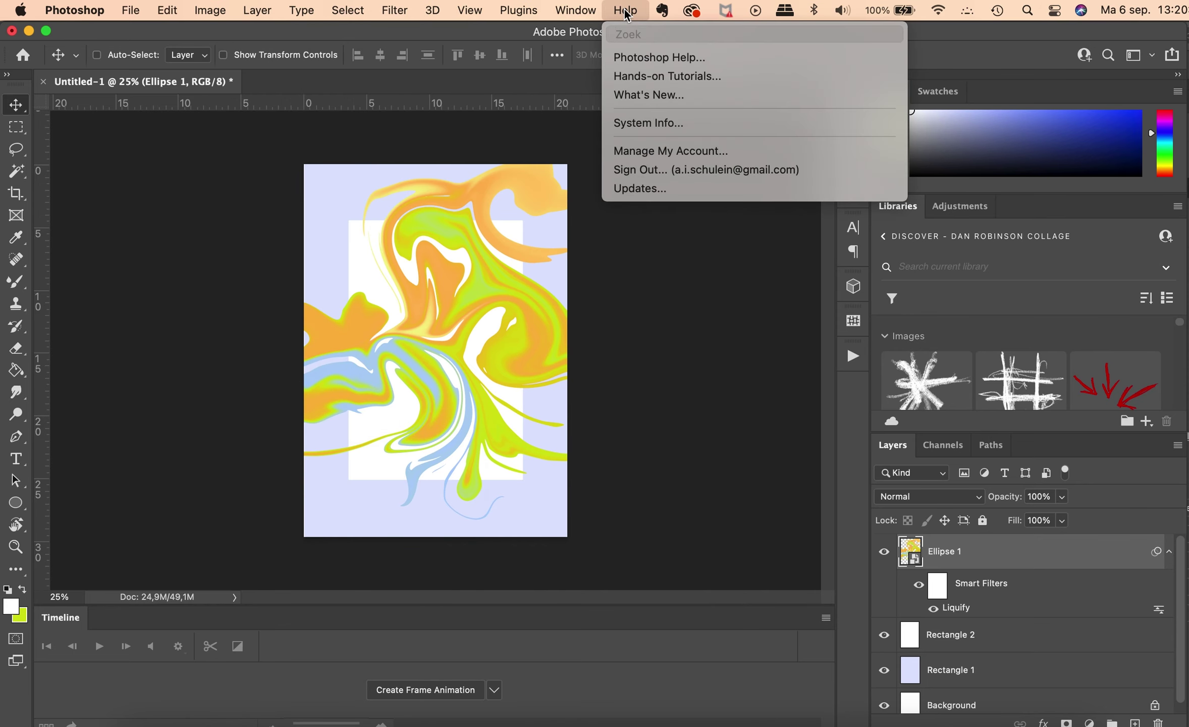
pyautogui.write('mesh')
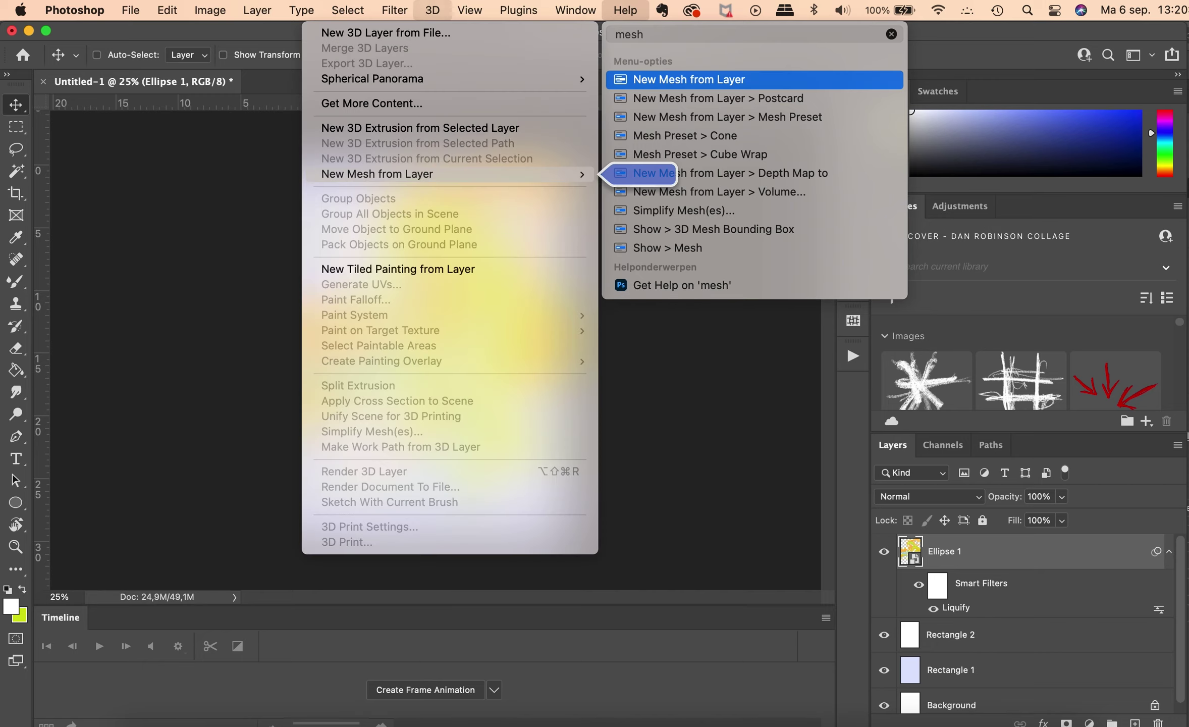
pyautogui.click(641, 83)
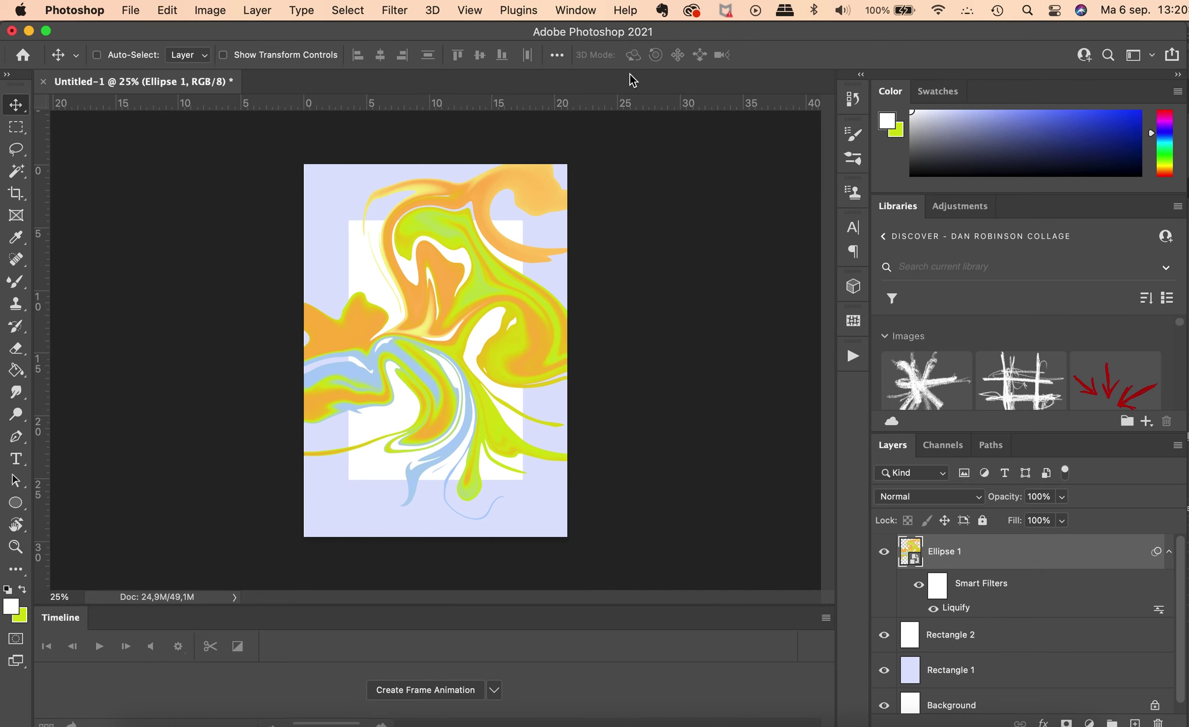
pyautogui.click(628, 11)
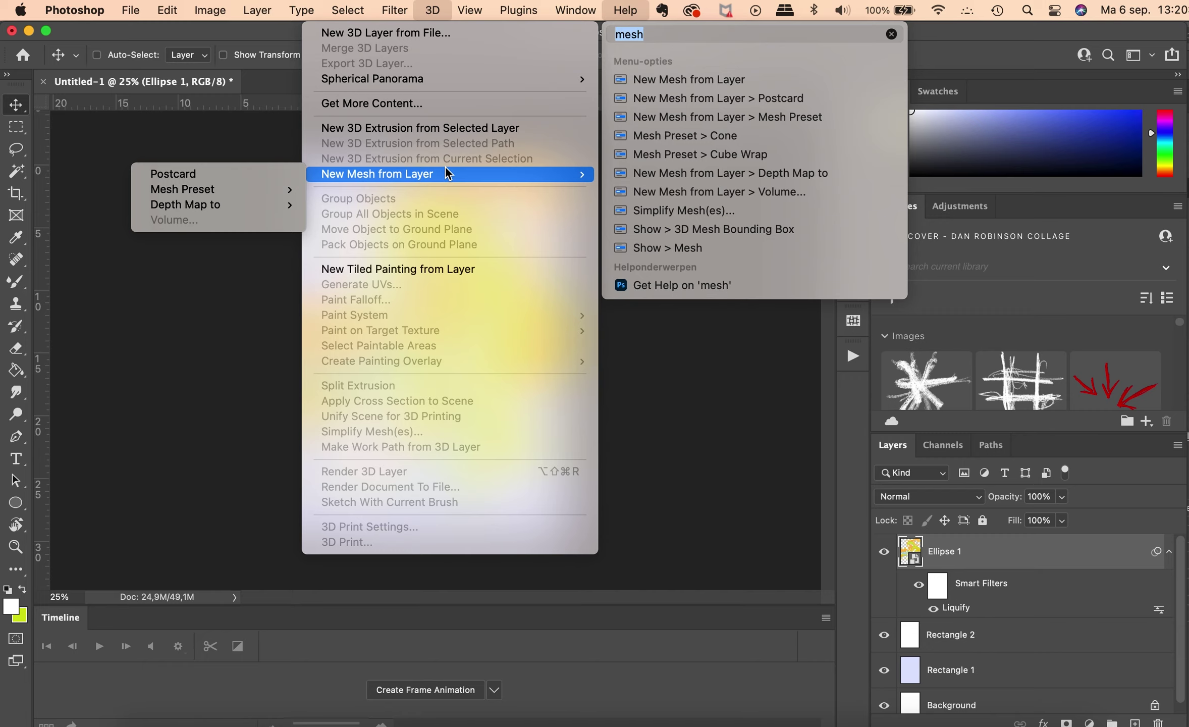
pyautogui.moveTo(714, 228)
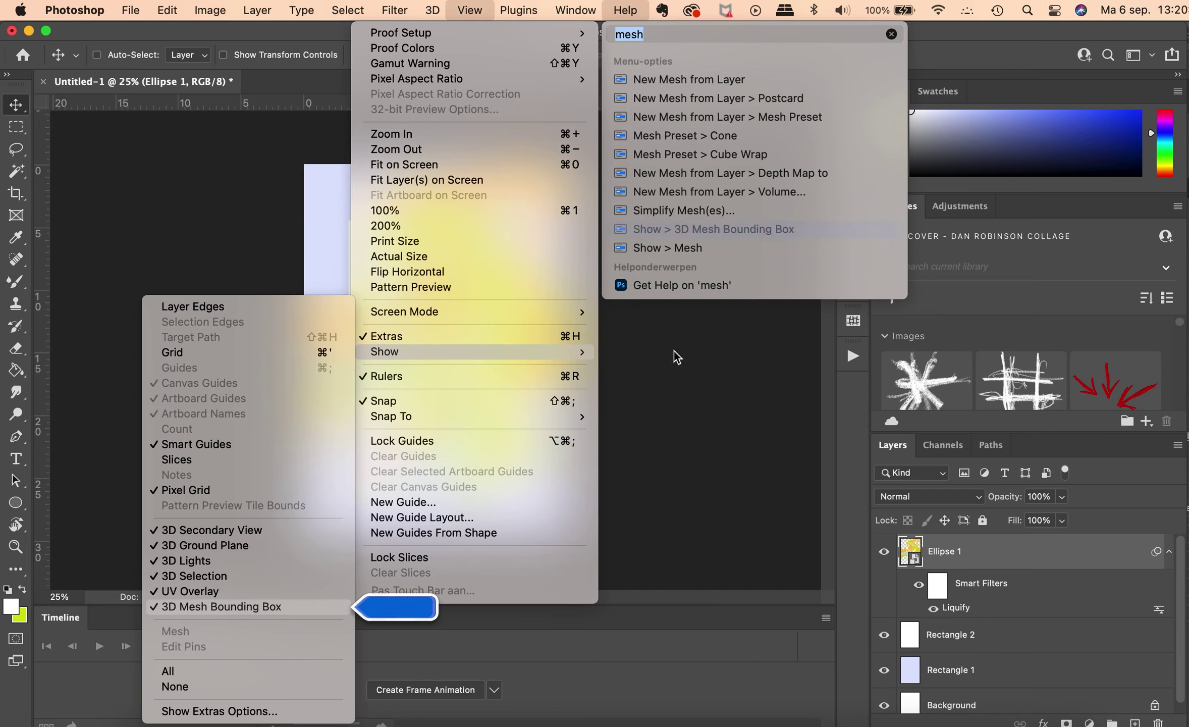
pyautogui.click(673, 351)
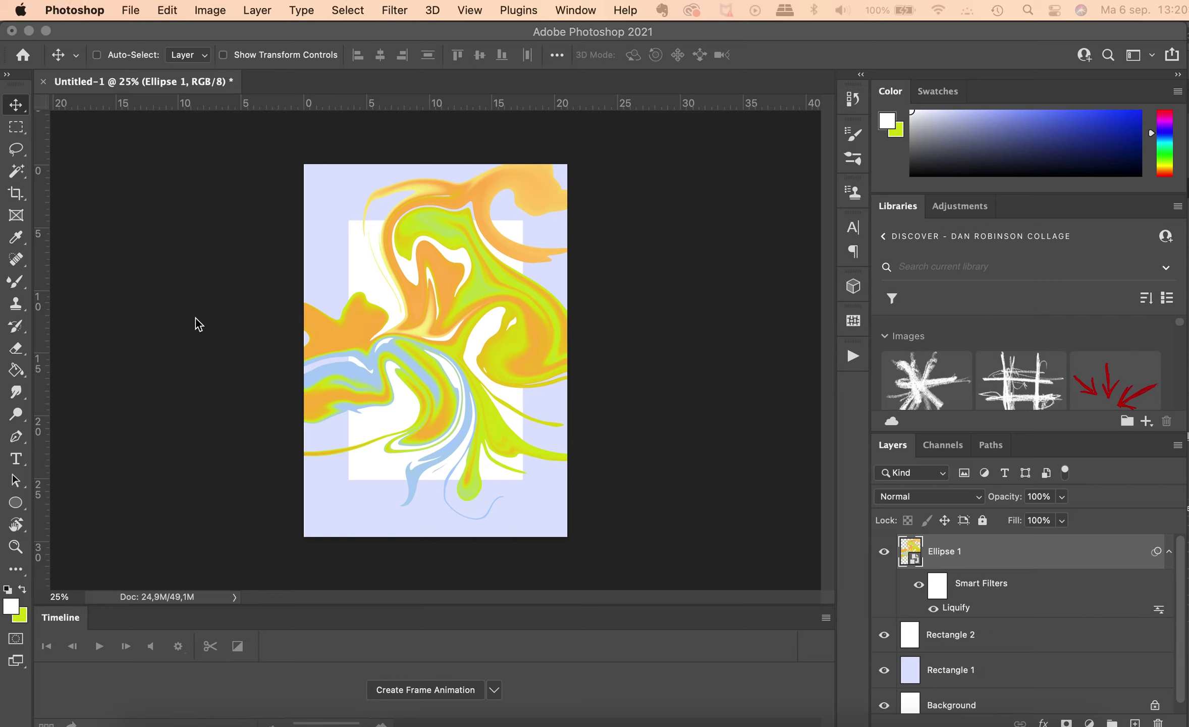
pyautogui.click(169, 9)
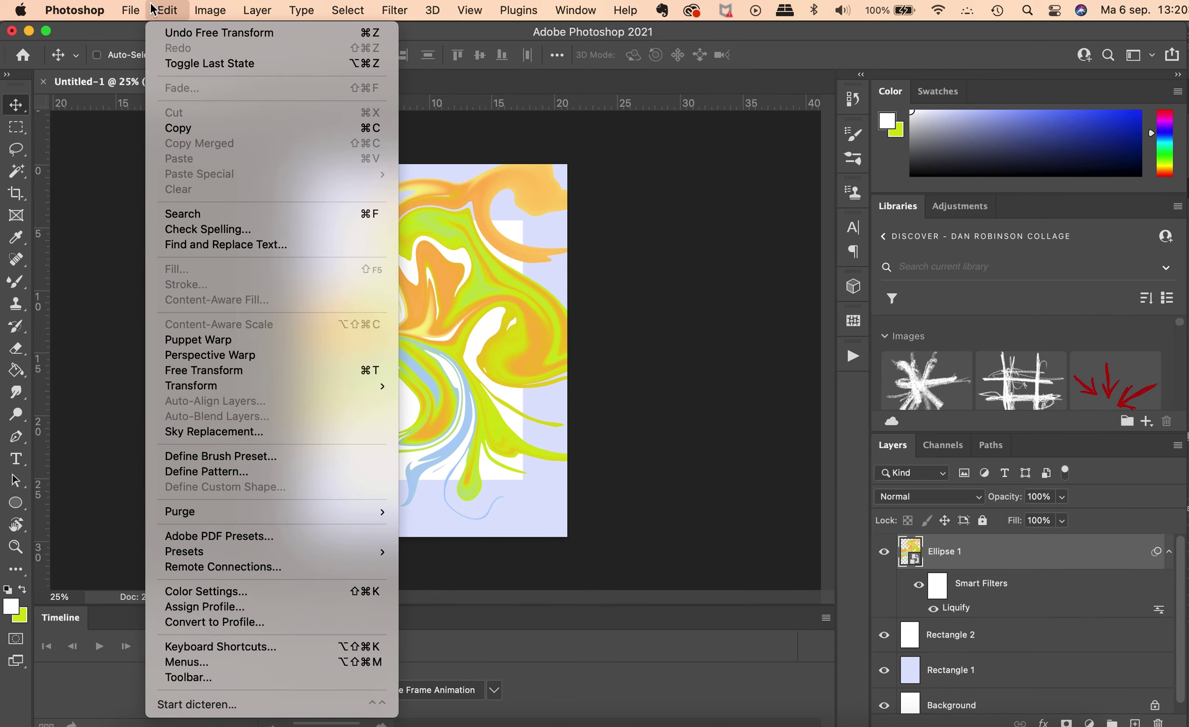
pyautogui.moveTo(190, 384)
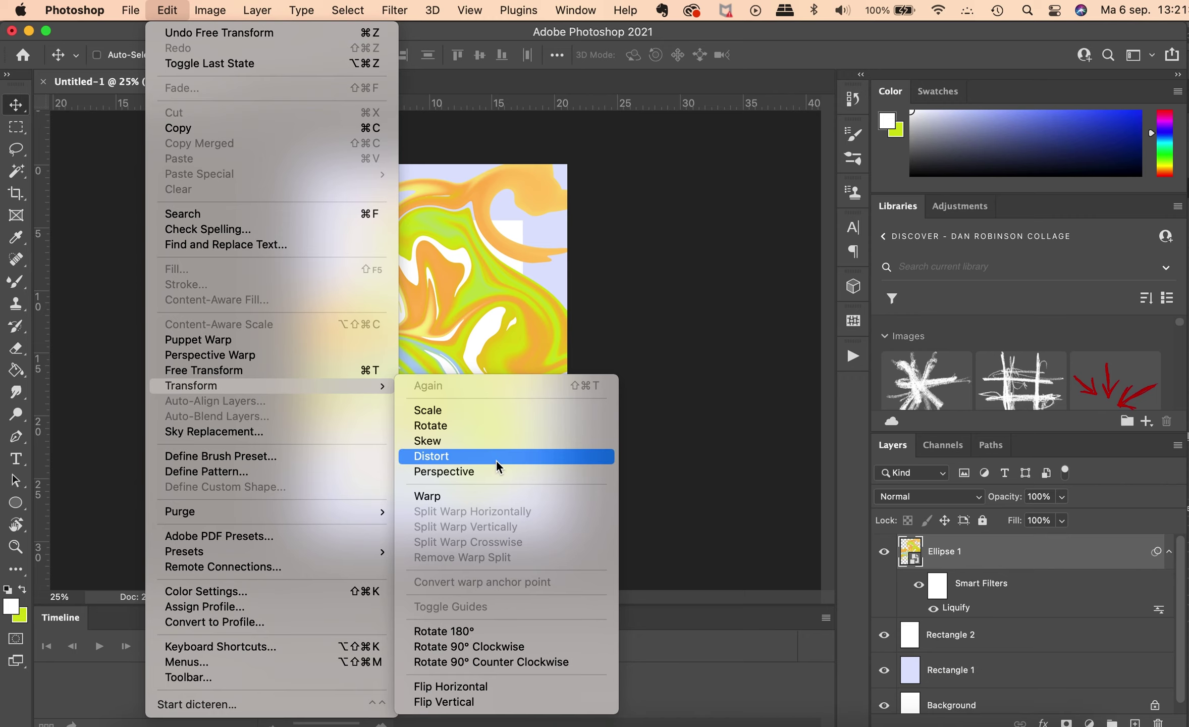
# Warp the liquified shape, pulling mesh corners outward toward the bottom and left edges.
pyautogui.click(498, 495)
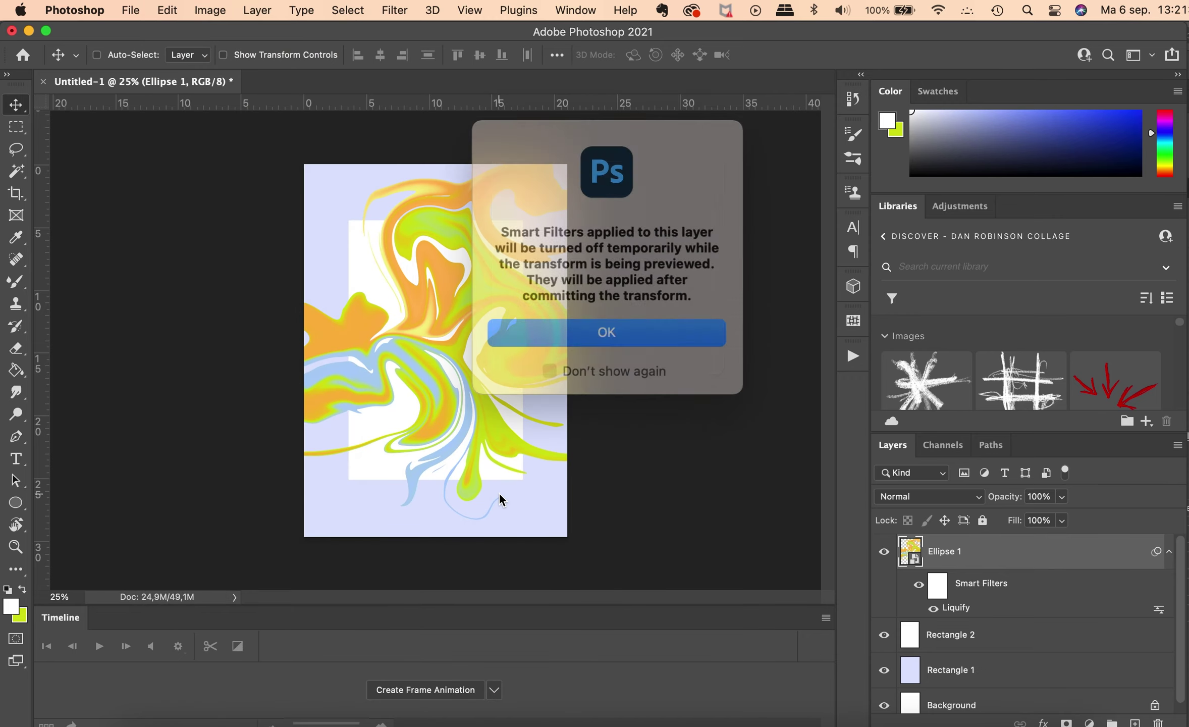
pyautogui.click(644, 321)
pyautogui.moveTo(522, 204); pyautogui.dragTo(557, 214)
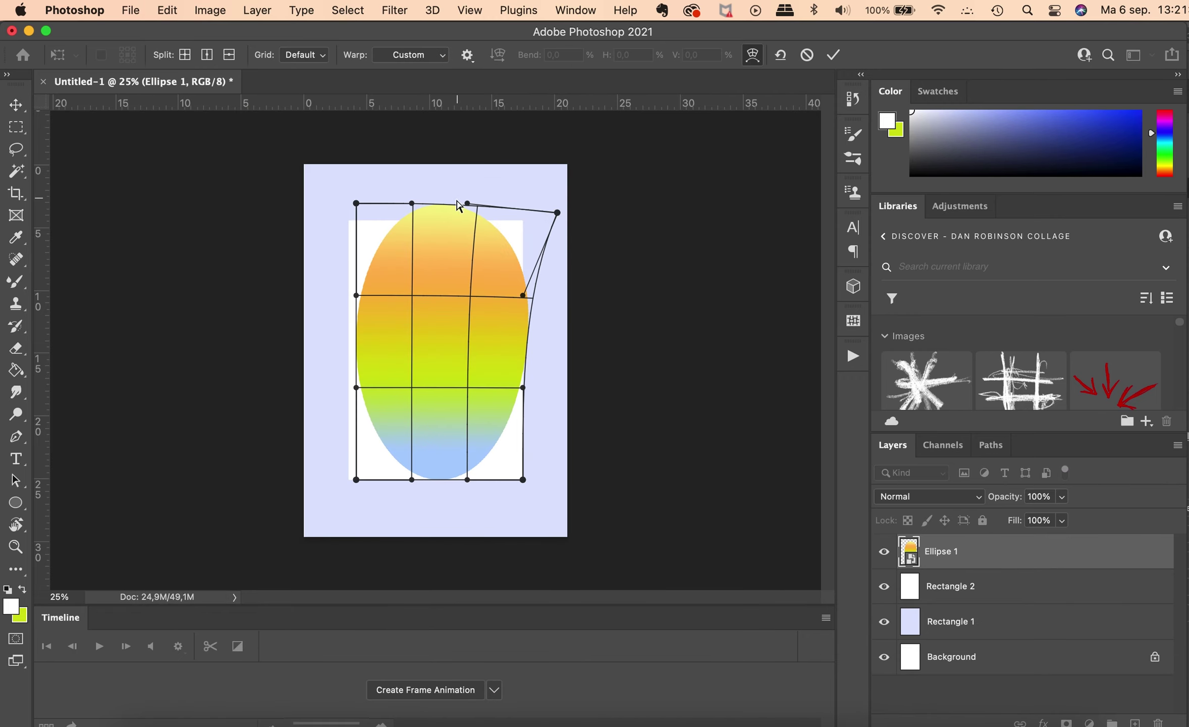
pyautogui.moveTo(412, 203); pyautogui.dragTo(459, 167)
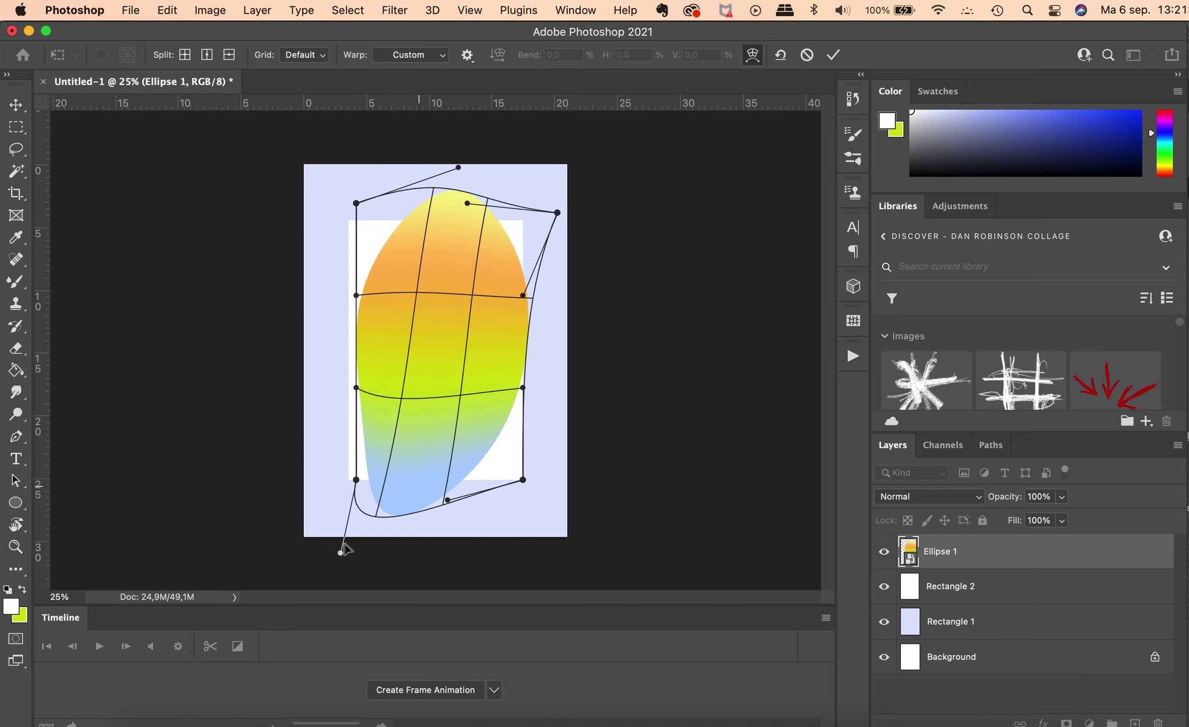
pyautogui.moveTo(412, 479); pyautogui.dragTo(272, 581)
pyautogui.moveTo(355, 387); pyautogui.dragTo(290, 346)
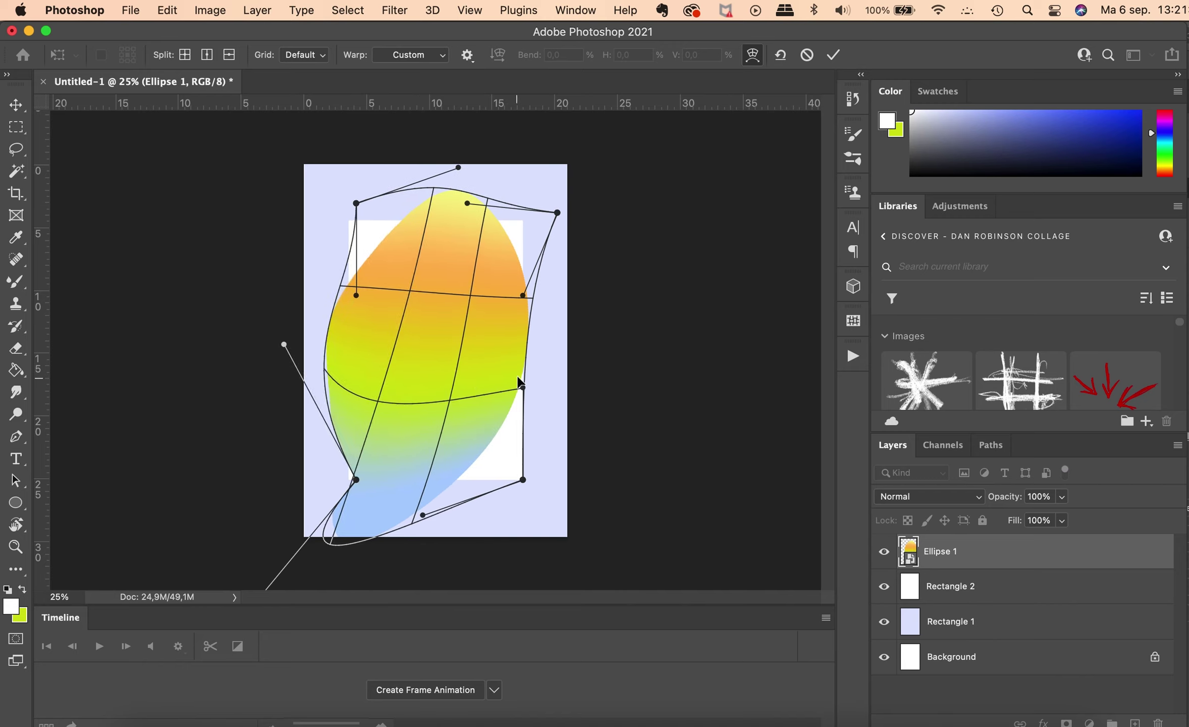
pyautogui.moveTo(522, 388); pyautogui.dragTo(530, 365)
pyautogui.moveTo(356, 480); pyautogui.dragTo(279, 459)
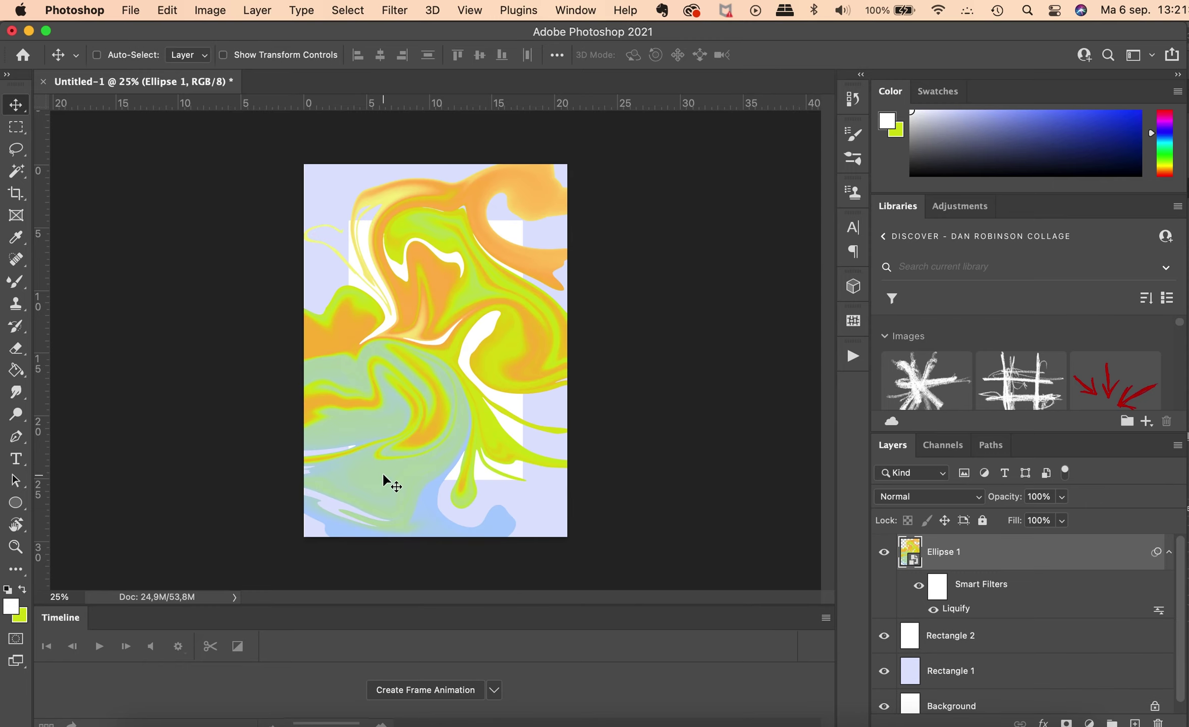
# Duplicate Ellipse 1 and rotate the copy to about 122°.
pyautogui.press('super+j')
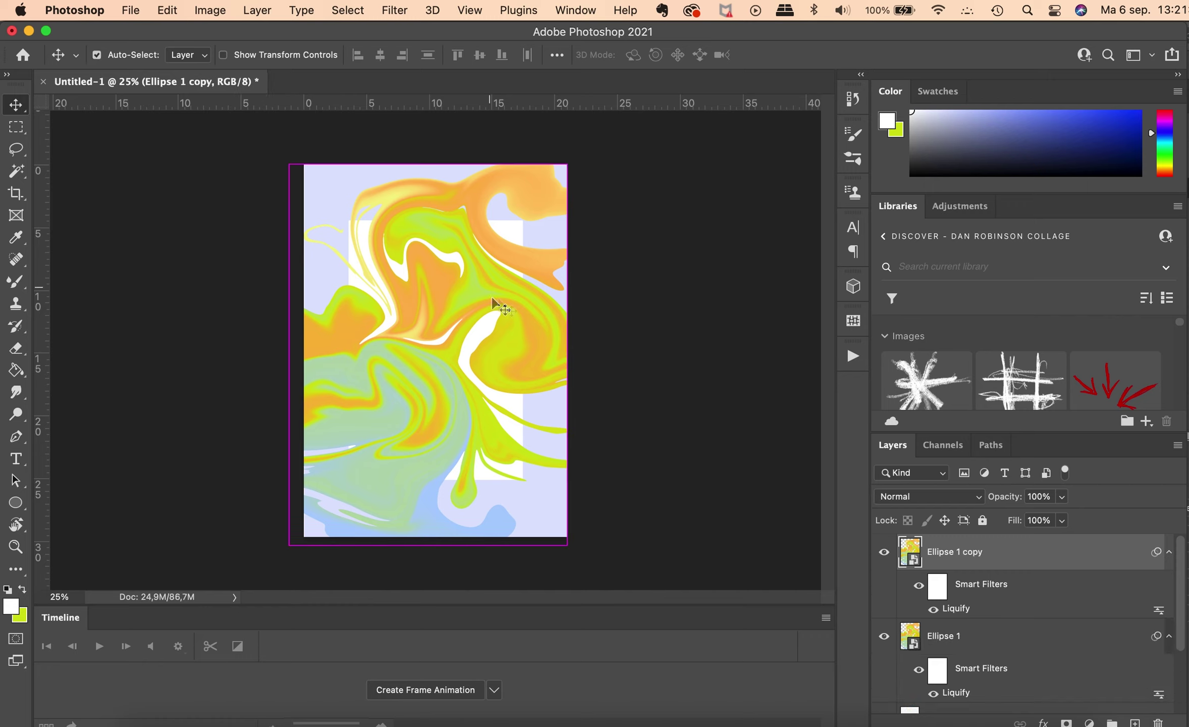
pyautogui.press('super+t')
pyautogui.press('Return')
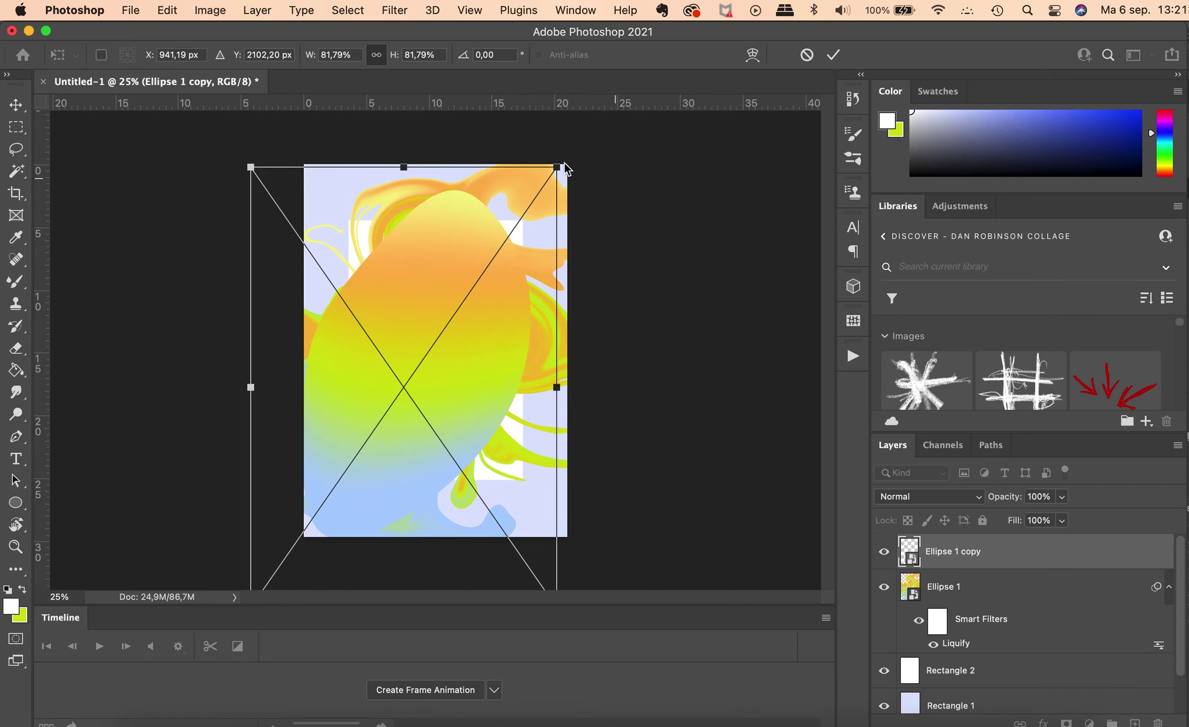
pyautogui.moveTo(647, 234)
pyautogui.mouseDown()
pyautogui.moveTo(529, 511)
pyautogui.moveTo(412, 568)
pyautogui.mouseUp()
pyautogui.moveTo(472, 412)
pyautogui.mouseDown()
pyautogui.moveTo(506, 376)
pyautogui.moveTo(525, 389)
pyautogui.mouseUp()
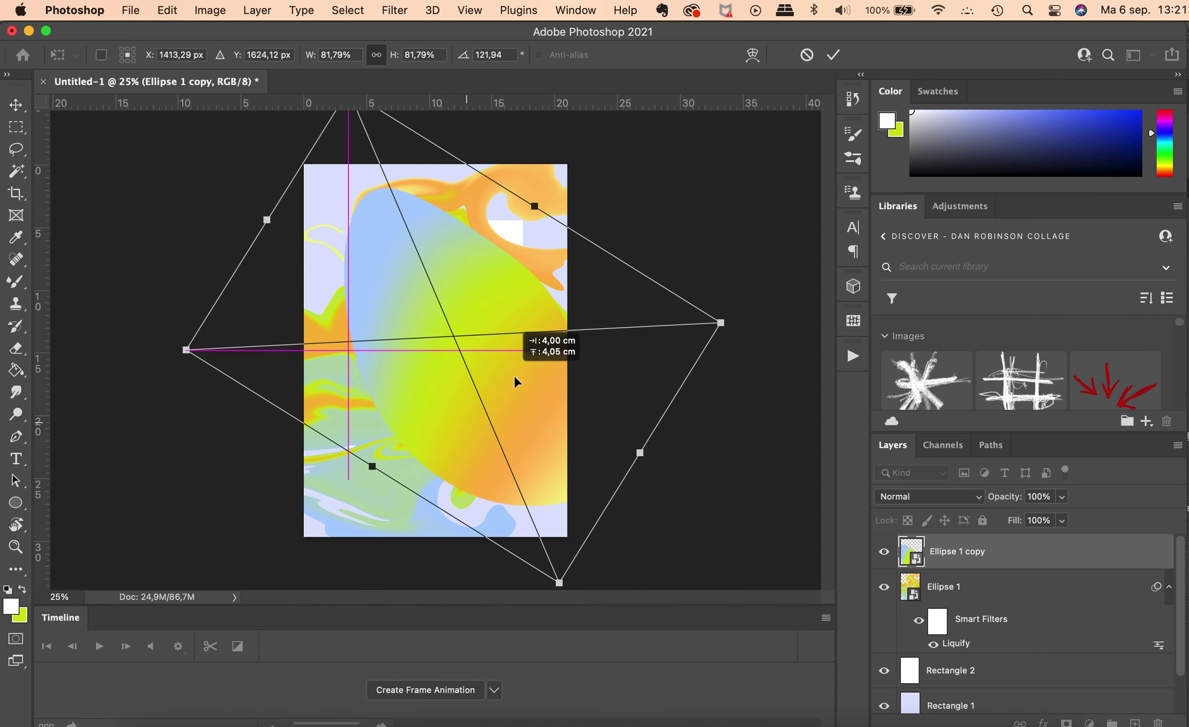
pyautogui.press('Return')
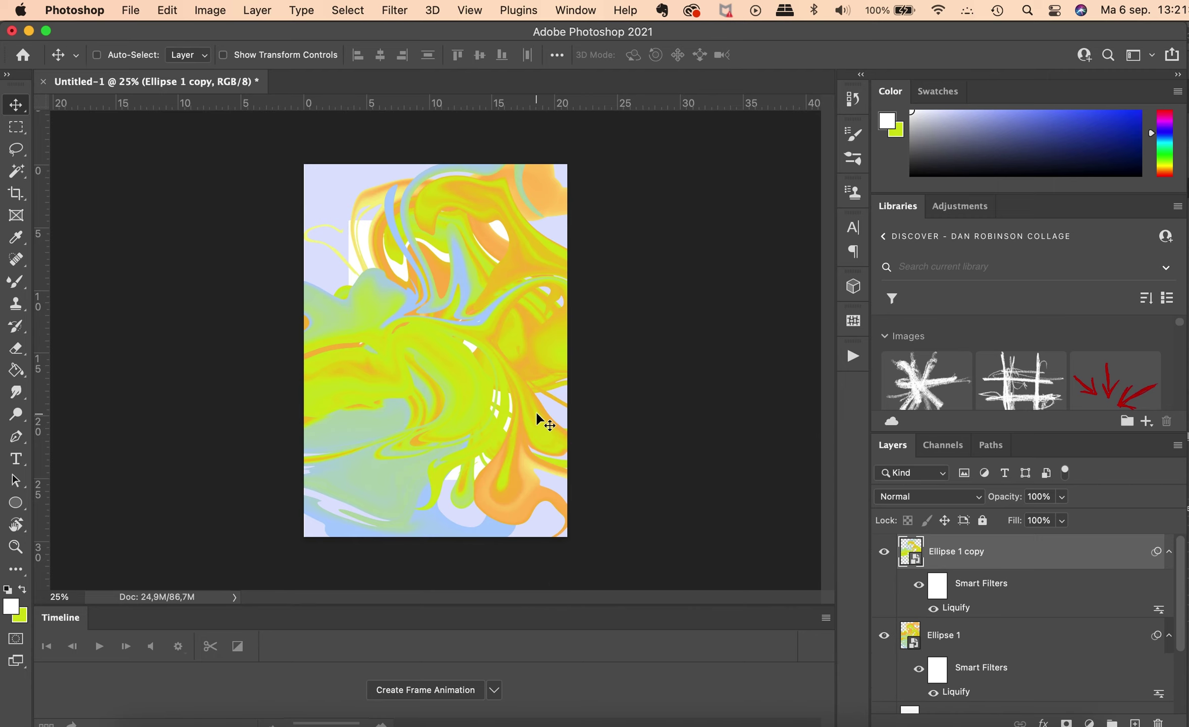
# Scale the copy to about 55% and move it down and right.
pyautogui.hotkey('ctrl', 't')
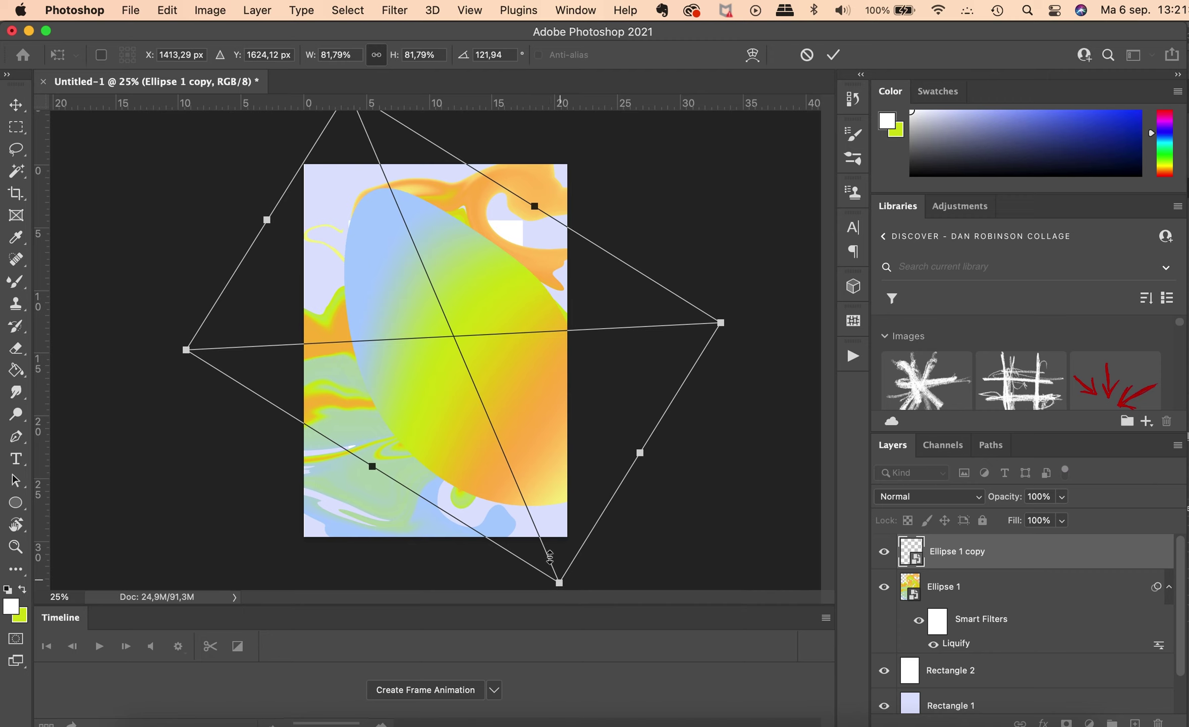
pyautogui.moveTo(590, 536); pyautogui.dragTo(520, 374)
pyautogui.moveTo(492, 330); pyautogui.dragTo(525, 377)
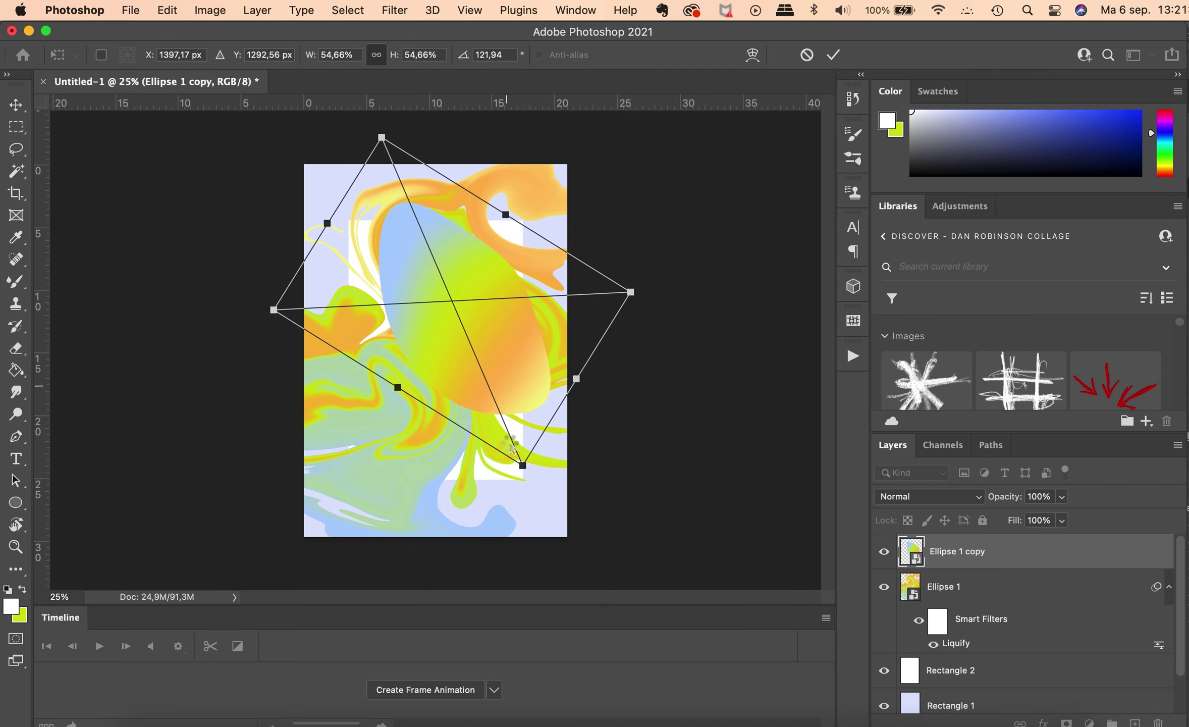
pyautogui.press('Return')
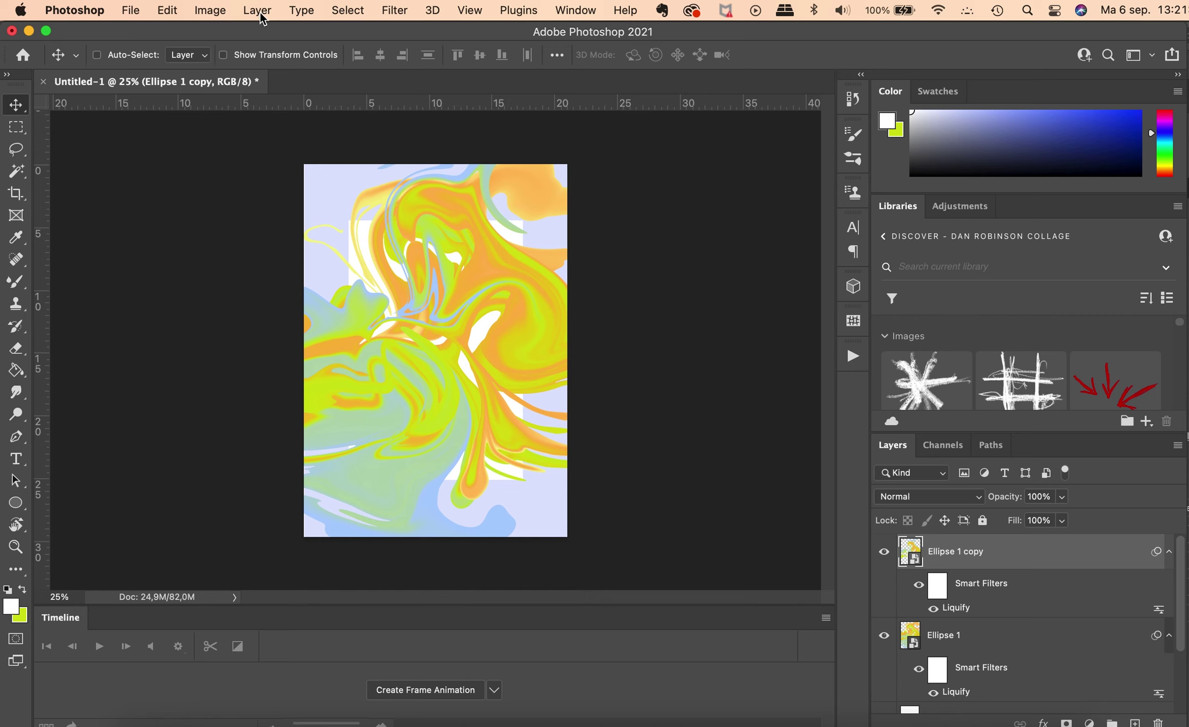
pyautogui.click(393, 10)
# Twist the Ellipse 1 copy with Twirl Clockwise and Forward Warp in Liquify into an S-shaped swirl.
pyautogui.click(441, 169)
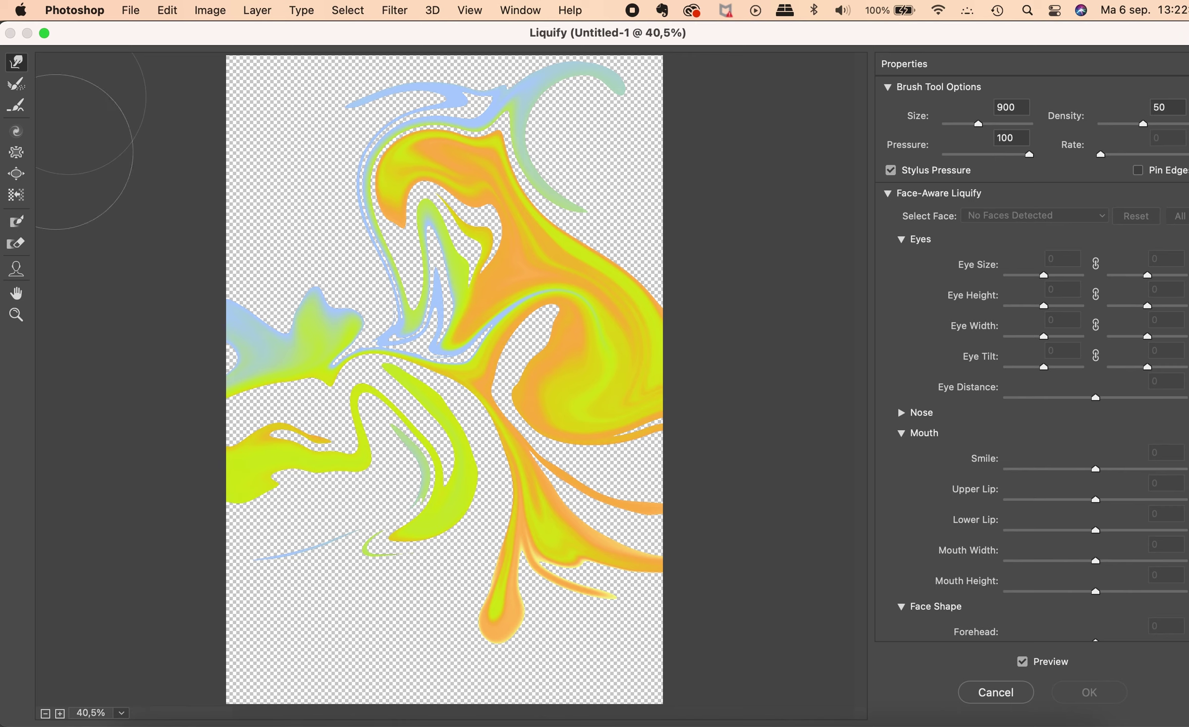
pyautogui.click(16, 131)
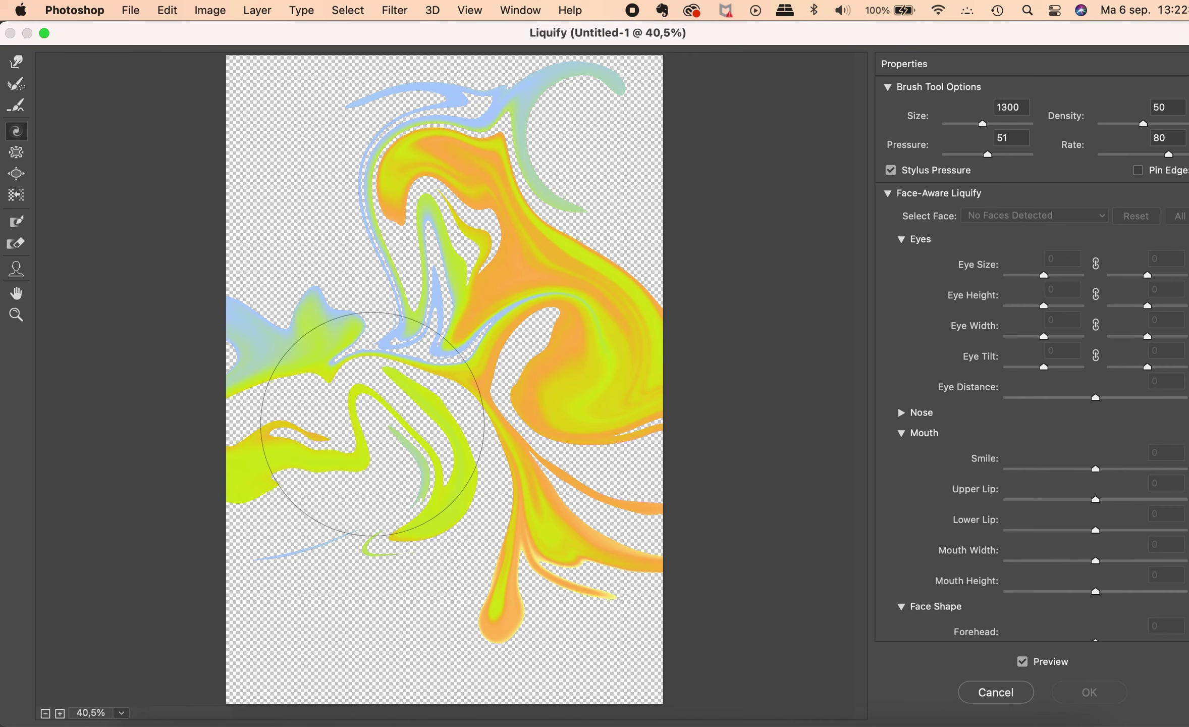
pyautogui.moveTo(560, 238); pyautogui.dragTo(606, 243)
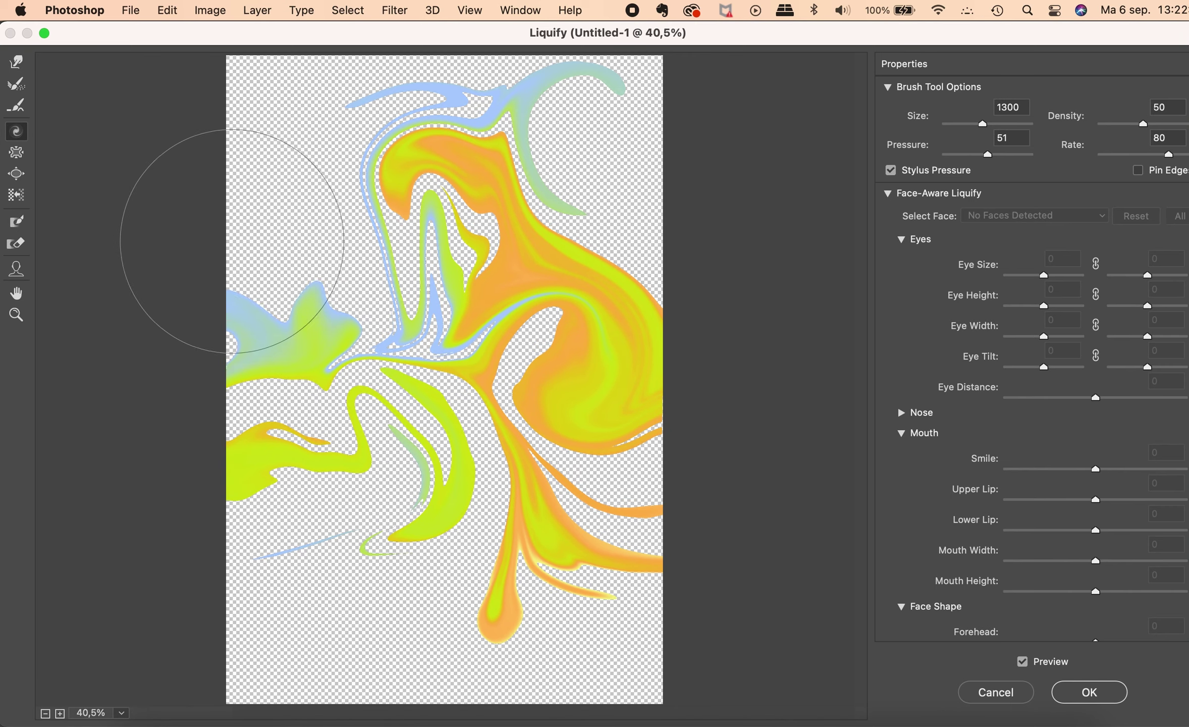
pyautogui.click(15, 85)
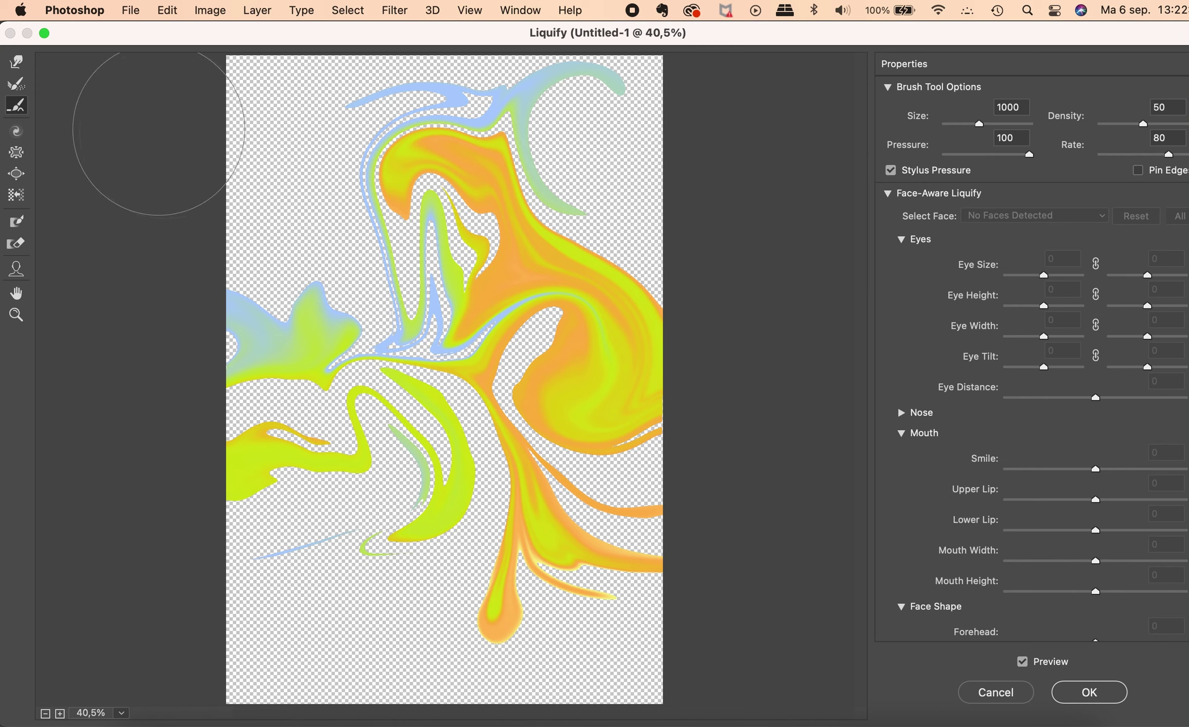
pyautogui.click(16, 61)
pyautogui.moveTo(553, 191)
pyautogui.mouseDown()
pyautogui.moveTo(151, 157)
pyautogui.moveTo(364, 353)
pyautogui.mouseUp()
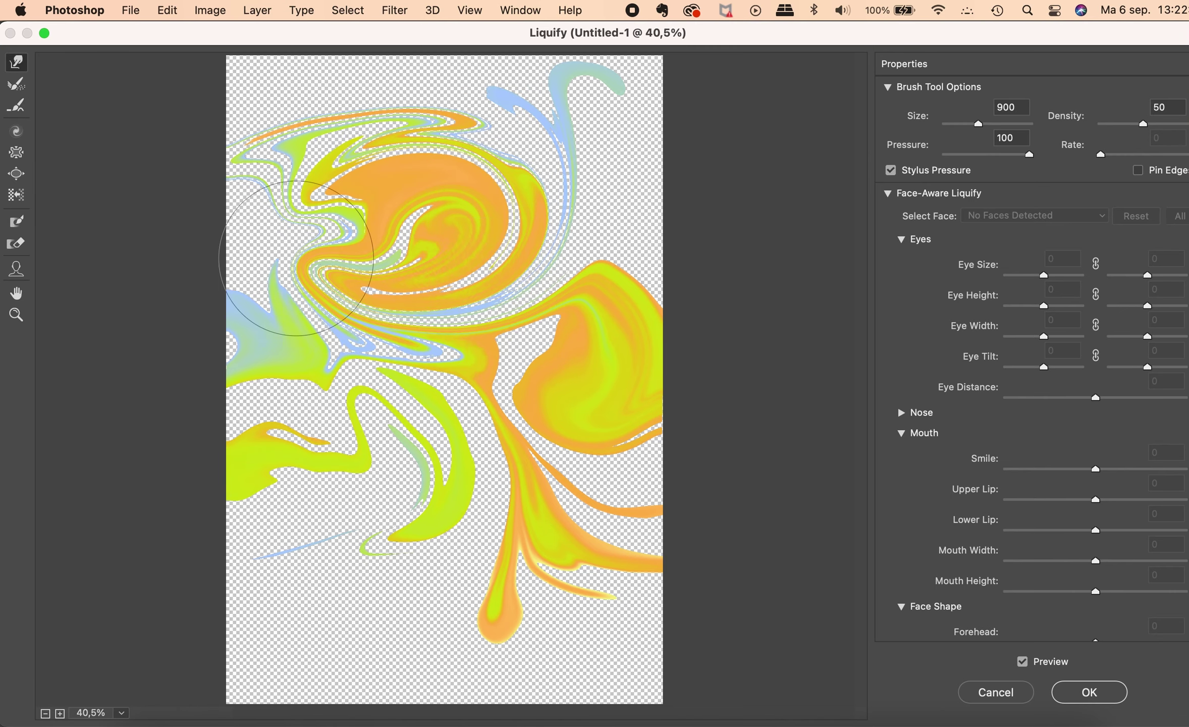
pyautogui.moveTo(571, 438)
pyautogui.mouseDown()
pyautogui.moveTo(523, 473)
pyautogui.moveTo(597, 371)
pyautogui.moveTo(555, 353)
pyautogui.moveTo(212, 346)
pyautogui.moveTo(376, 473)
pyautogui.moveTo(398, 464)
pyautogui.moveTo(354, 328)
pyautogui.moveTo(637, 291)
pyautogui.moveTo(459, 101)
pyautogui.moveTo(429, 313)
pyautogui.moveTo(410, 244)
pyautogui.moveTo(503, 376)
pyautogui.moveTo(684, 385)
pyautogui.moveTo(600, 328)
pyautogui.moveTo(535, 333)
pyautogui.moveTo(465, 259)
pyautogui.moveTo(487, 303)
pyautogui.mouseUp()
pyautogui.click(1089, 692)
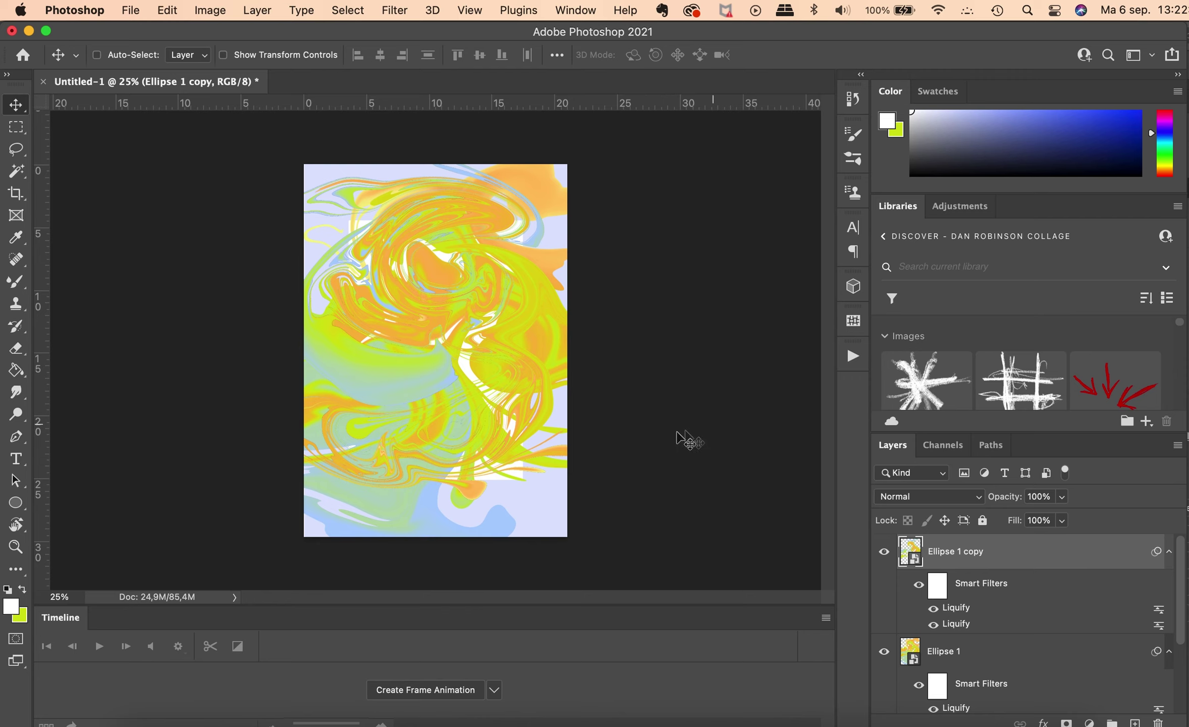
pyautogui.hotkey('ctrl', 't')
# Scale the Ellipse 1 copy to about 38% and move it into place.
pyautogui.click(586, 323)
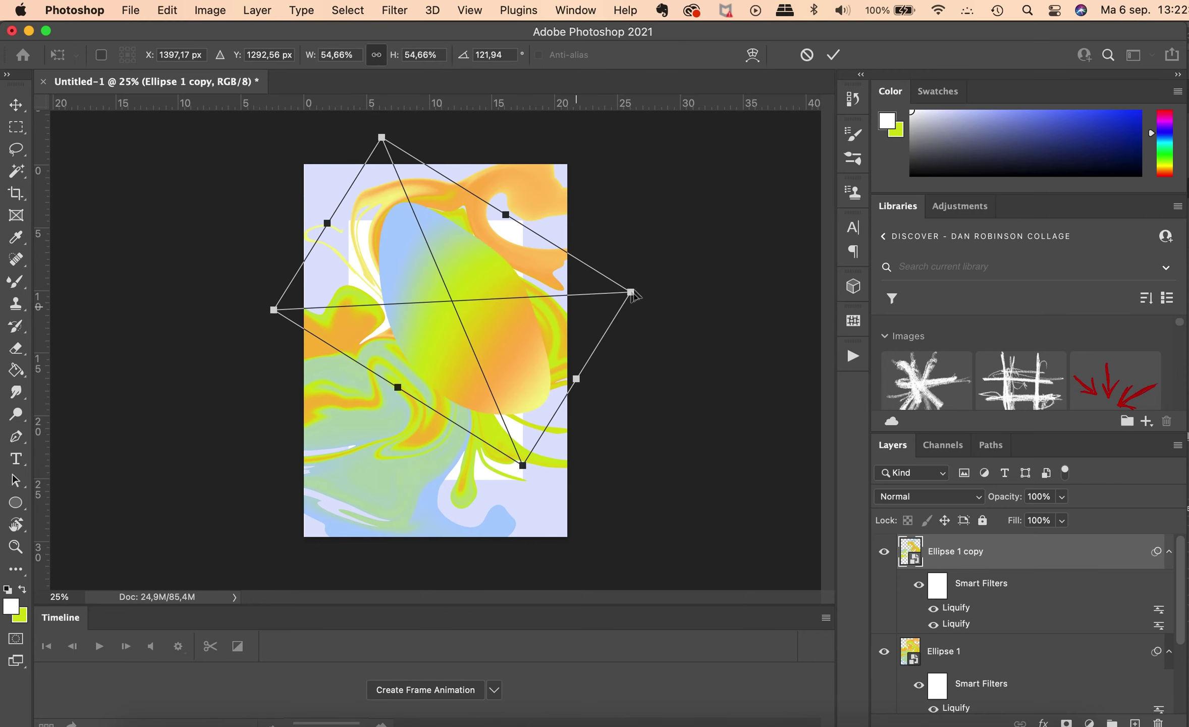
pyautogui.moveTo(561, 279); pyautogui.dragTo(525, 287)
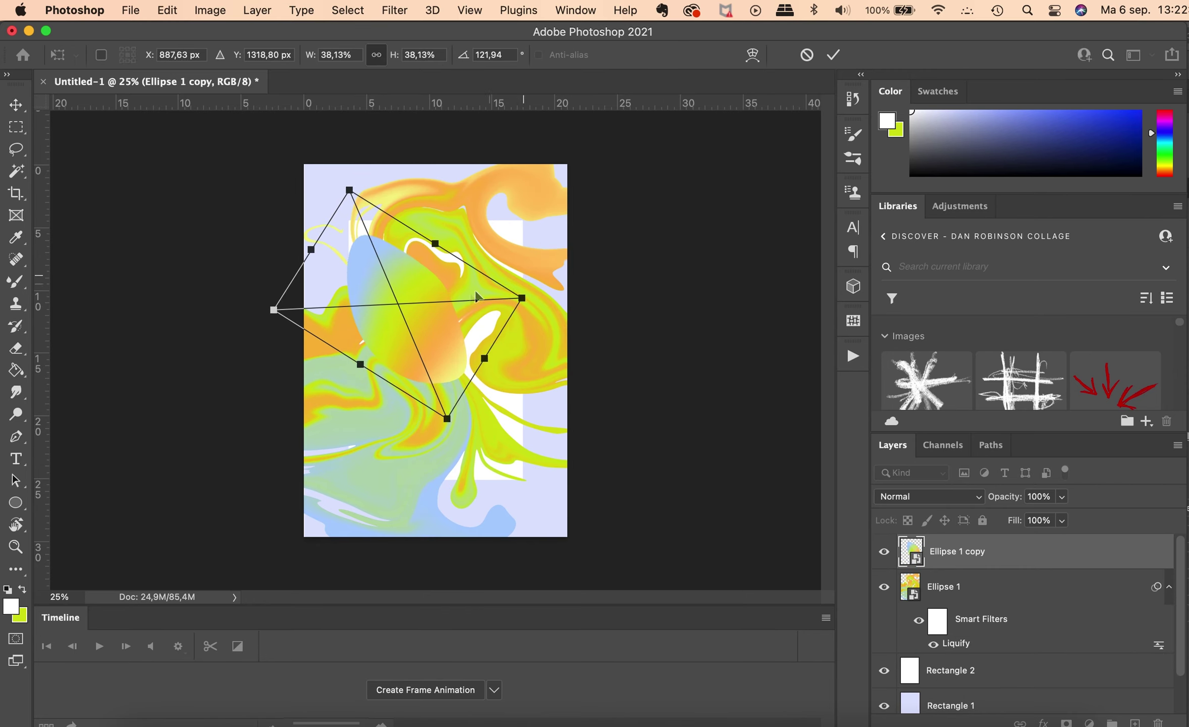
pyautogui.moveTo(430, 329); pyautogui.dragTo(437, 330)
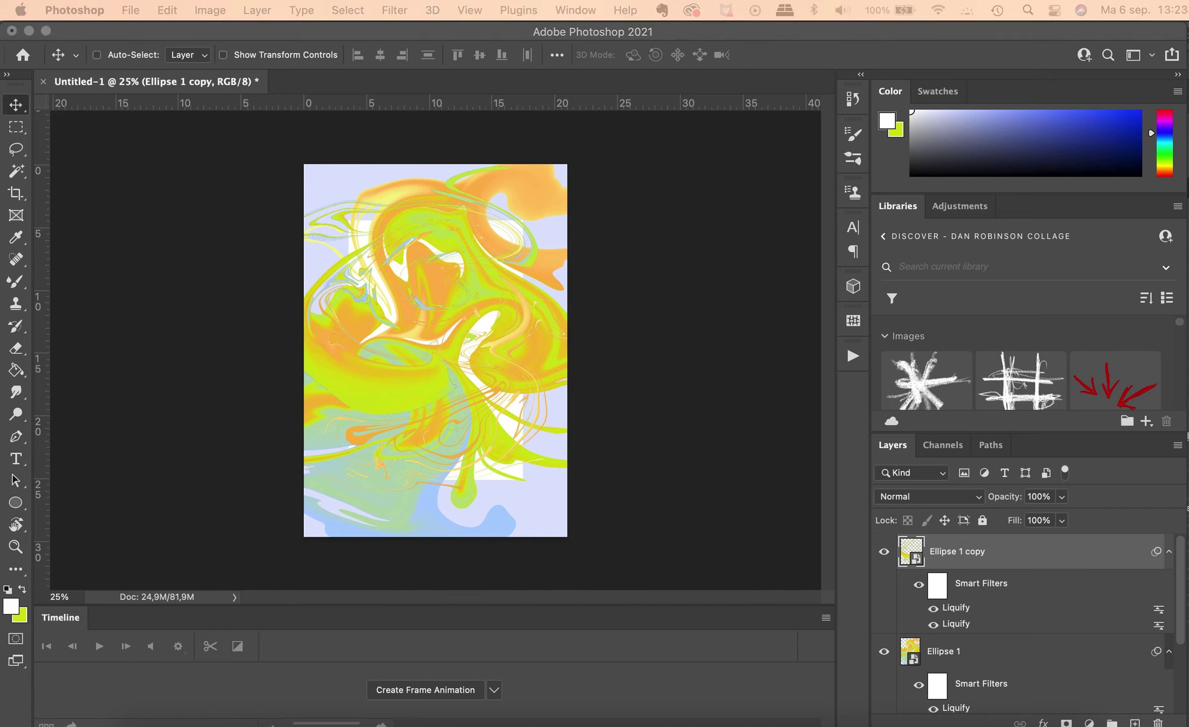
# Add a Gradient Overlay and preview green and yellow-green gradient presets.
pyautogui.click(1043, 723)
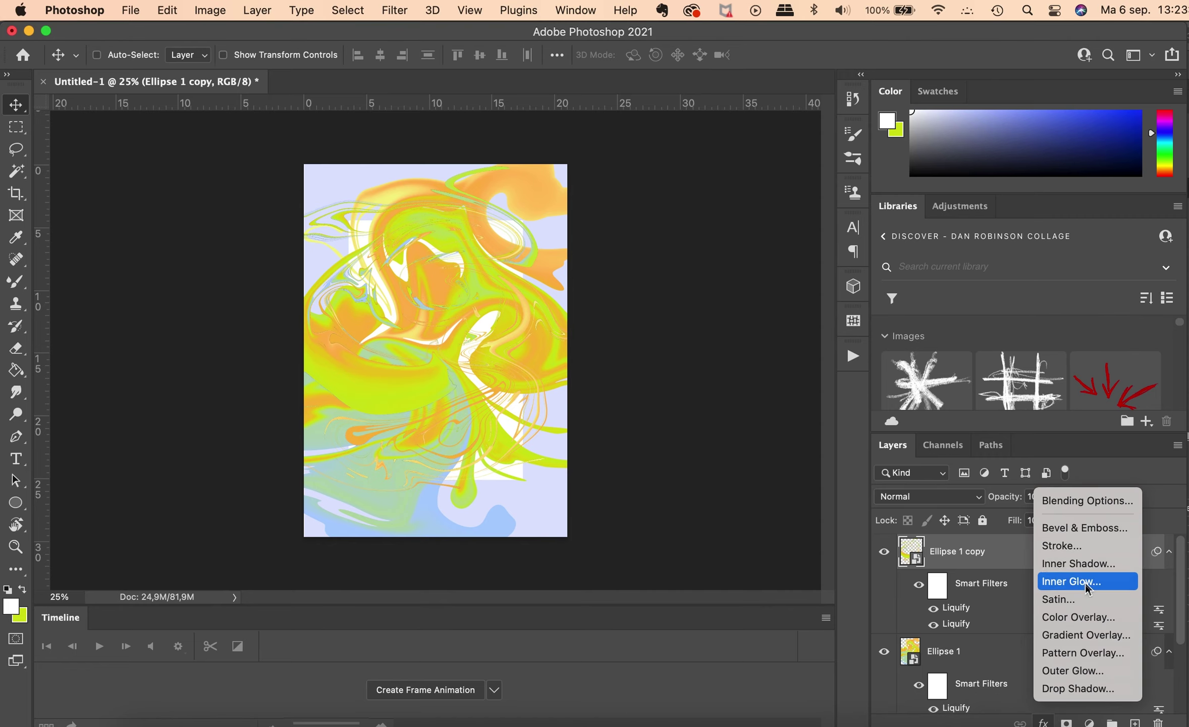
pyautogui.click(1068, 638)
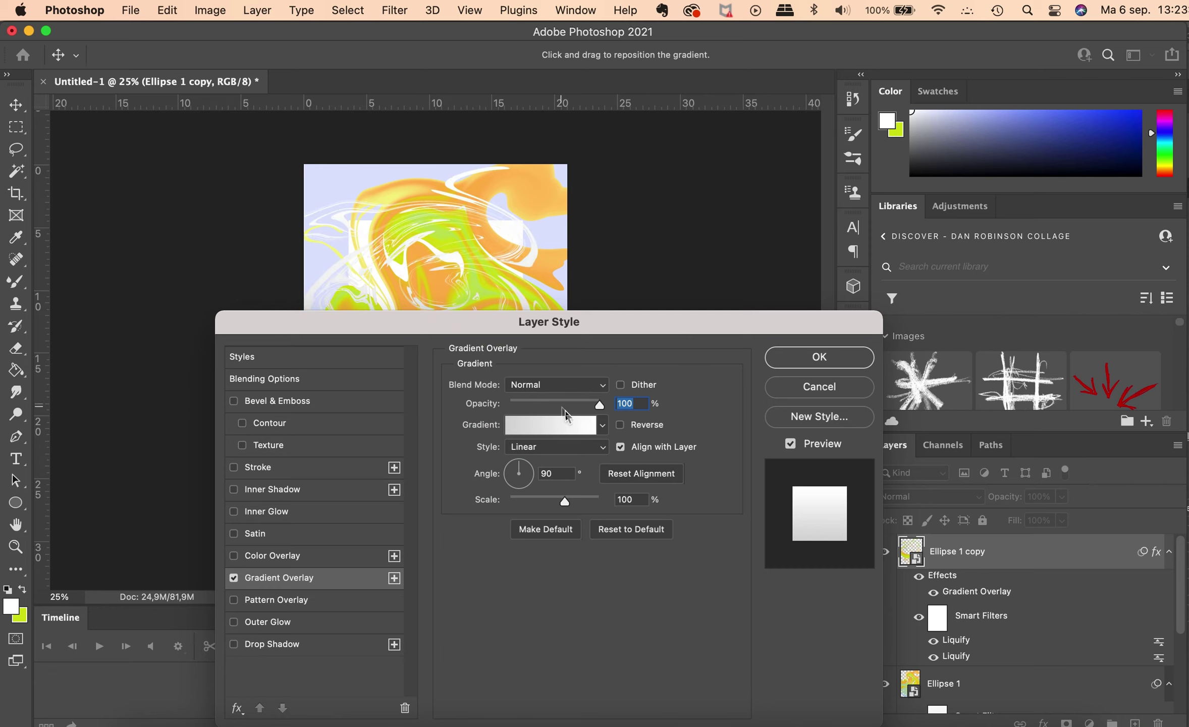
pyautogui.click(603, 424)
pyautogui.scroll(-3, 615, 497)
pyautogui.scroll(-2, 616, 499)
pyautogui.click(463, 507)
pyautogui.click(514, 533)
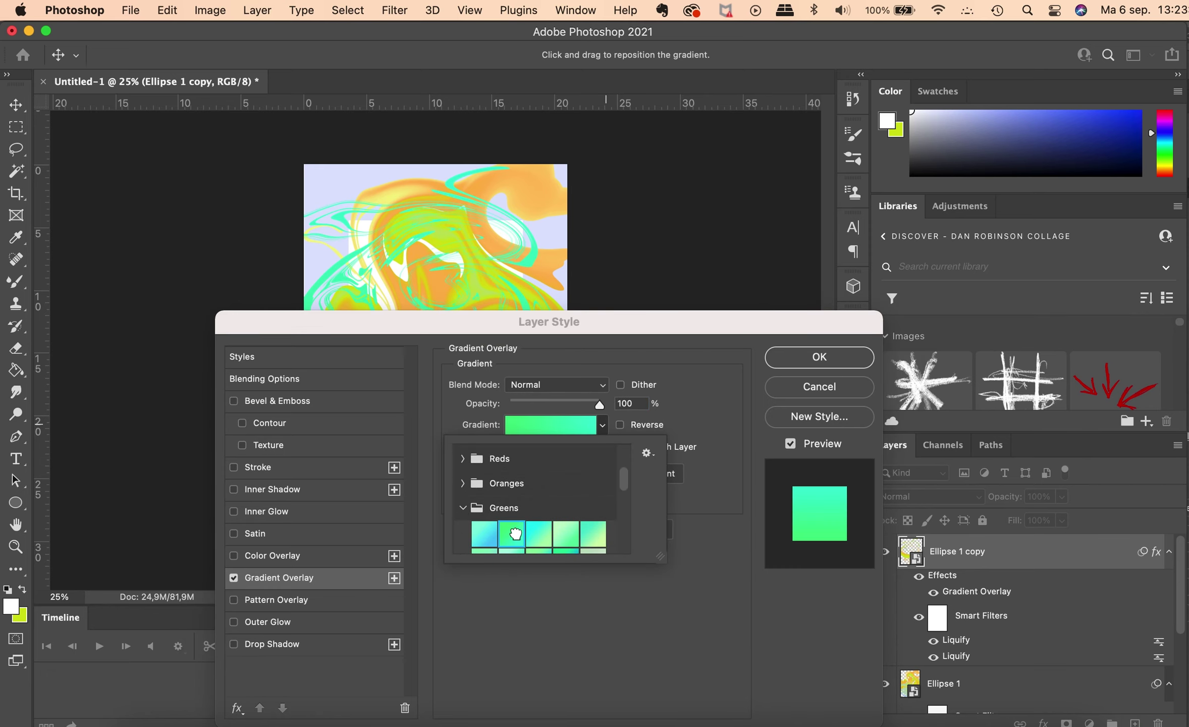
pyautogui.scroll(-3, 618, 497)
pyautogui.scroll(-2, 615, 514)
pyautogui.click(593, 501)
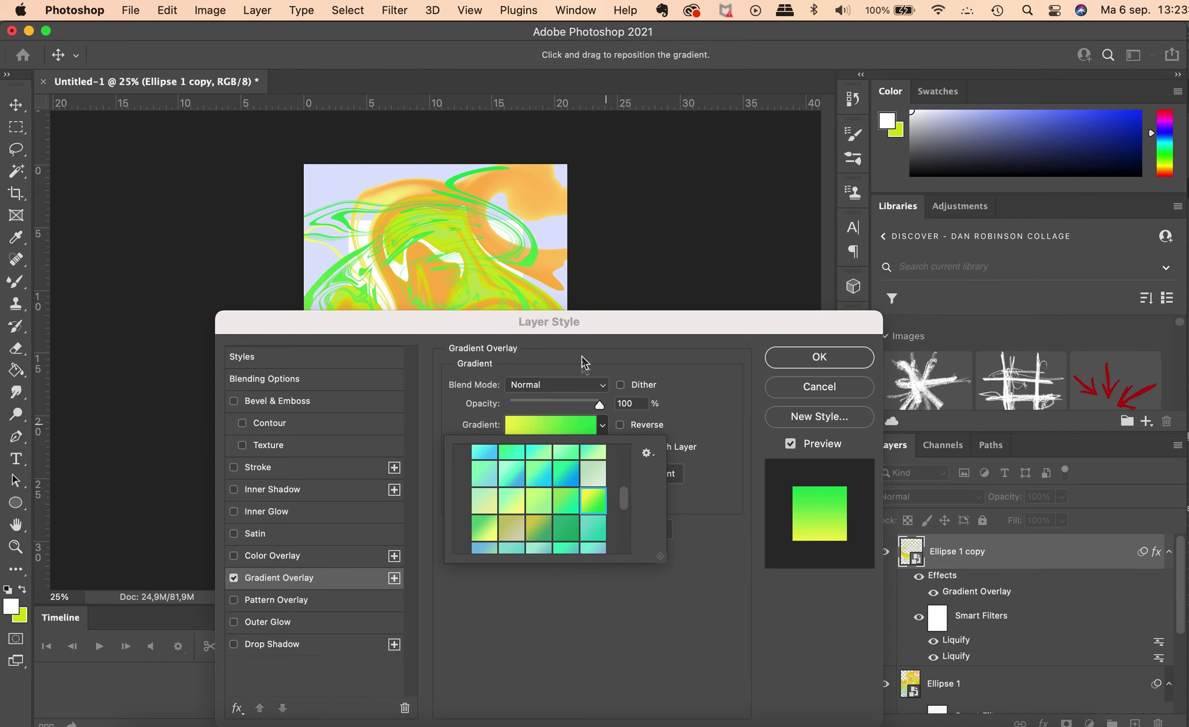
# Move the Layer Style window off the artwork and preview light purple Pastels gradients.
pyautogui.moveTo(876, 317); pyautogui.dragTo(886, 374)
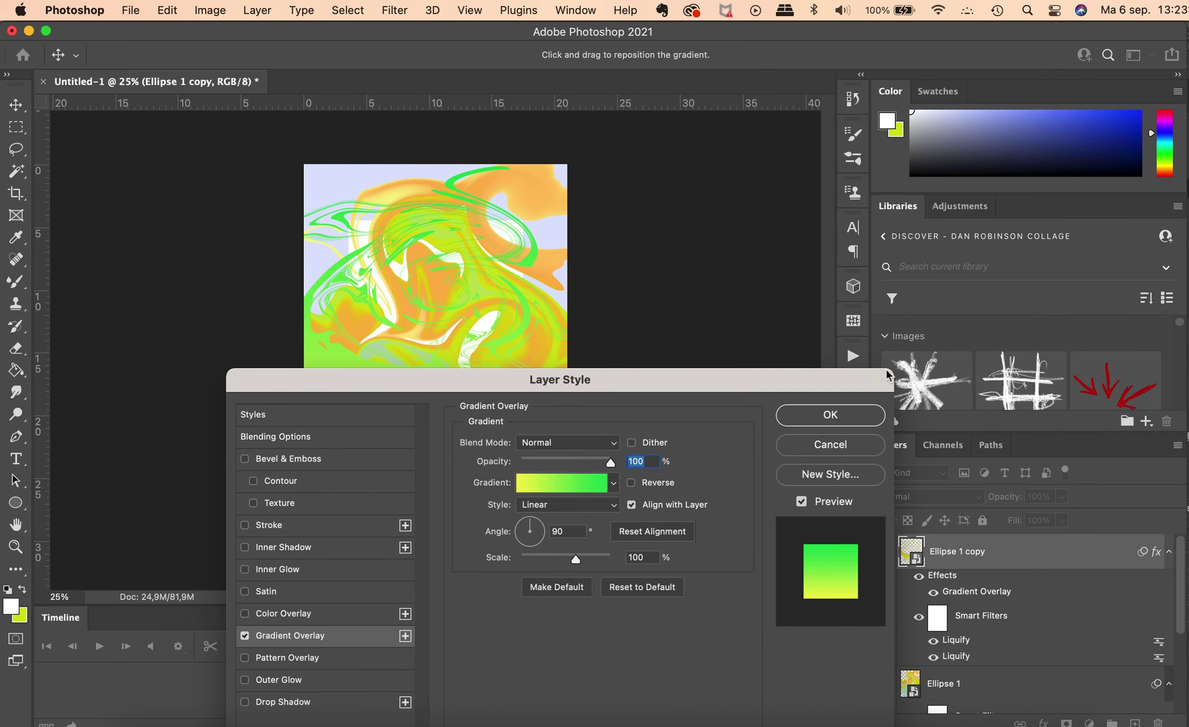
pyautogui.moveTo(887, 375); pyautogui.dragTo(1184, 197)
pyautogui.click(910, 303)
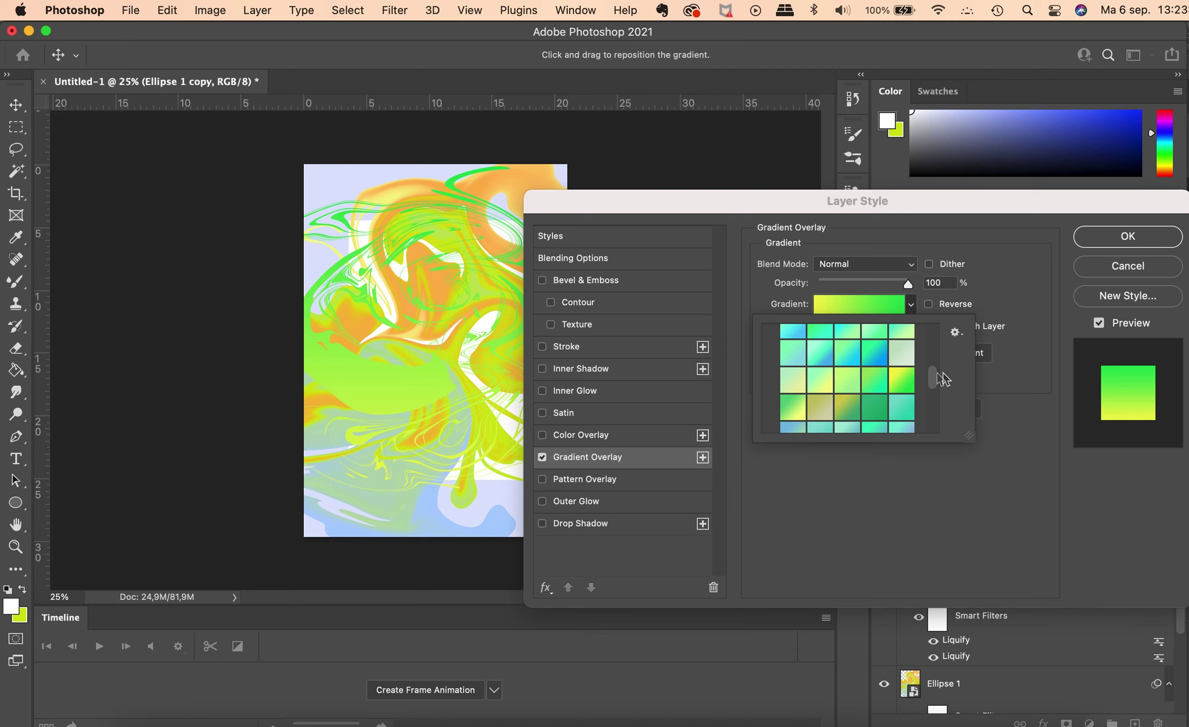
pyautogui.moveTo(935, 377); pyautogui.dragTo(925, 424)
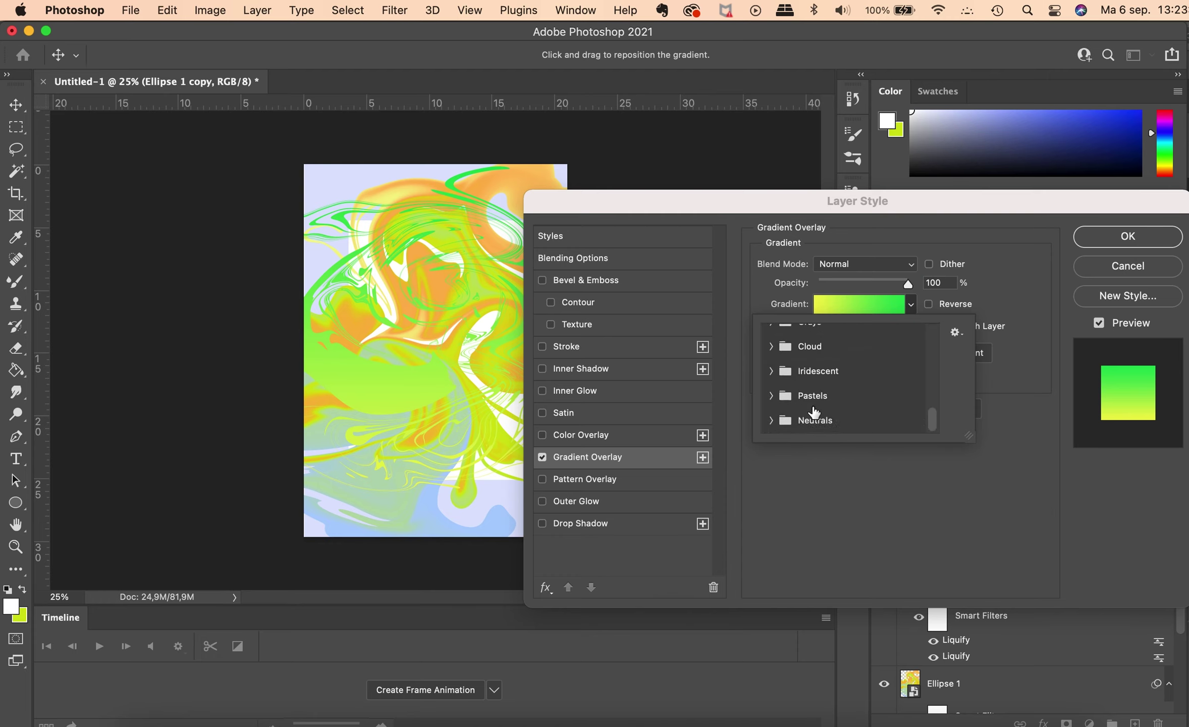
pyautogui.click(770, 395)
pyautogui.click(793, 420)
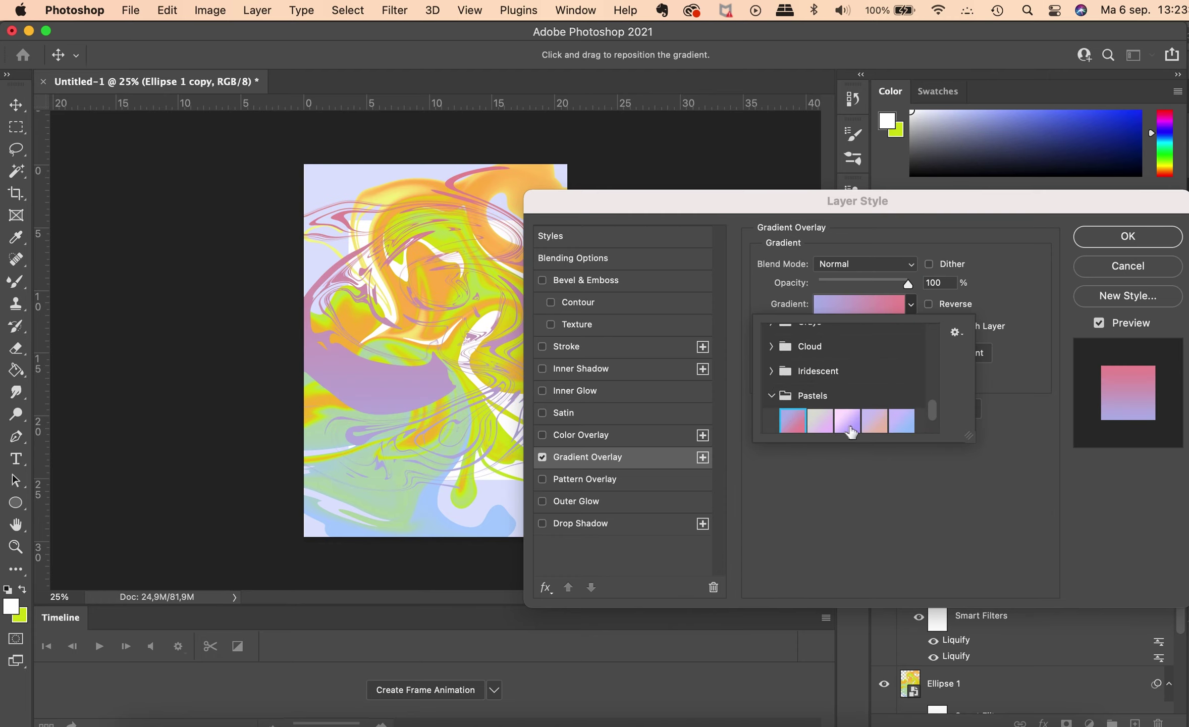
pyautogui.click(850, 433)
# Preview pink-blue-purple Iridescent and Cloud gradient presets.
pyautogui.click(770, 396)
pyautogui.click(771, 371)
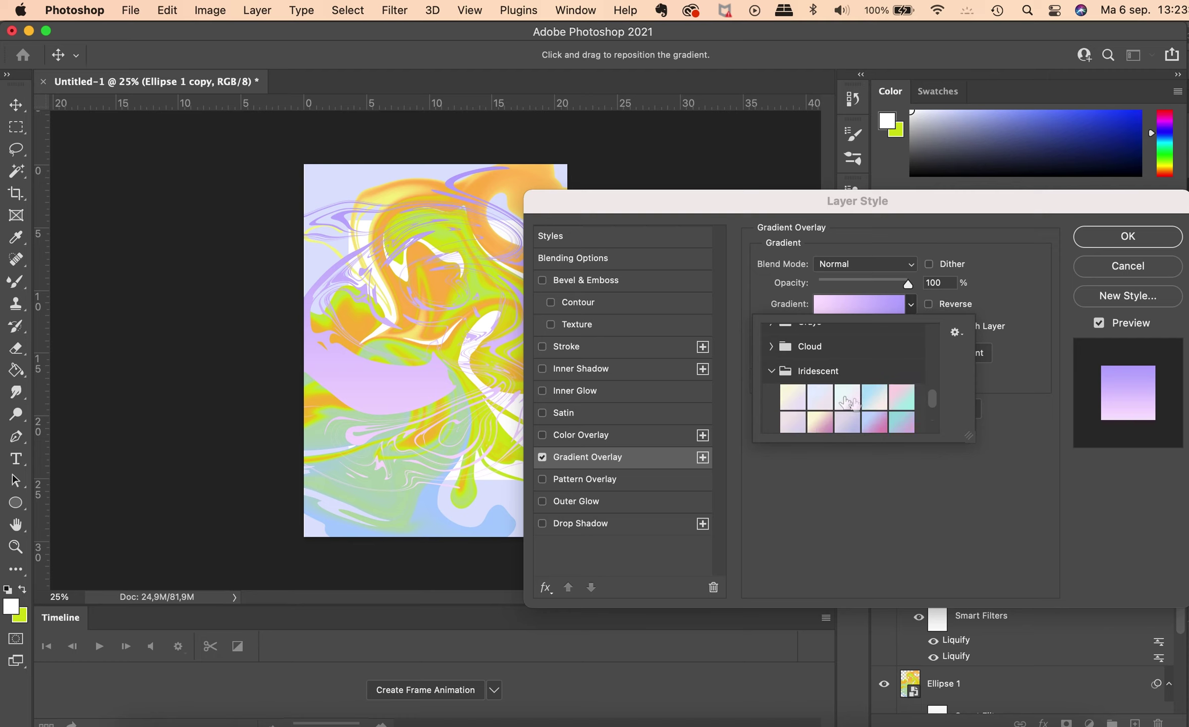
pyautogui.moveTo(931, 399); pyautogui.dragTo(928, 417)
pyautogui.click(901, 385)
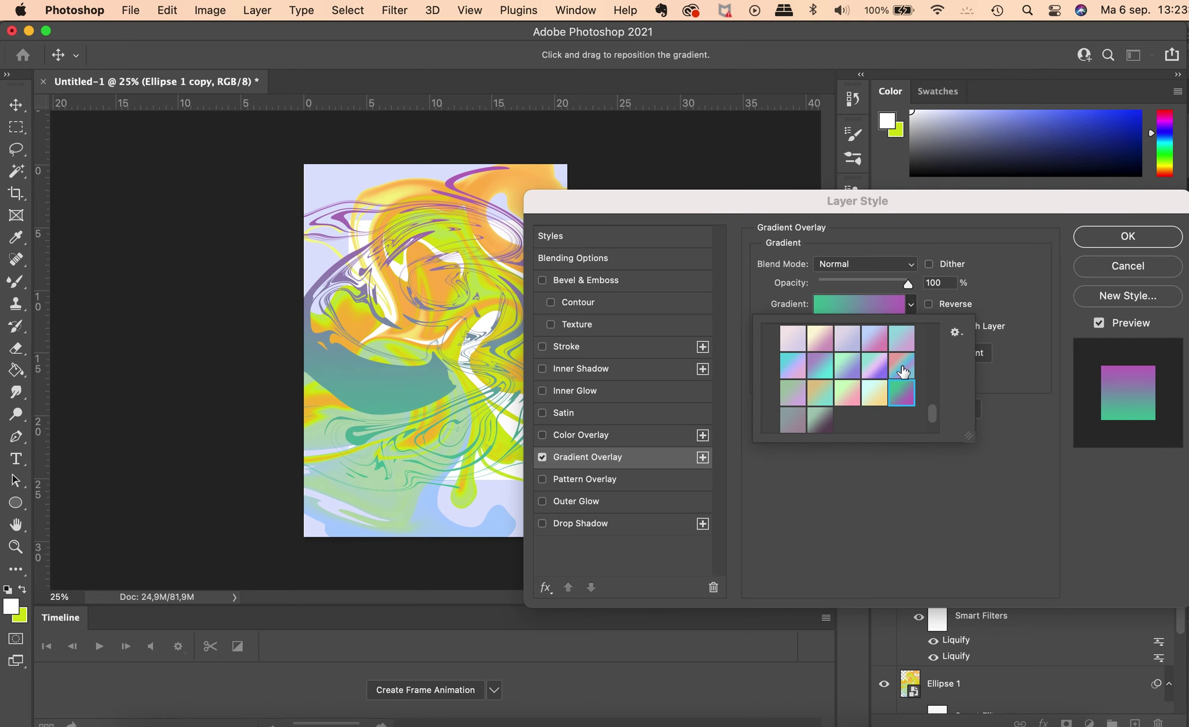
pyautogui.click(902, 371)
pyautogui.scroll(3, 858, 393)
pyautogui.click(770, 403)
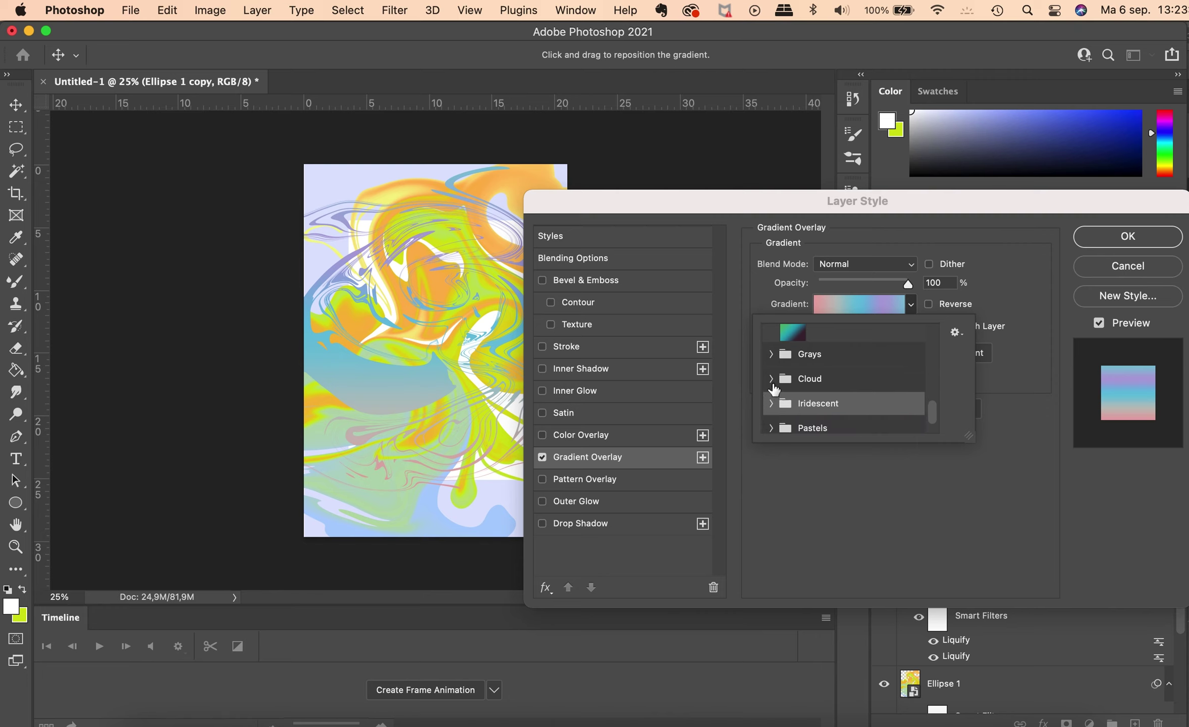
pyautogui.click(771, 379)
pyautogui.click(792, 403)
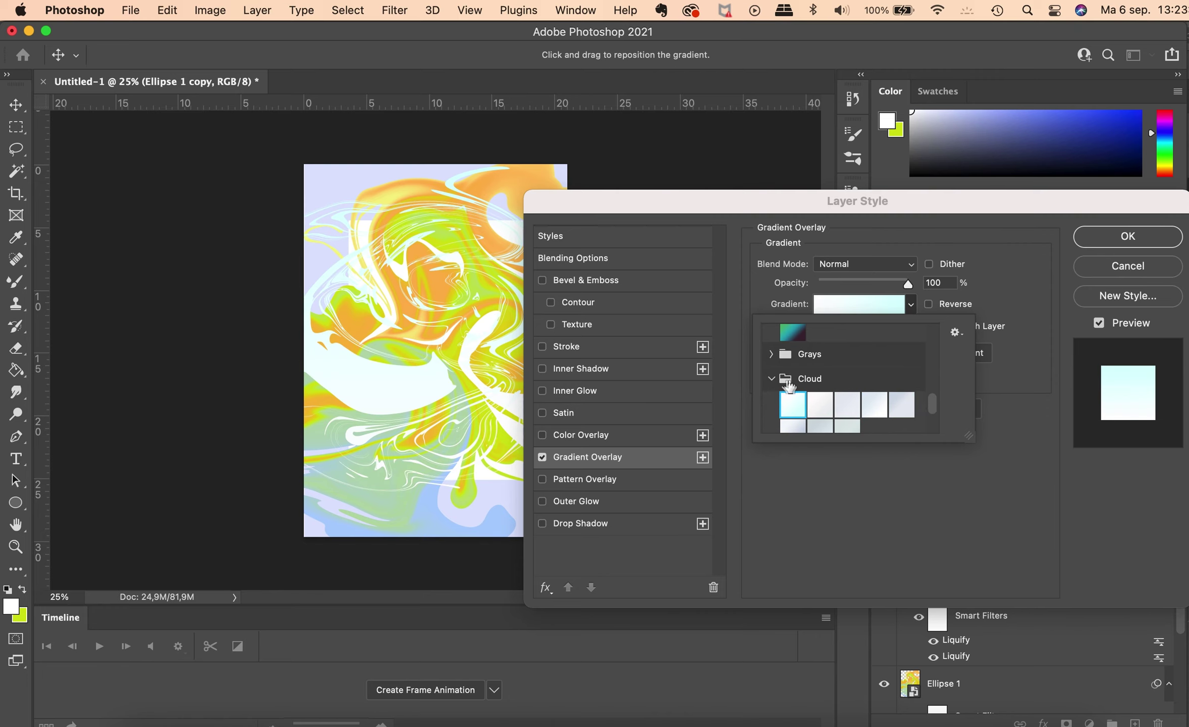
pyautogui.click(791, 383)
# Preview cyan-purple and purple-pink Purples gradients, then apply a pink-red Pinks gradient.
pyautogui.moveTo(932, 406); pyautogui.dragTo(928, 356)
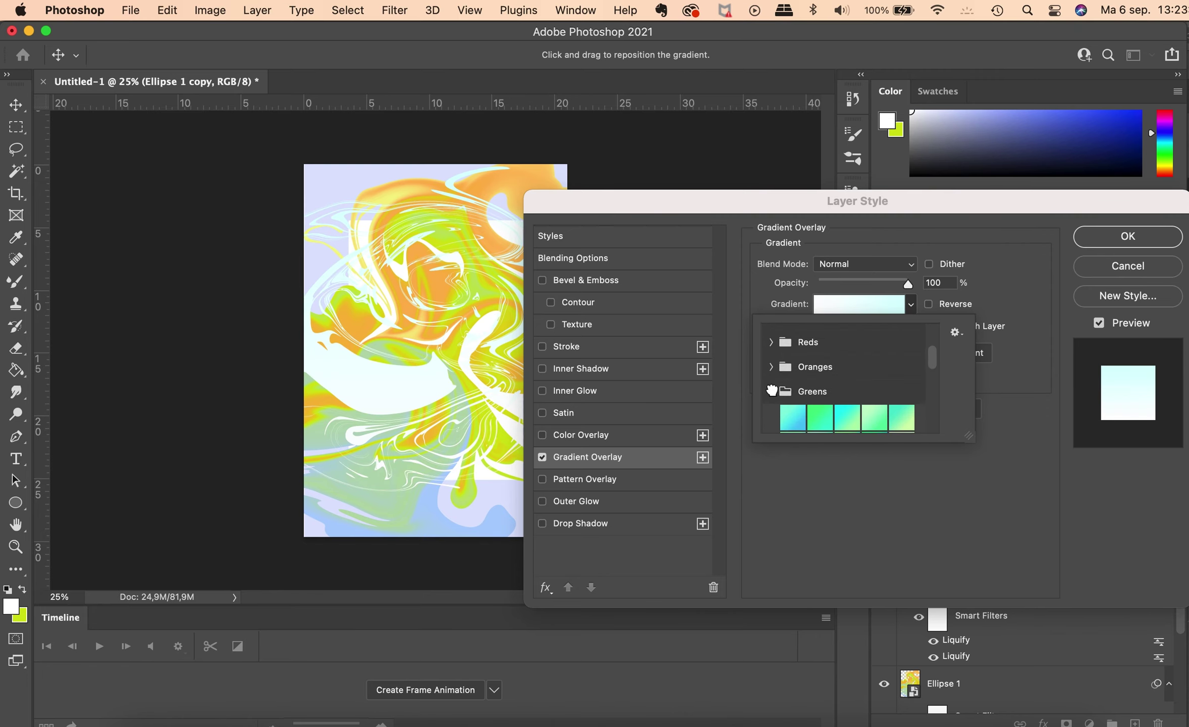
pyautogui.click(772, 390)
pyautogui.scroll(-3, 784, 373)
pyautogui.click(784, 364)
pyautogui.click(820, 378)
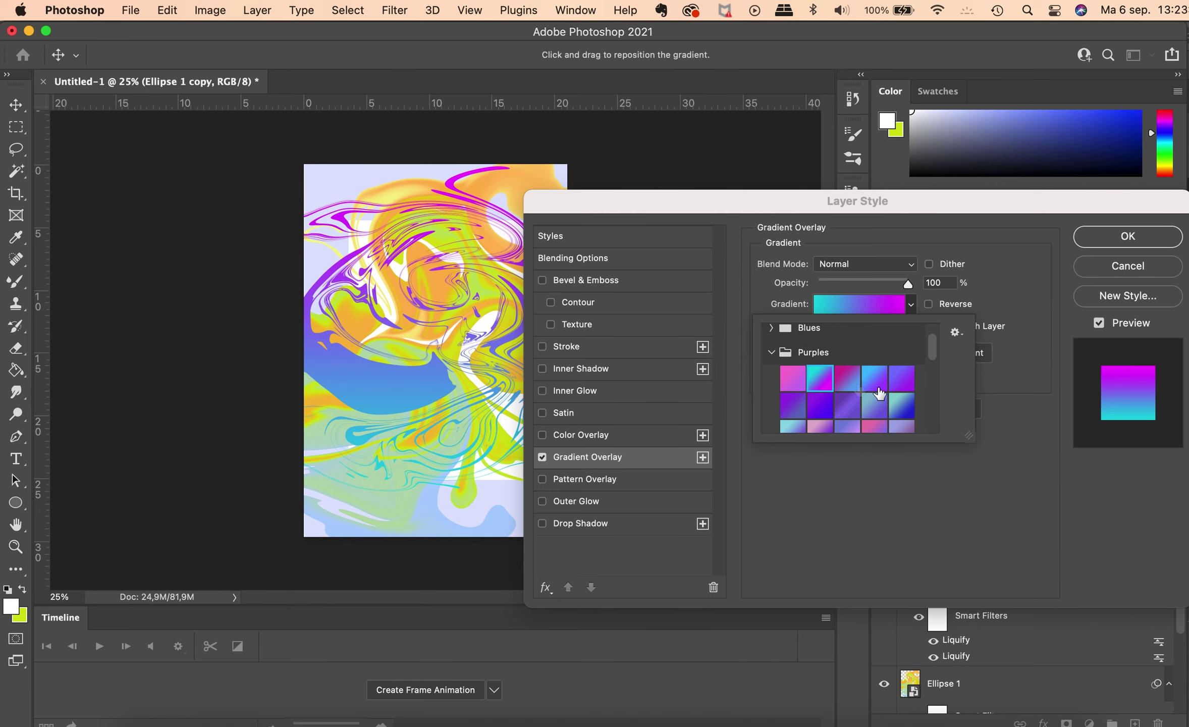
pyautogui.scroll(-3, 934, 370)
pyautogui.click(792, 394)
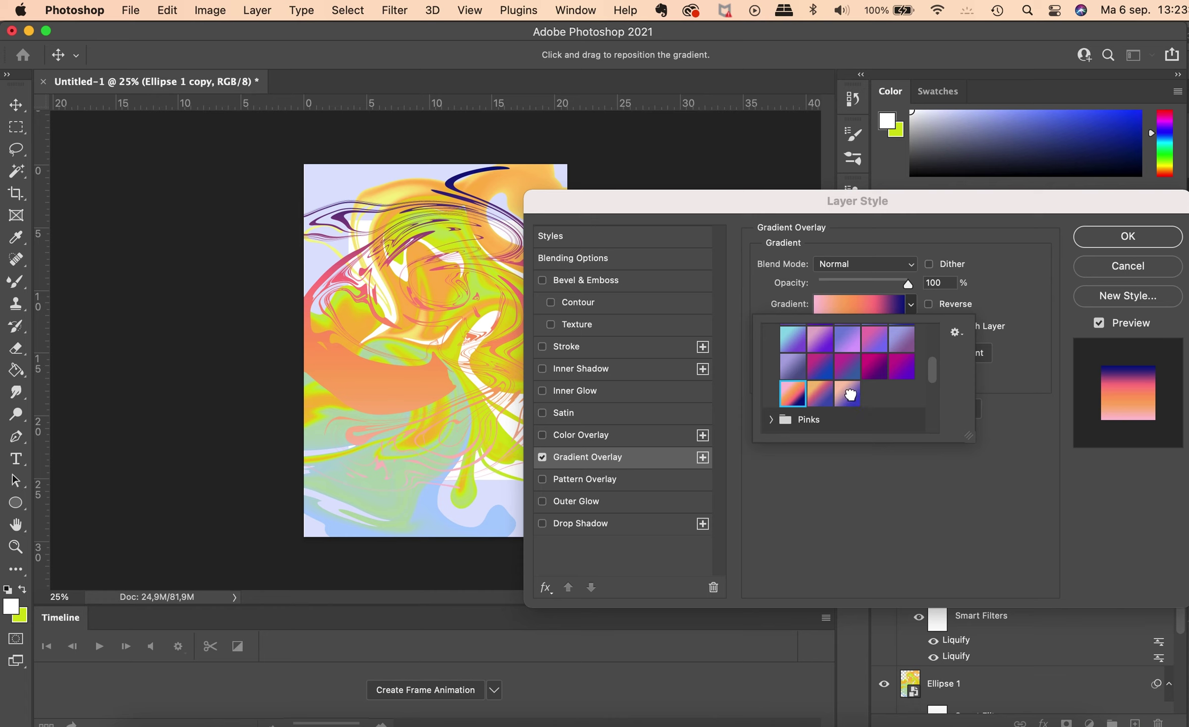
pyautogui.click(820, 394)
pyautogui.click(807, 419)
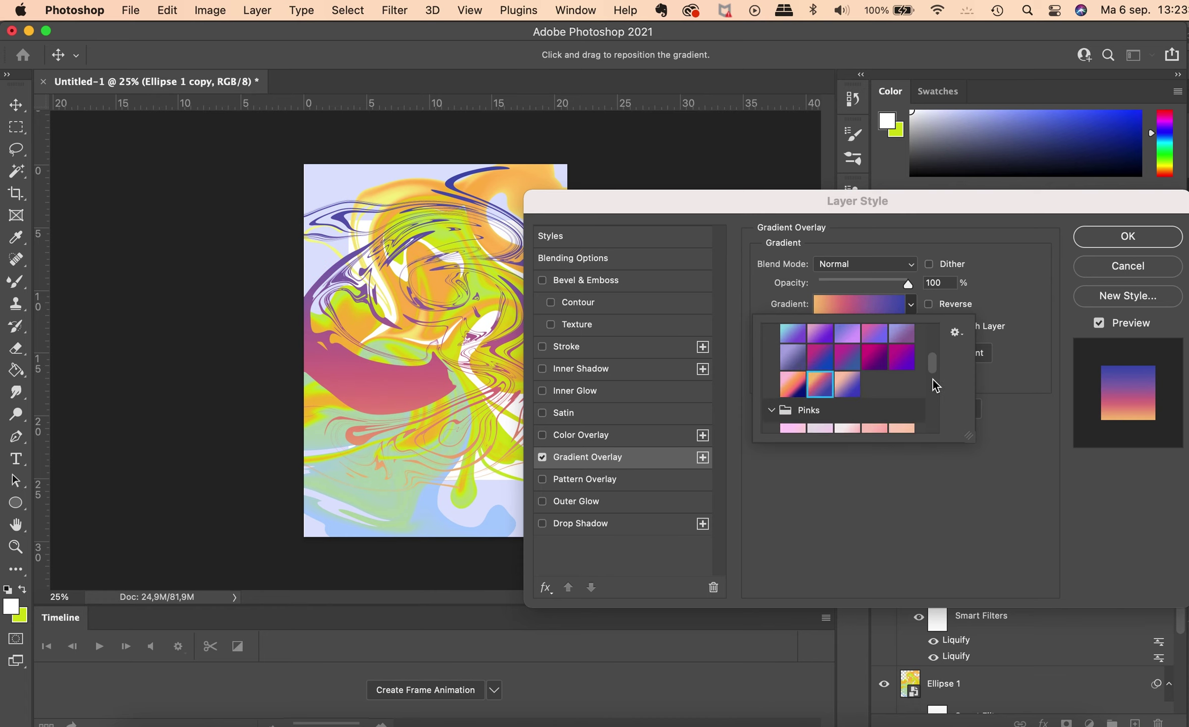
pyautogui.scroll(-3, 934, 384)
pyautogui.doubleClick(844, 401)
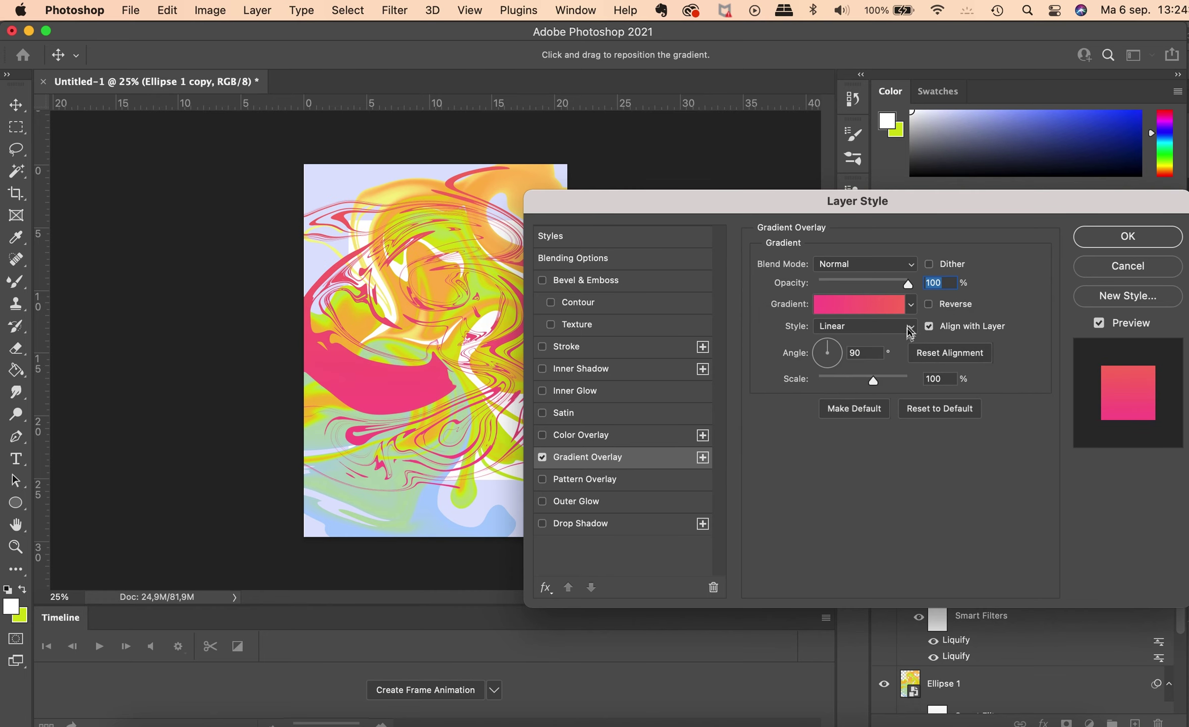
# Preview a peach gradient and the green-yellow Basics gradient.
pyautogui.click(911, 304)
pyautogui.click(902, 343)
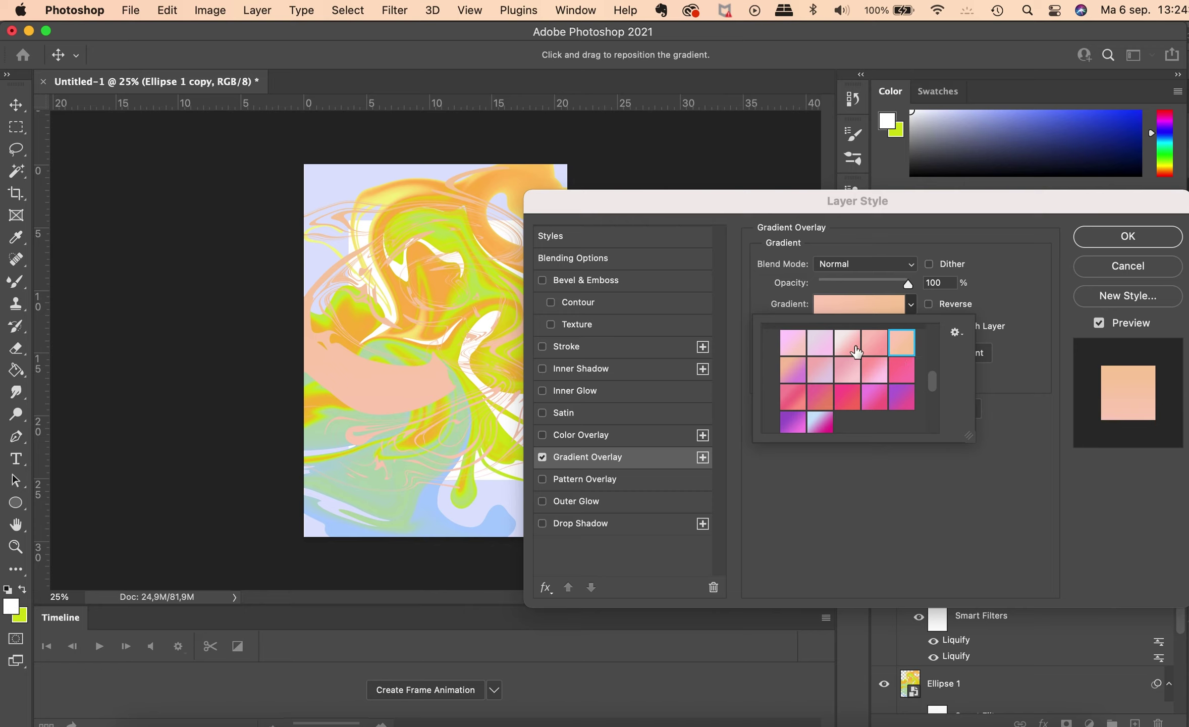
pyautogui.moveTo(932, 385); pyautogui.dragTo(931, 330)
pyautogui.click(770, 387)
pyautogui.click(771, 336)
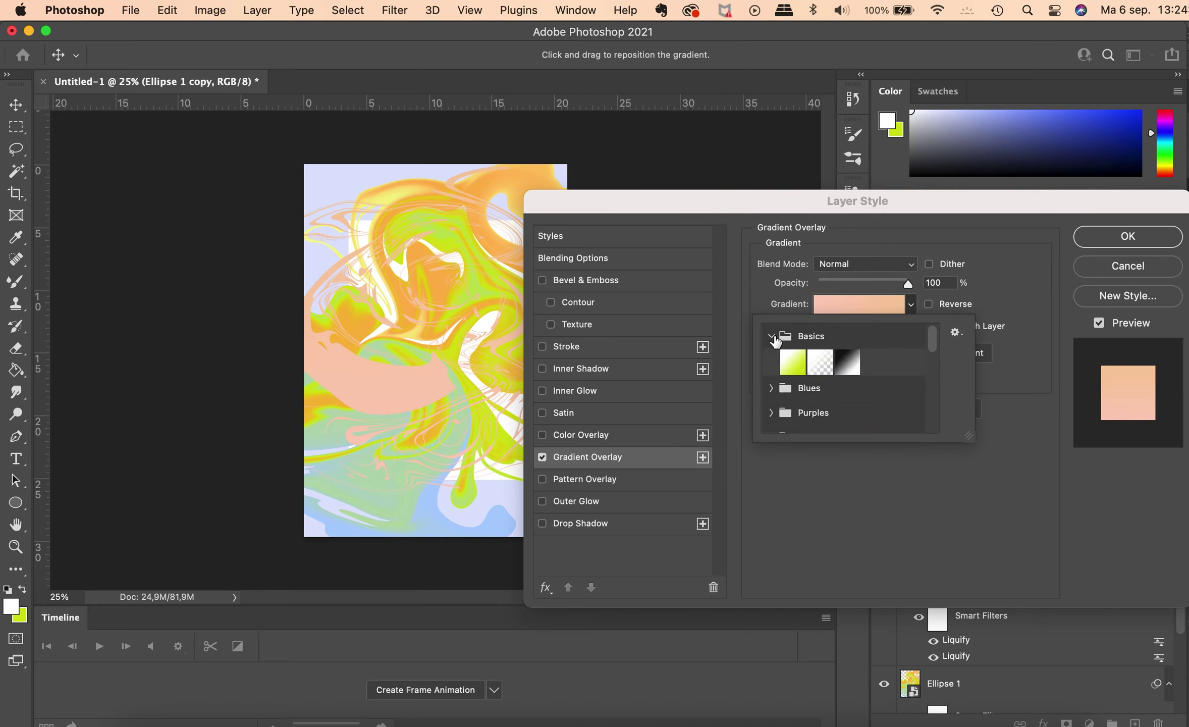
pyautogui.click(793, 363)
pyautogui.click(771, 336)
# Preview orange-red and yellow-to-magenta Reds gradients, then settle on the lavender pastel gradient.
pyautogui.moveTo(932, 353); pyautogui.dragTo(932, 371)
pyautogui.click(771, 361)
pyautogui.click(768, 386)
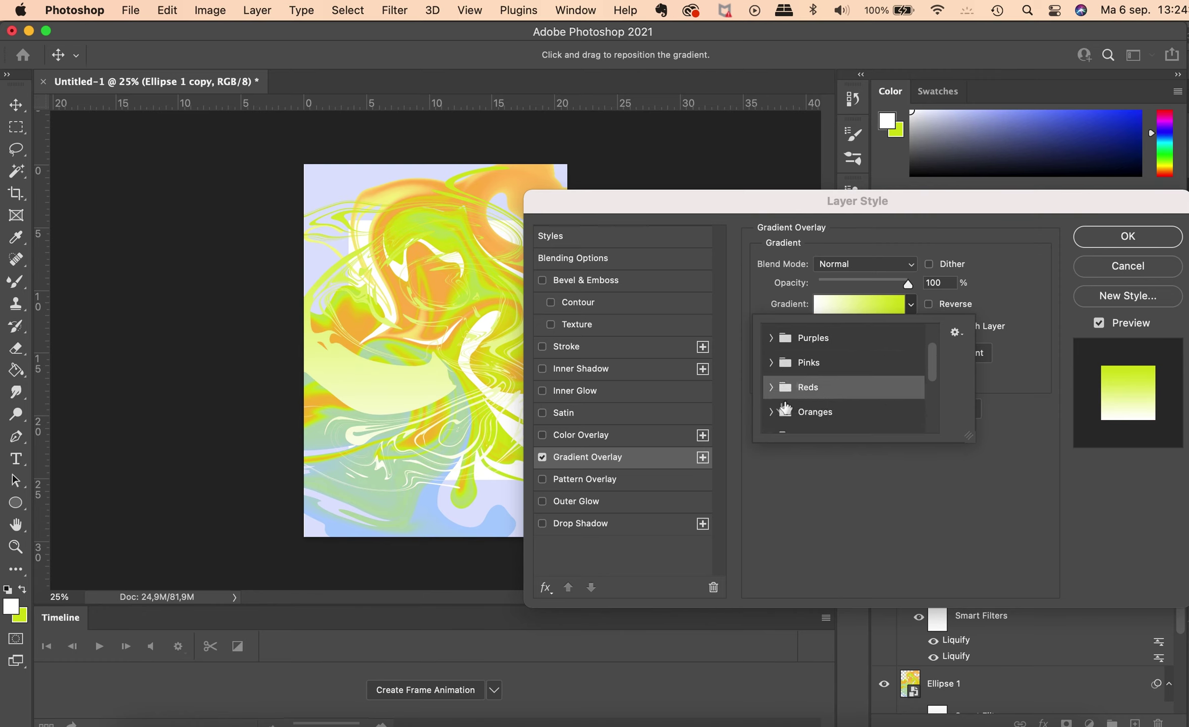
pyautogui.moveTo(932, 371); pyautogui.dragTo(929, 394)
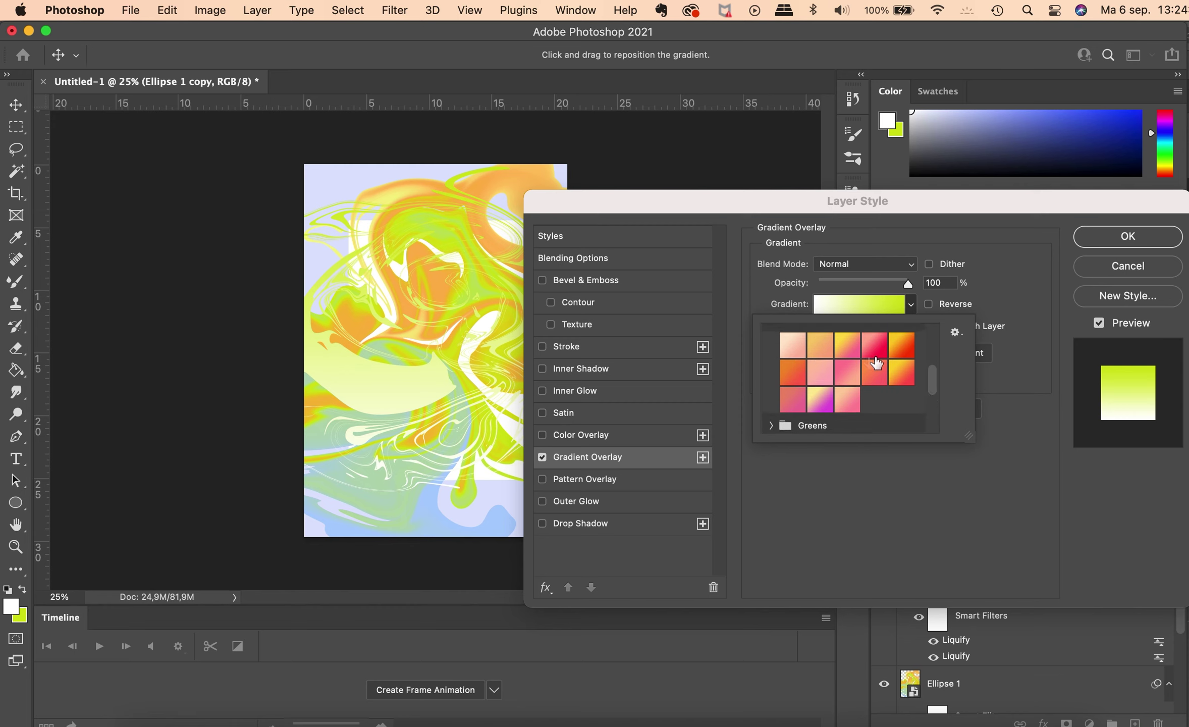
pyautogui.click(899, 374)
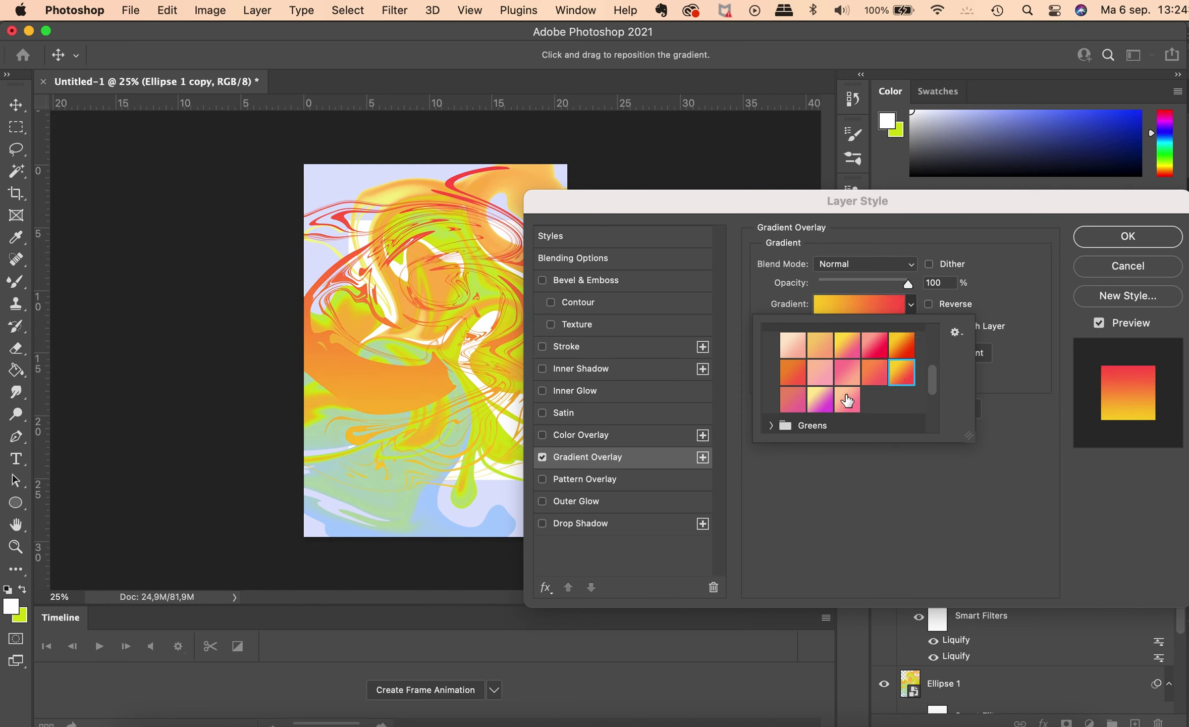
pyautogui.click(820, 400)
pyautogui.moveTo(933, 371); pyautogui.dragTo(924, 419)
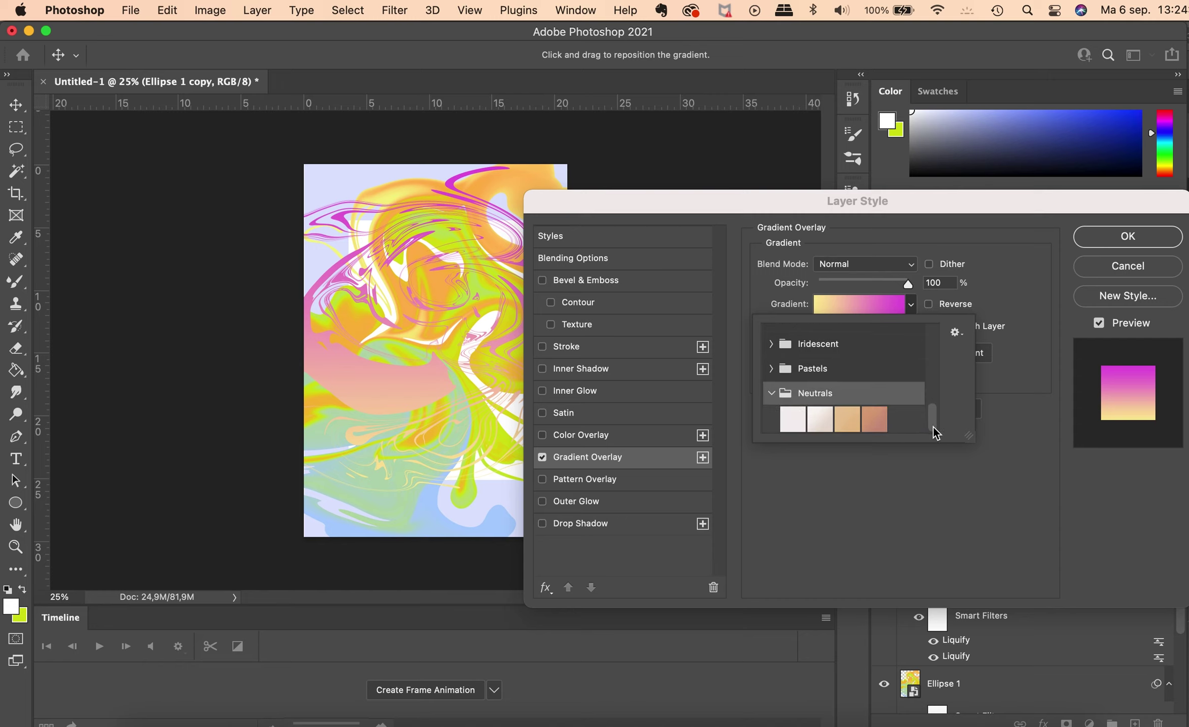
pyautogui.click(783, 399)
pyautogui.scroll(-2, 923, 412)
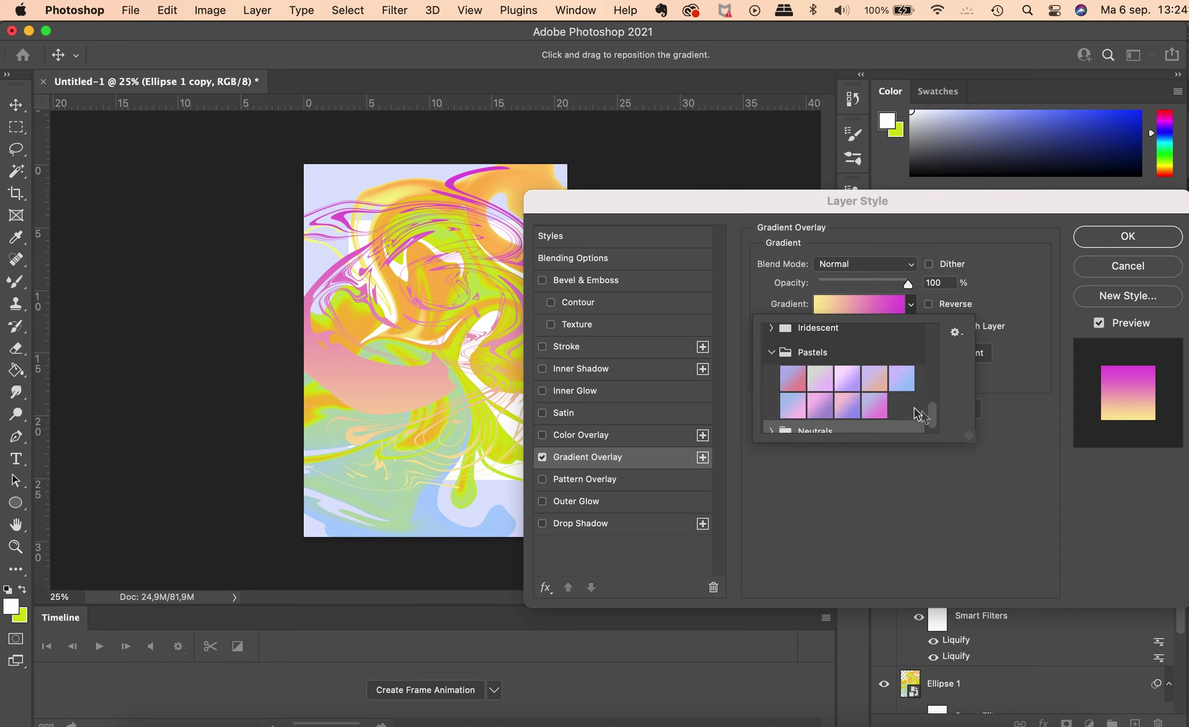
pyautogui.click(847, 388)
pyautogui.click(979, 376)
# Set the lavender overlay to Normal blend, 96% scale, trying Angle and Radial before Reflected style.
pyautogui.click(865, 264)
pyautogui.moveTo(873, 384)
pyautogui.mouseDown()
pyautogui.moveTo(891, 381)
pyautogui.moveTo(870, 383)
pyautogui.mouseUp()
pyautogui.click(853, 326)
pyautogui.click(860, 360)
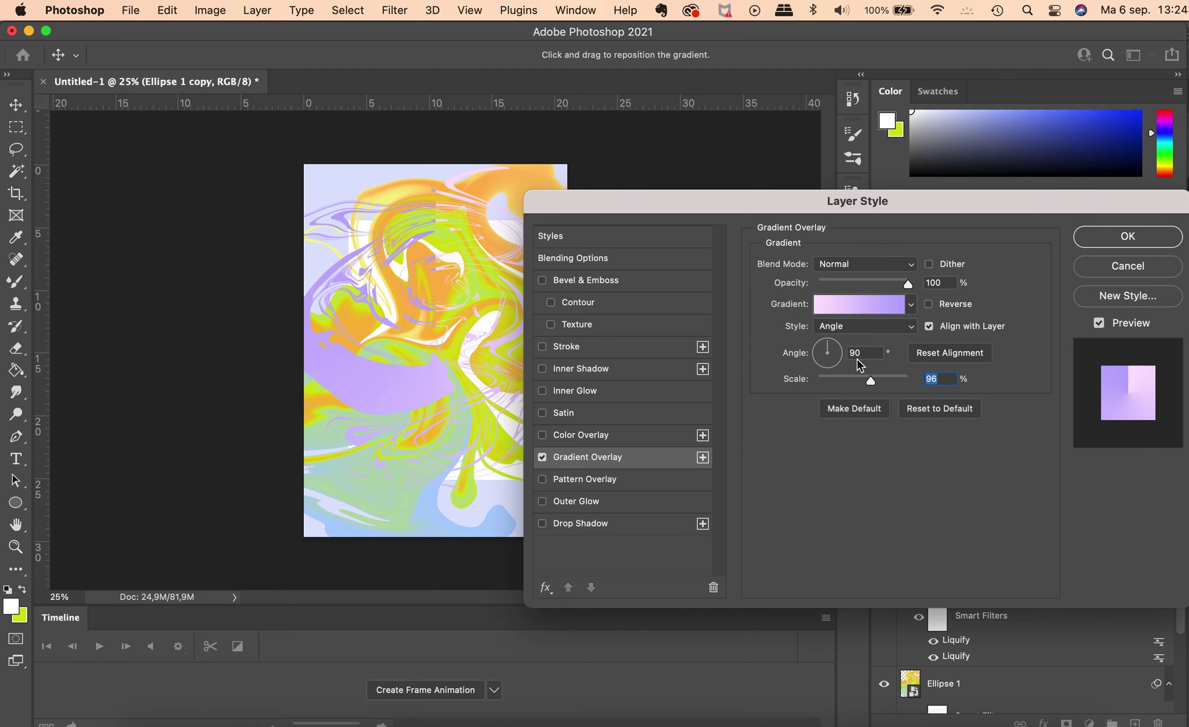
pyautogui.click(872, 333)
pyautogui.click(877, 309)
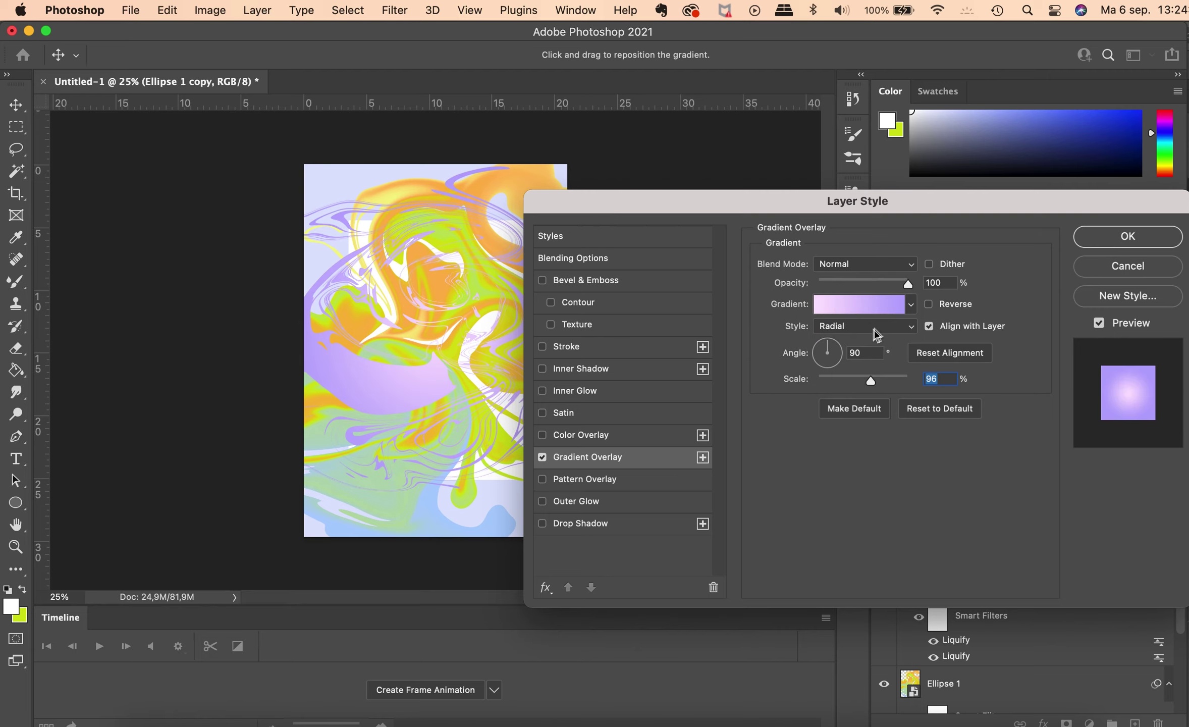
pyautogui.click(908, 327)
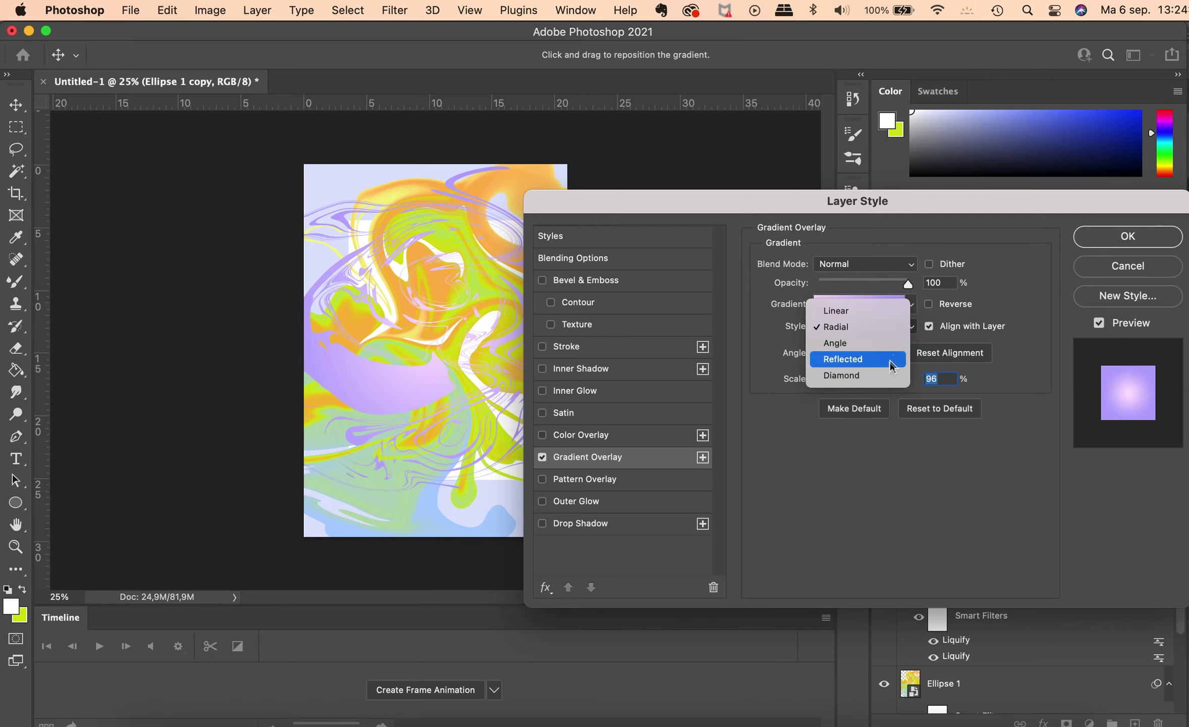
pyautogui.click(889, 360)
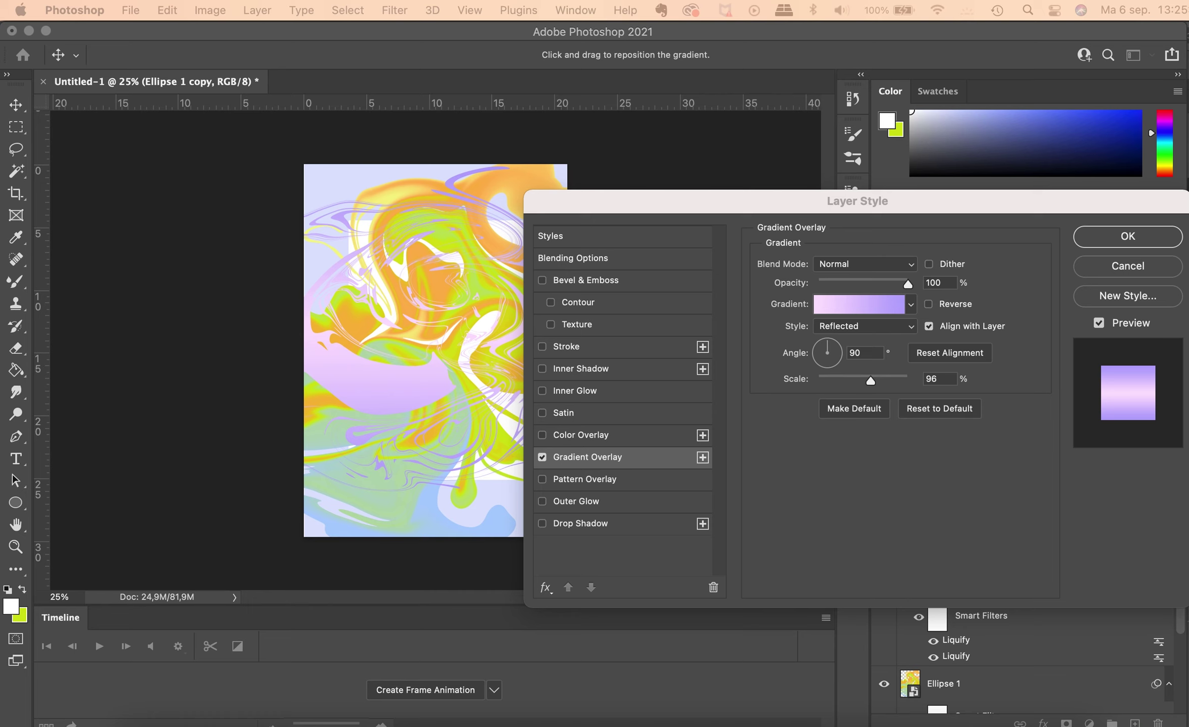
pyautogui.click(629, 283)
# Give the bevel size 152 px, soften 11, depth 105%, angle 95° and altitude 42°.
pyautogui.moveTo(856, 303)
pyautogui.mouseDown()
pyautogui.moveTo(843, 305)
pyautogui.moveTo(865, 336)
pyautogui.moveTo(849, 337)
pyautogui.moveTo(889, 338)
pyautogui.mouseUp()
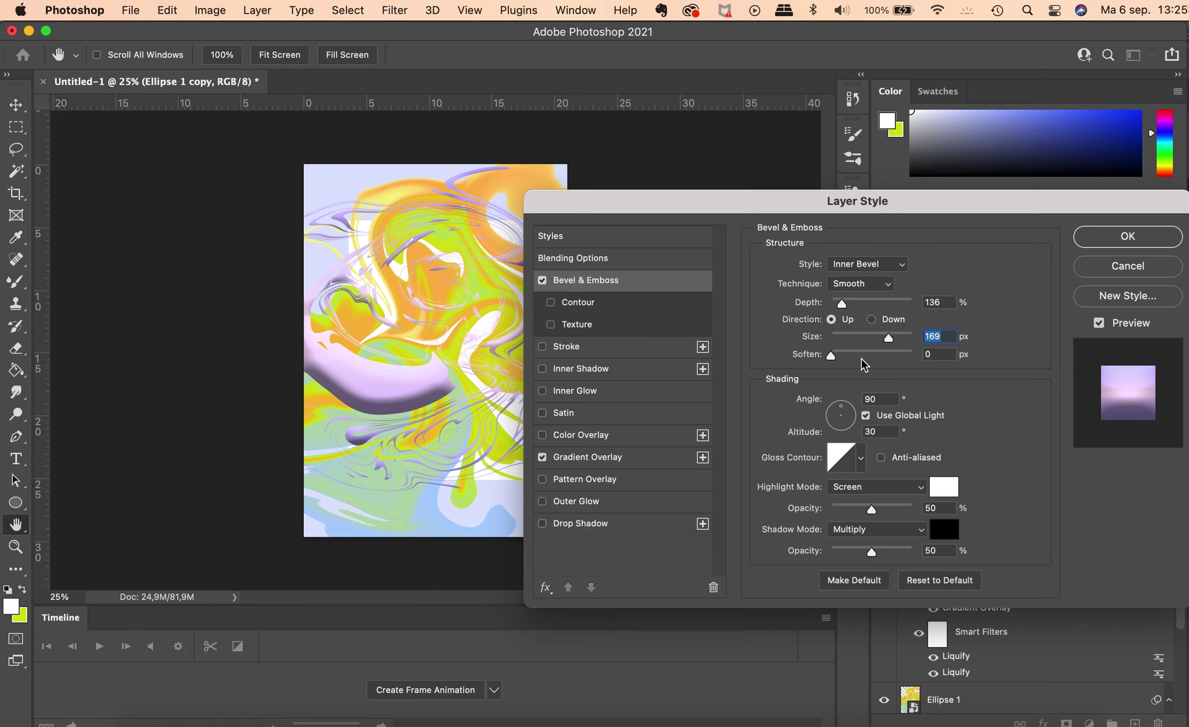
pyautogui.moveTo(866, 355)
pyautogui.mouseDown()
pyautogui.moveTo(884, 356)
pyautogui.moveTo(853, 336)
pyautogui.moveTo(878, 345)
pyautogui.mouseUp()
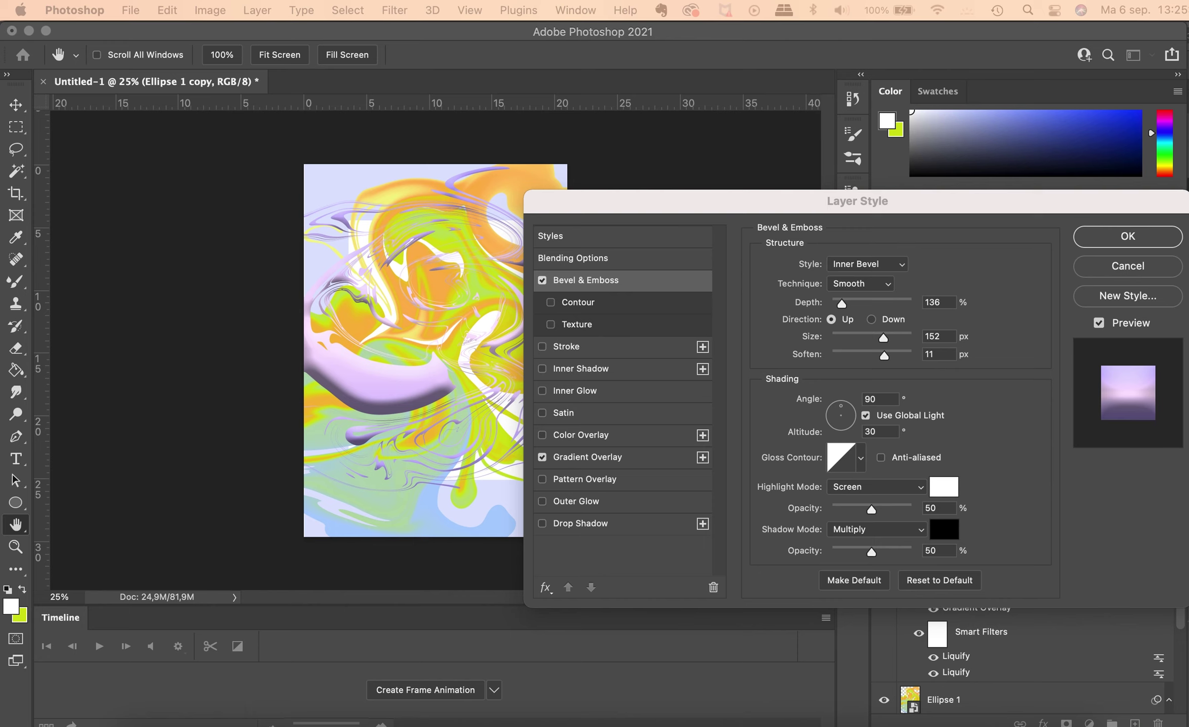
pyautogui.moveTo(691, 214); pyautogui.dragTo(691, 213)
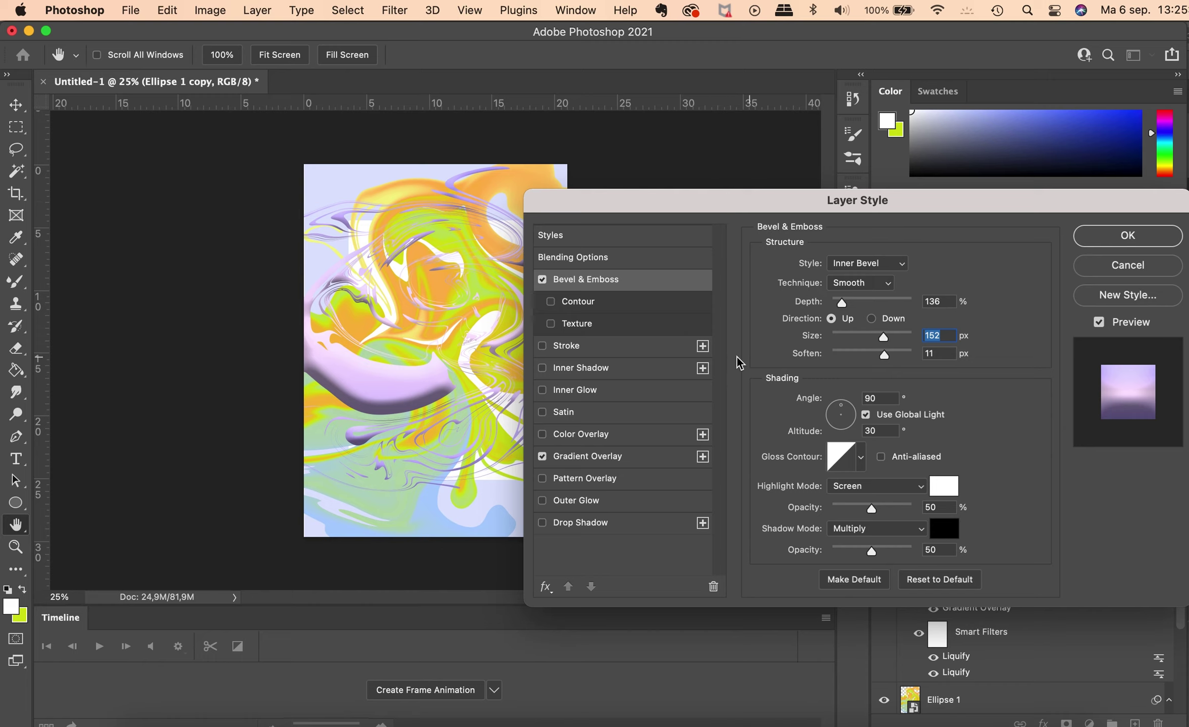
pyautogui.moveTo(841, 302)
pyautogui.mouseDown()
pyautogui.moveTo(863, 303)
pyautogui.moveTo(838, 303)
pyautogui.moveTo(840, 324)
pyautogui.mouseUp()
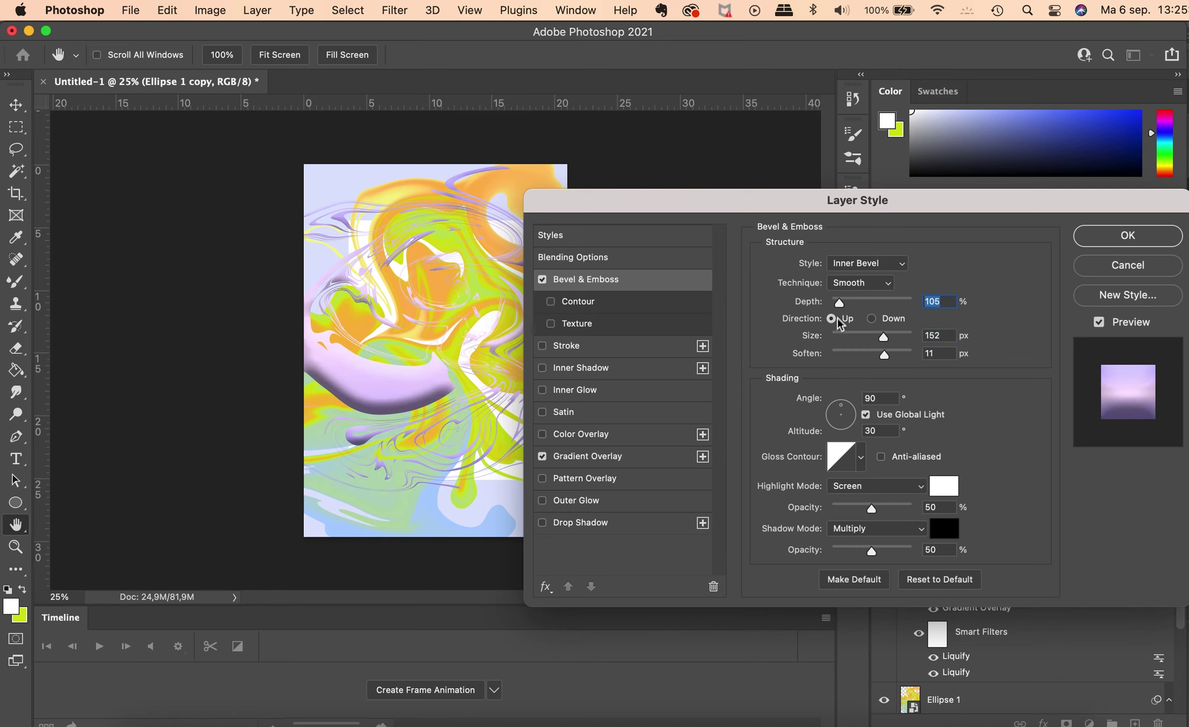
pyautogui.moveTo(852, 420); pyautogui.dragTo(840, 414)
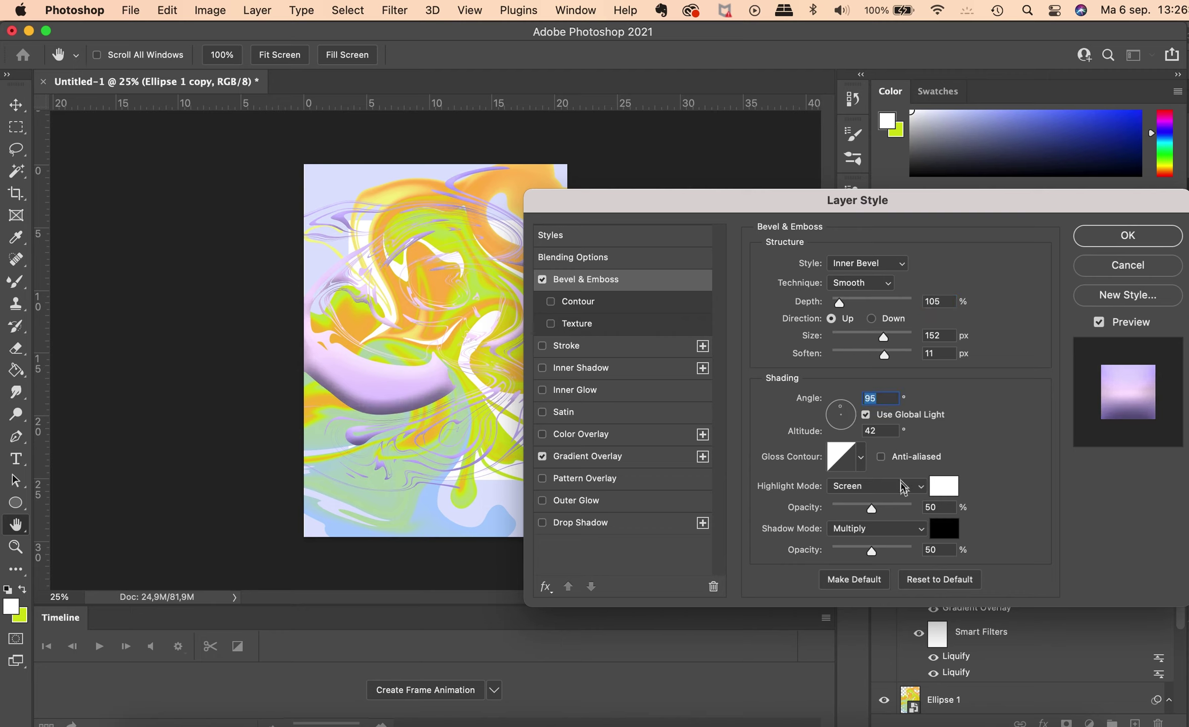
# Make the bevel shadow colour grey #5d5c5c and apply the layer styles.
pyautogui.click(945, 528)
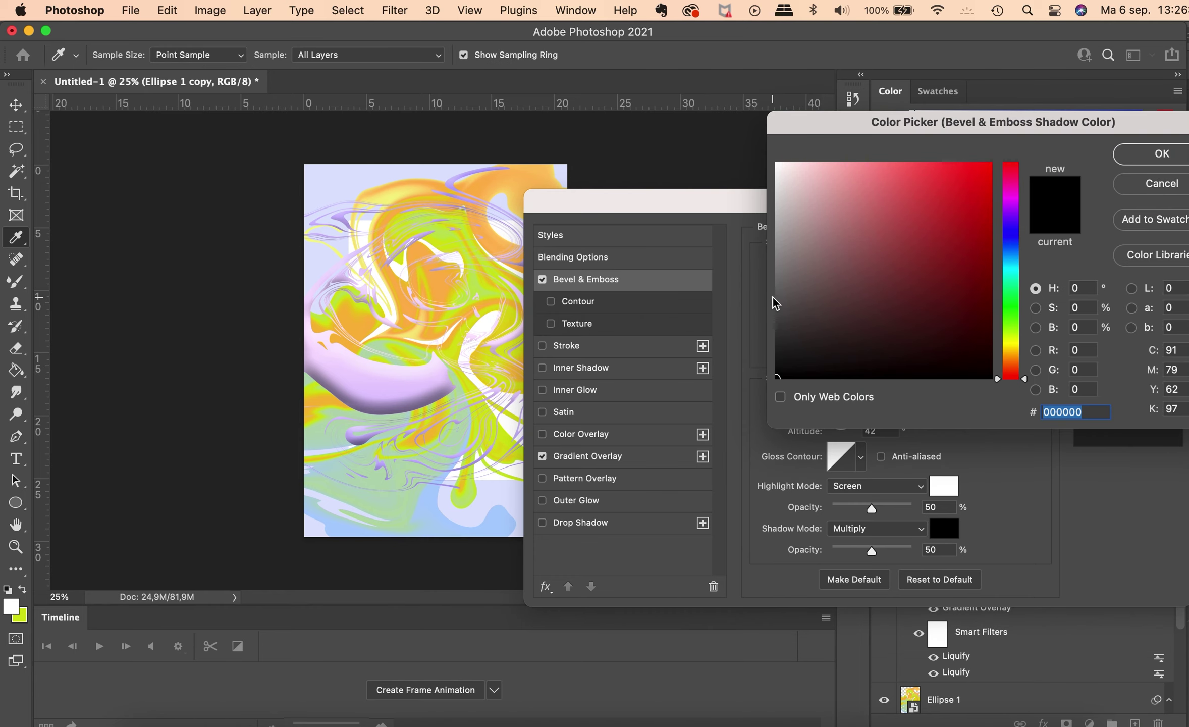
pyautogui.moveTo(788, 303); pyautogui.dragTo(779, 299)
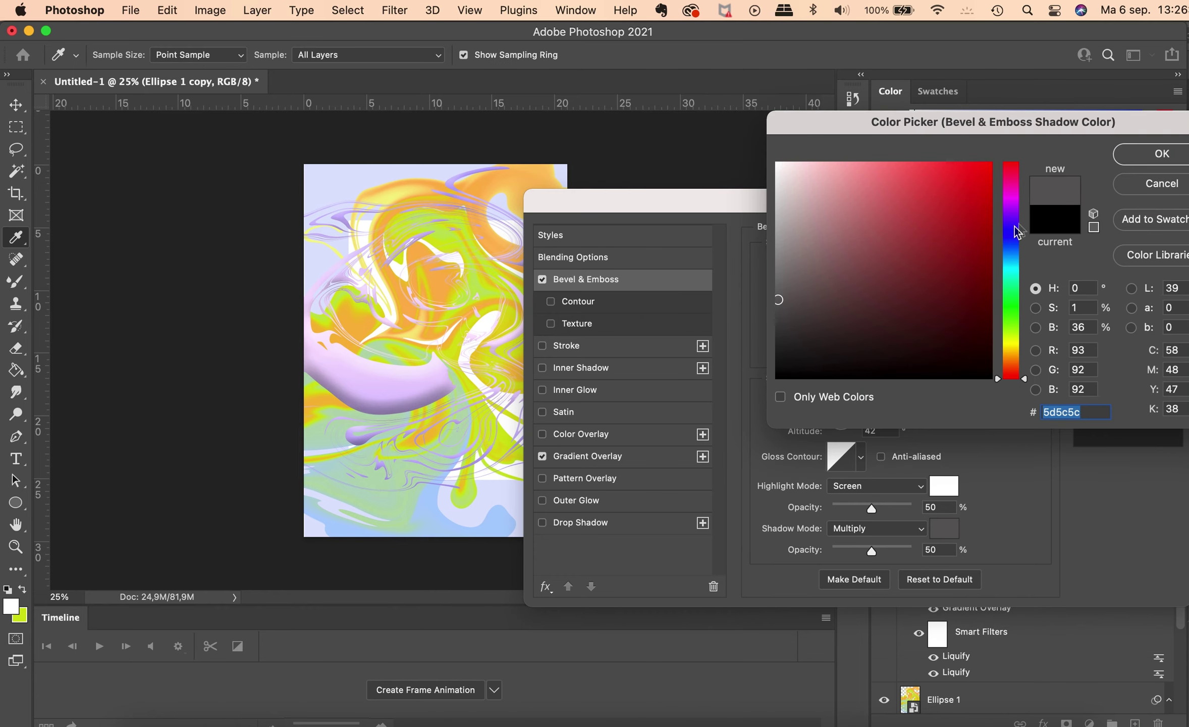
pyautogui.click(1161, 156)
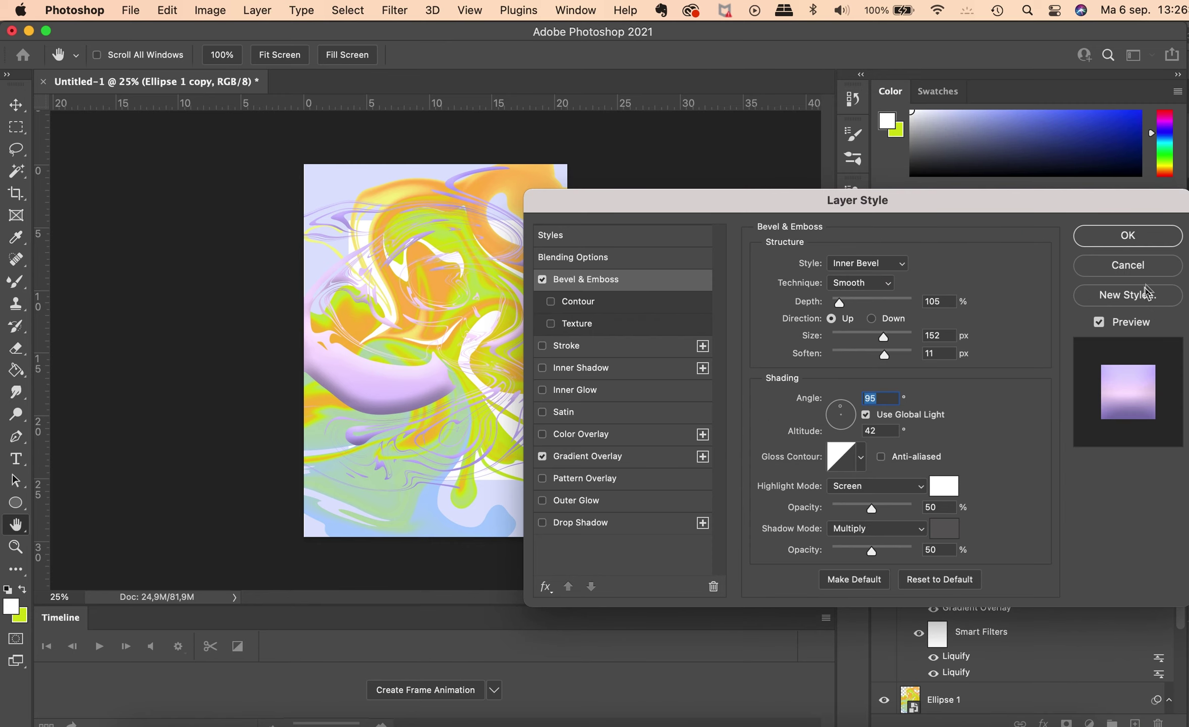
pyautogui.click(1139, 244)
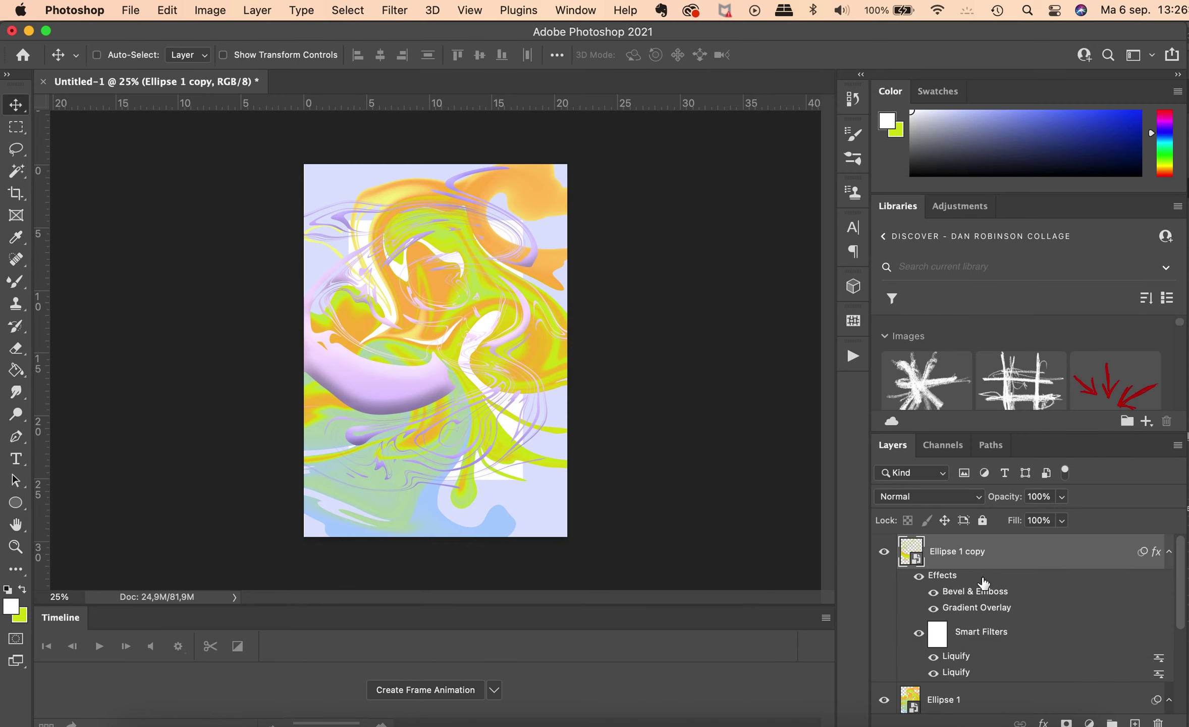
pyautogui.scroll(-3, 984, 590)
pyautogui.click(947, 633)
# Add a Bevel & Emboss at 168% depth to the Ellipse 1 layer.
pyautogui.click(1043, 723)
pyautogui.click(1110, 544)
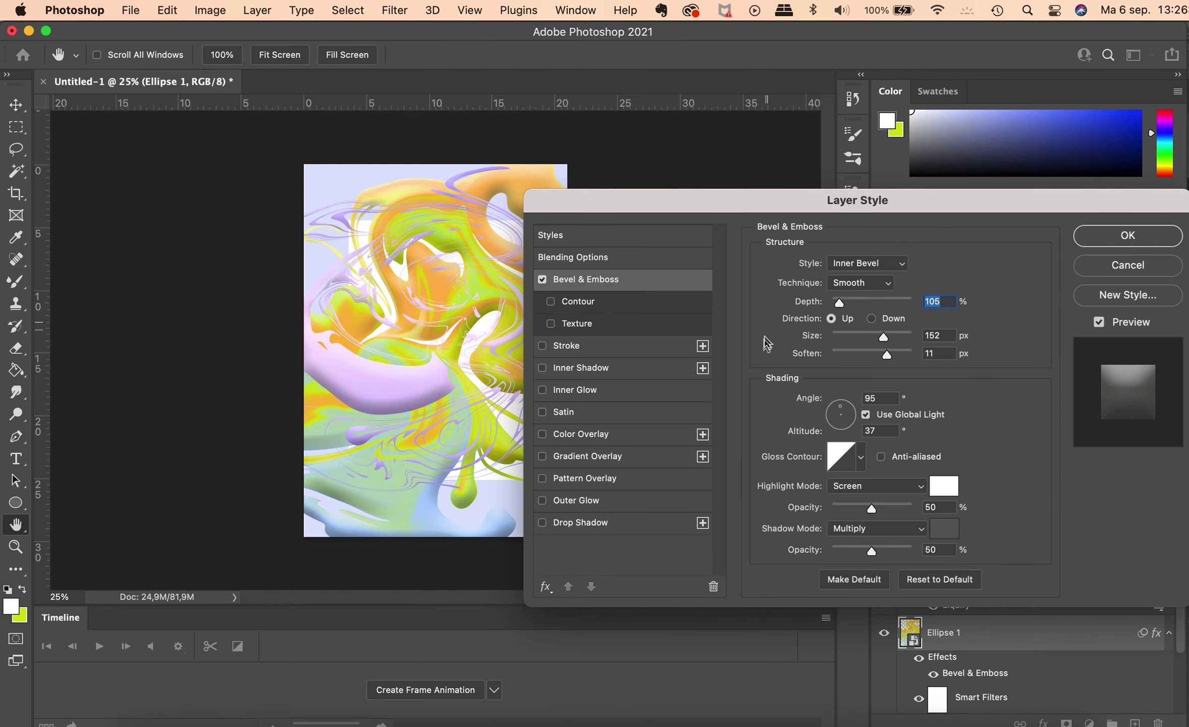
pyautogui.moveTo(919, 204); pyautogui.dragTo(895, 179)
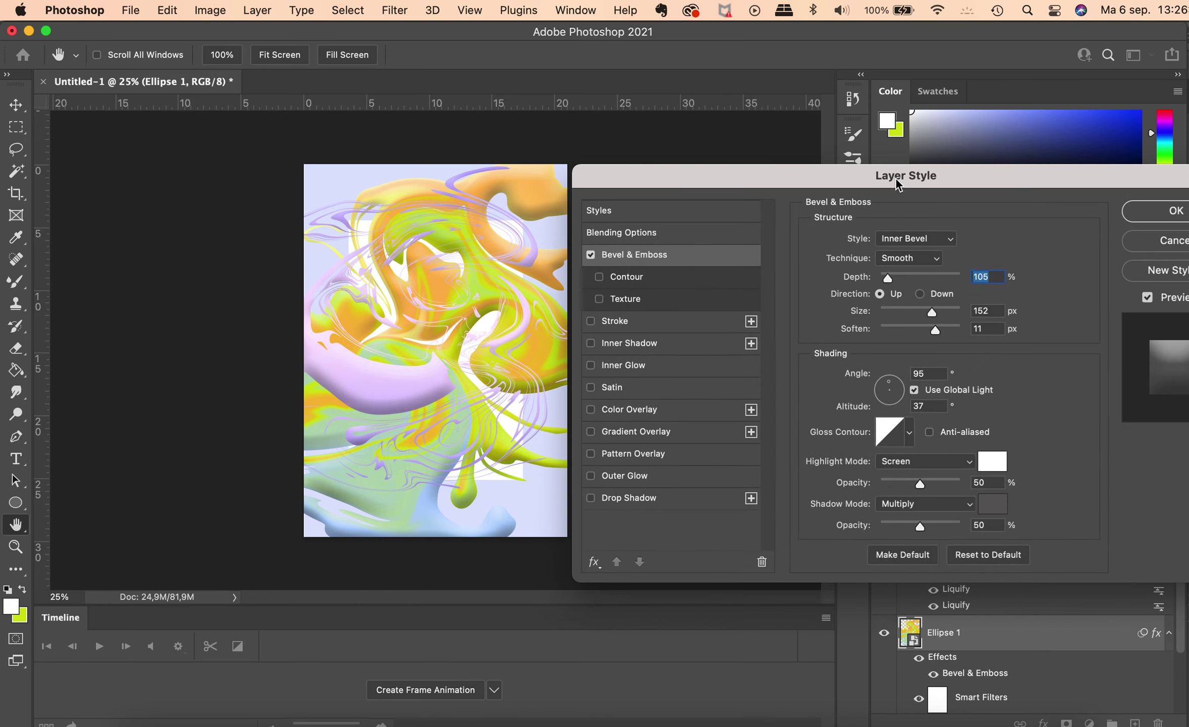
pyautogui.moveTo(891, 278); pyautogui.dragTo(893, 278)
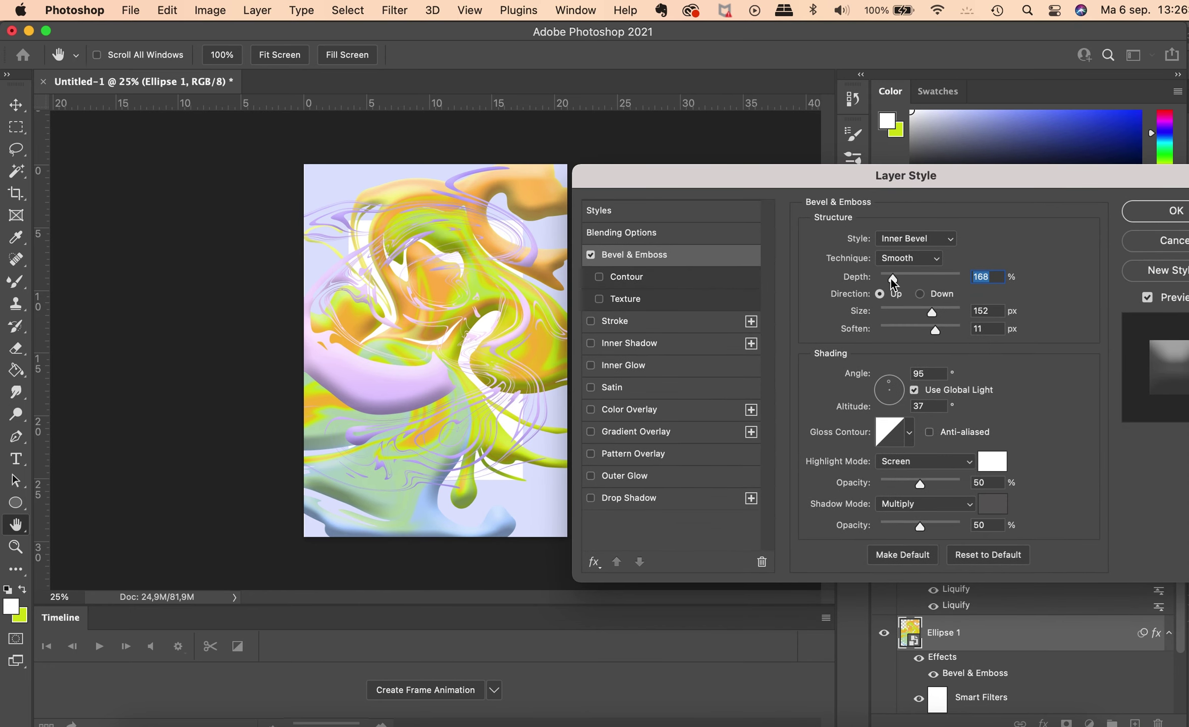
pyautogui.click(1170, 212)
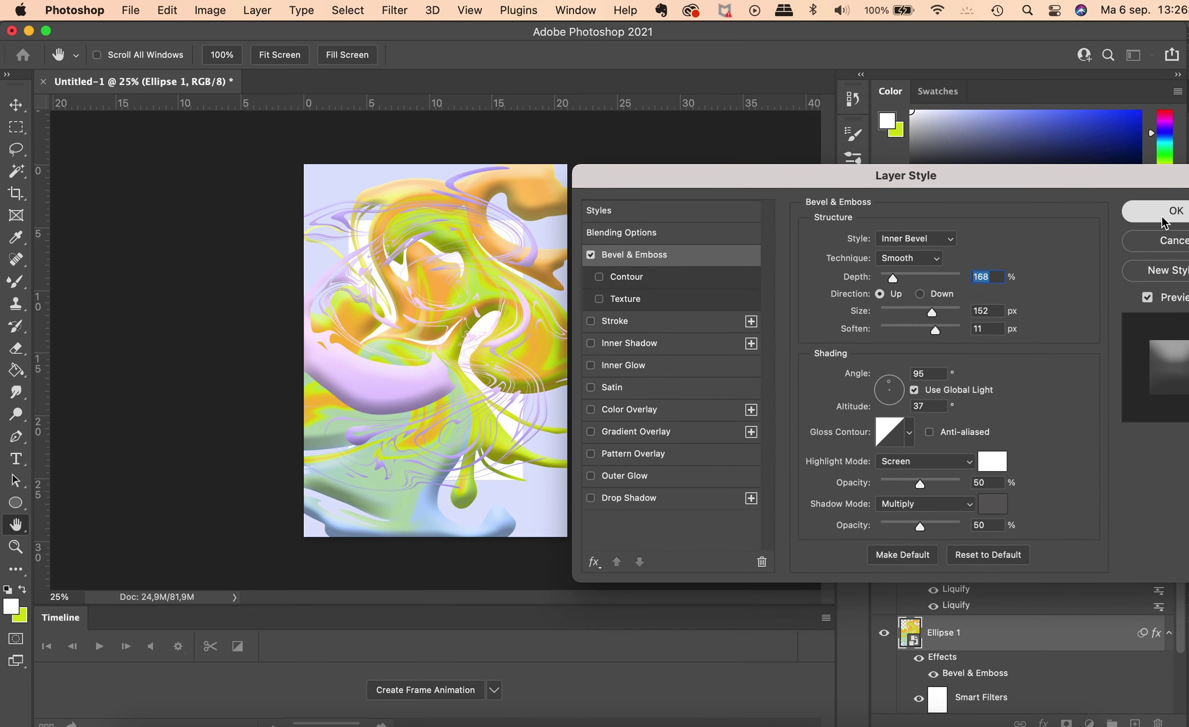
# Open the Ellipse 1 smart object contents, close them, and reselect Ellipse 1 copy.
pyautogui.scroll(2, 1034, 584)
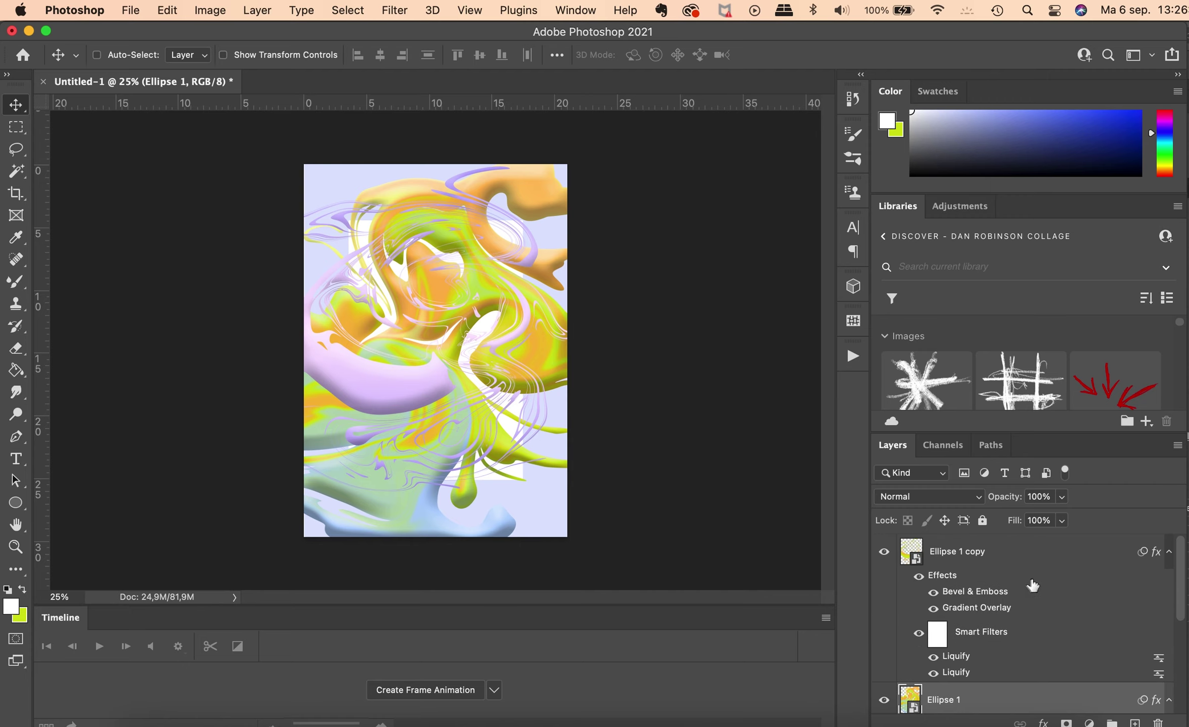
pyautogui.scroll(-3, 1022, 583)
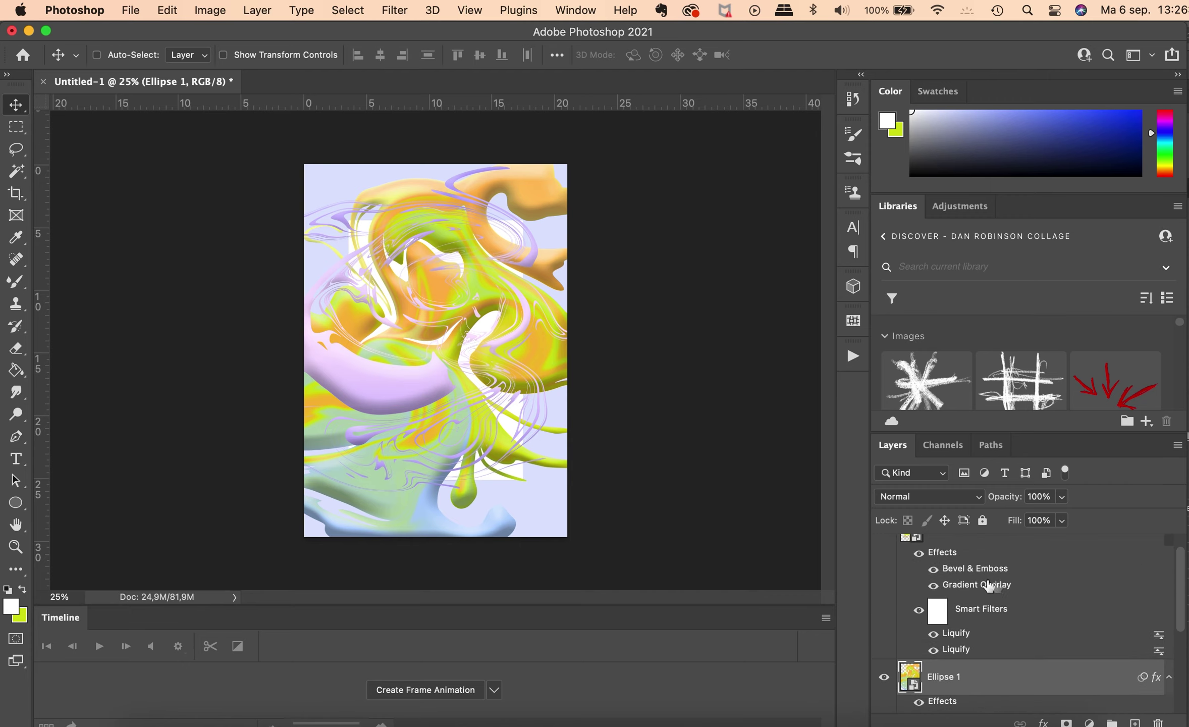
pyautogui.press('super+j')
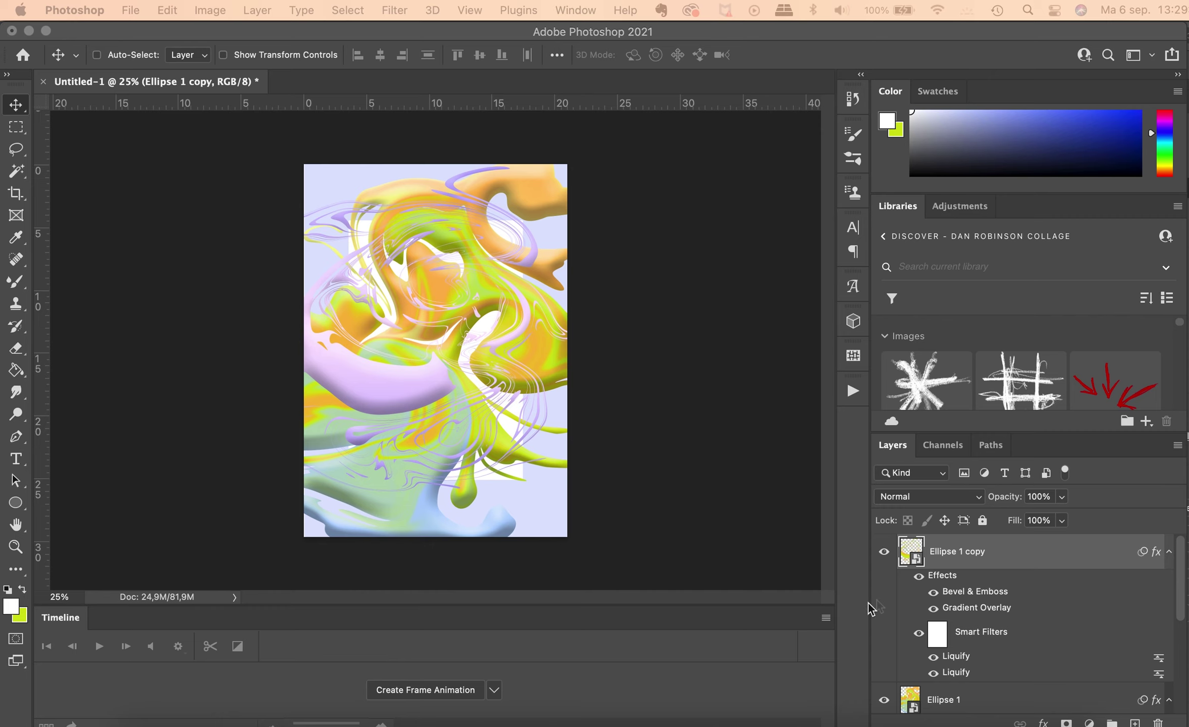
pyautogui.click(886, 632)
pyautogui.scroll(-4, 965, 637)
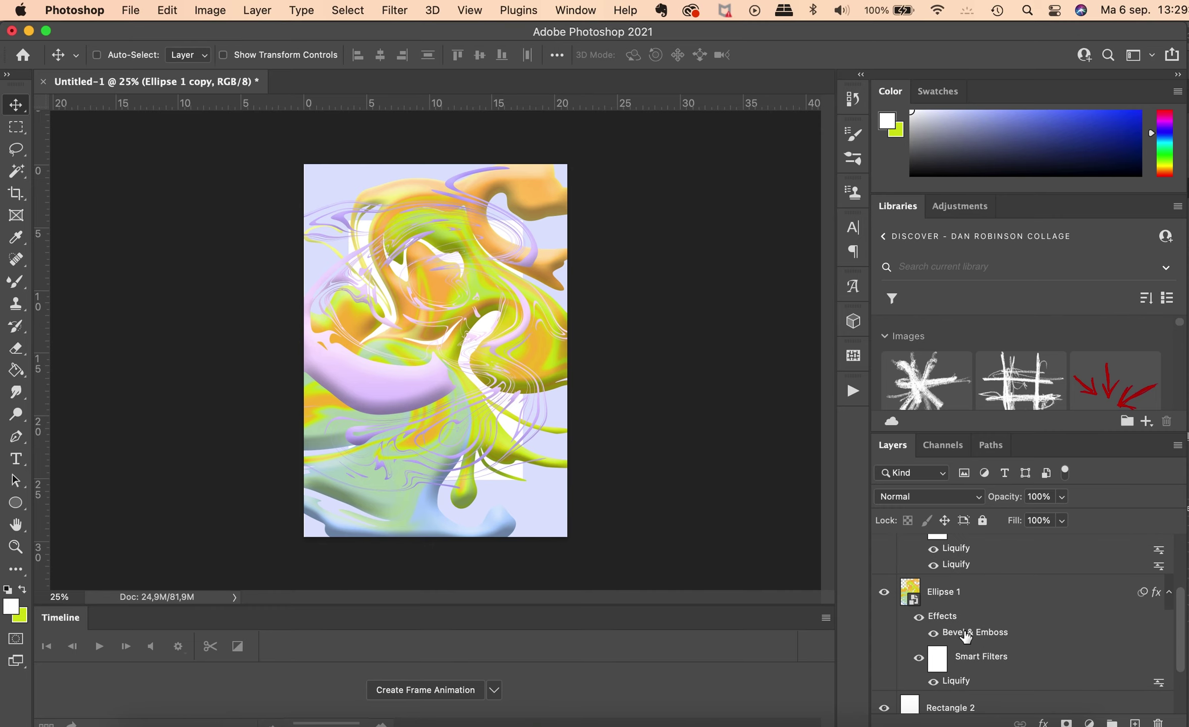
pyautogui.click(961, 599)
pyautogui.doubleClick(920, 597)
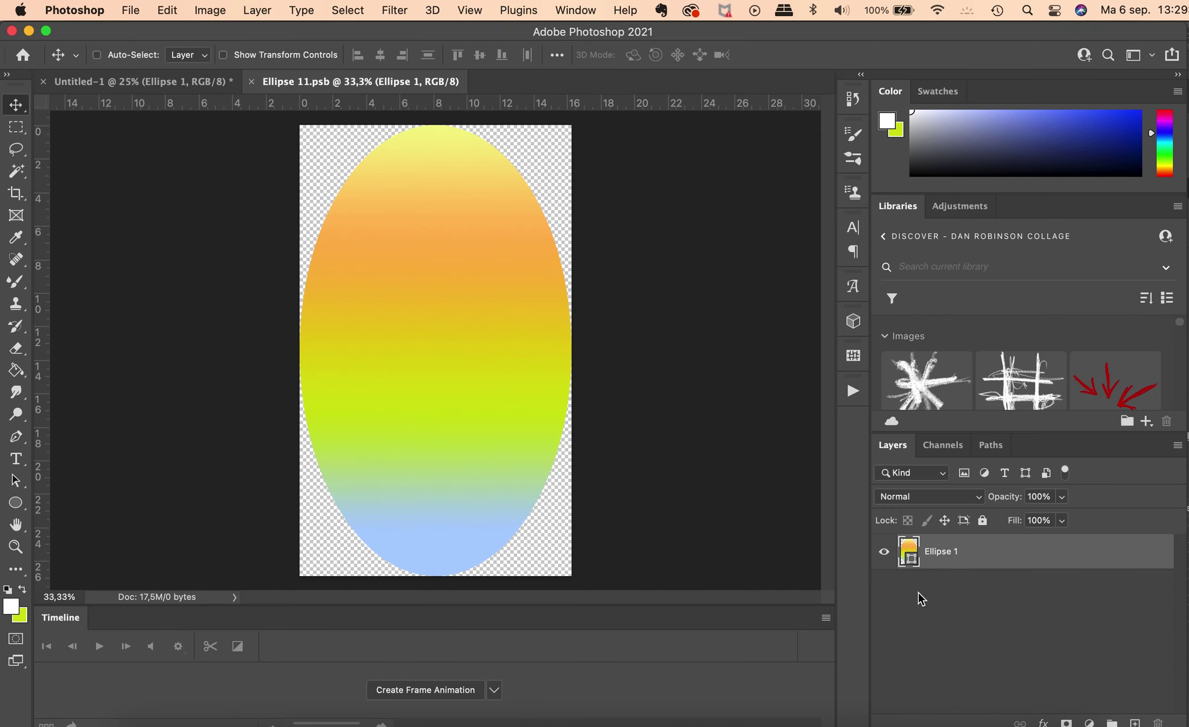
pyautogui.press('super+w')
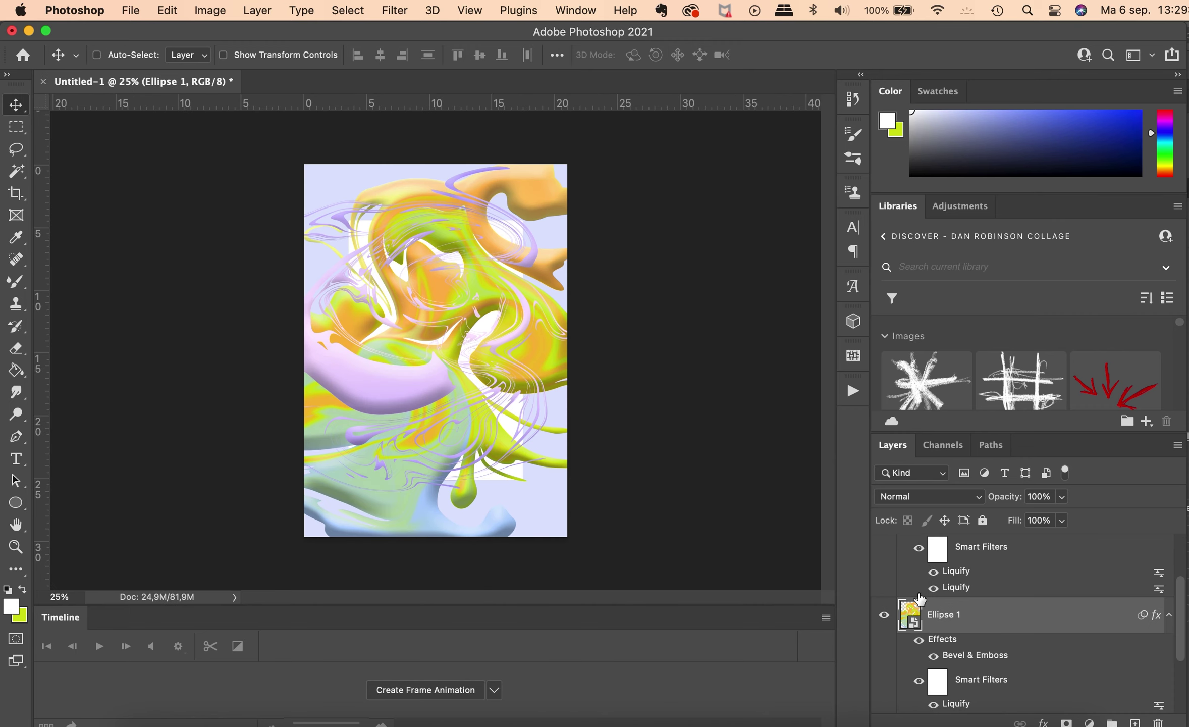
pyautogui.scroll(3, 969, 589)
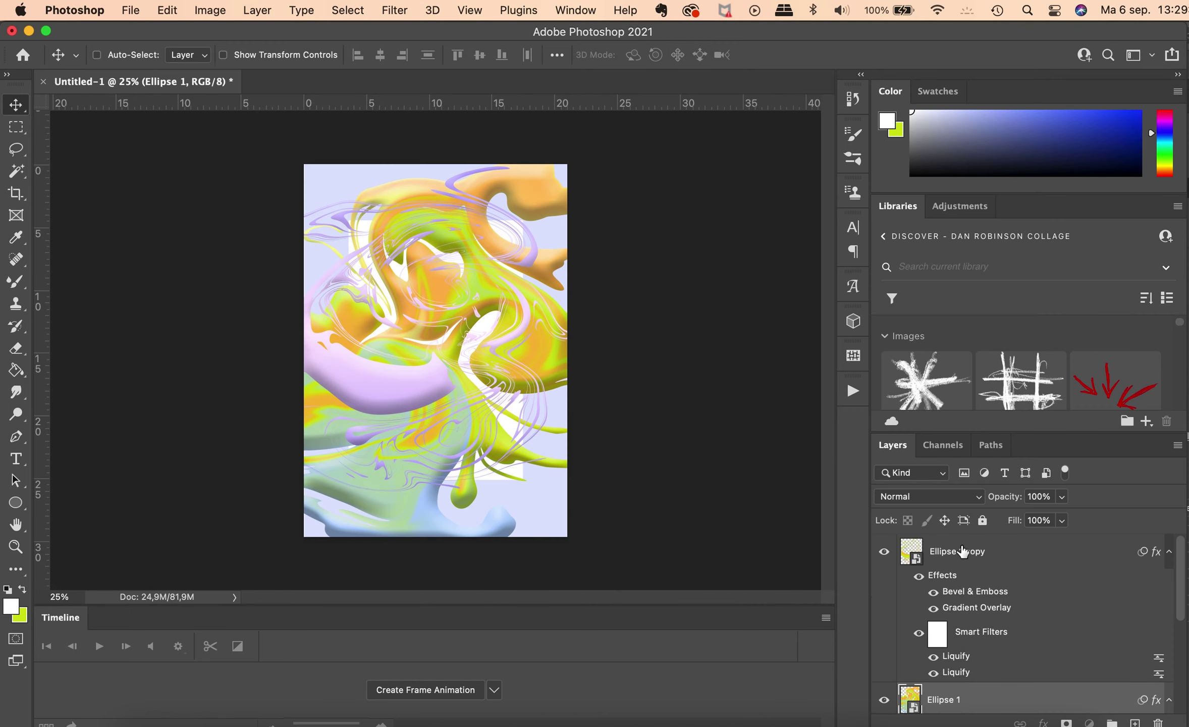
pyautogui.click(962, 551)
# Create a text layer containing just the letter G.
pyautogui.press('t')
pyautogui.moveTo(363, 308); pyautogui.dragTo(530, 384)
pyautogui.write('Groo')
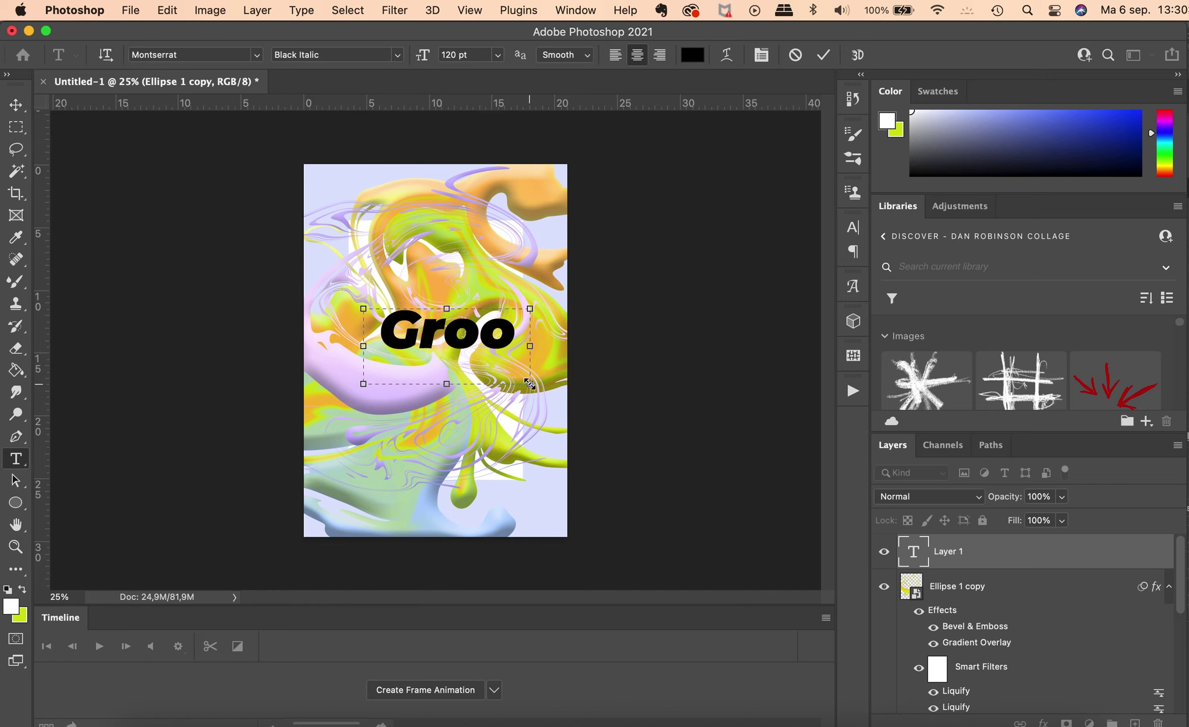
pyautogui.press('BackSpace')
pyautogui.press('BackSpace')
pyautogui.press('BackSpace')
pyautogui.press('Escape')
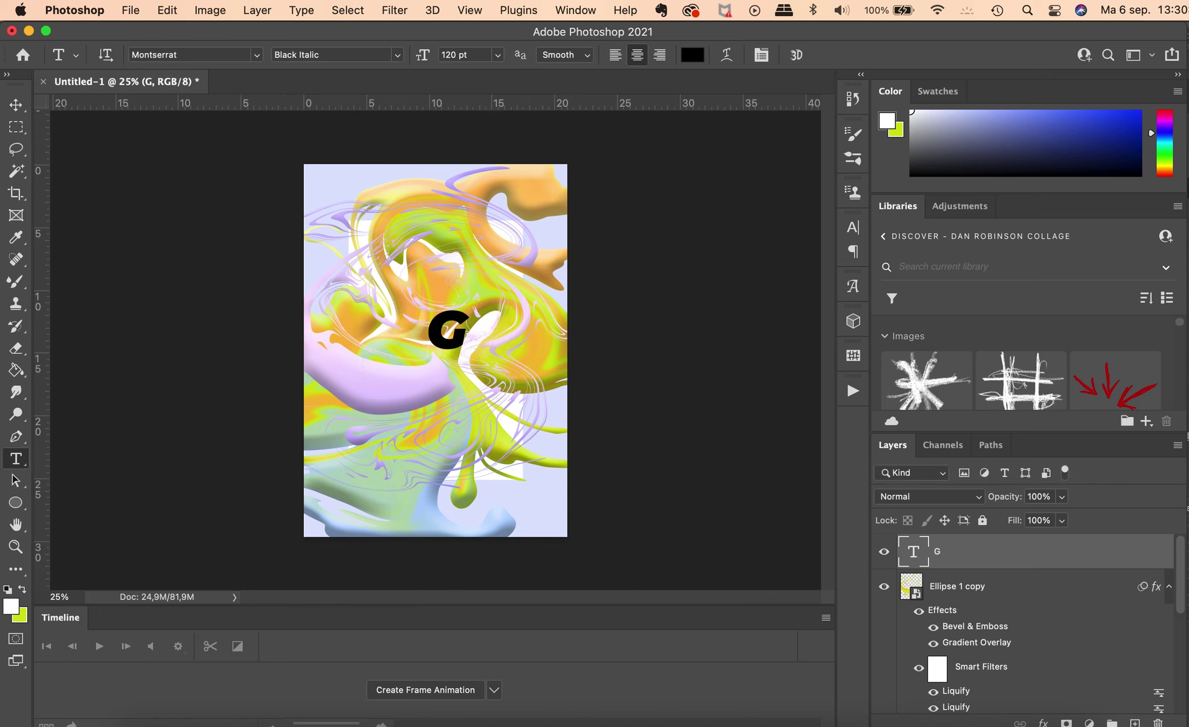
# Enlarge the G to about 142%, move it top-left, and stack it below Ellipse 1 copy.
pyautogui.press('v')
pyautogui.hotkey('ctrl', 't')
pyautogui.moveTo(606, 417); pyautogui.dragTo(587, 398)
pyautogui.moveTo(478, 356); pyautogui.dragTo(362, 216)
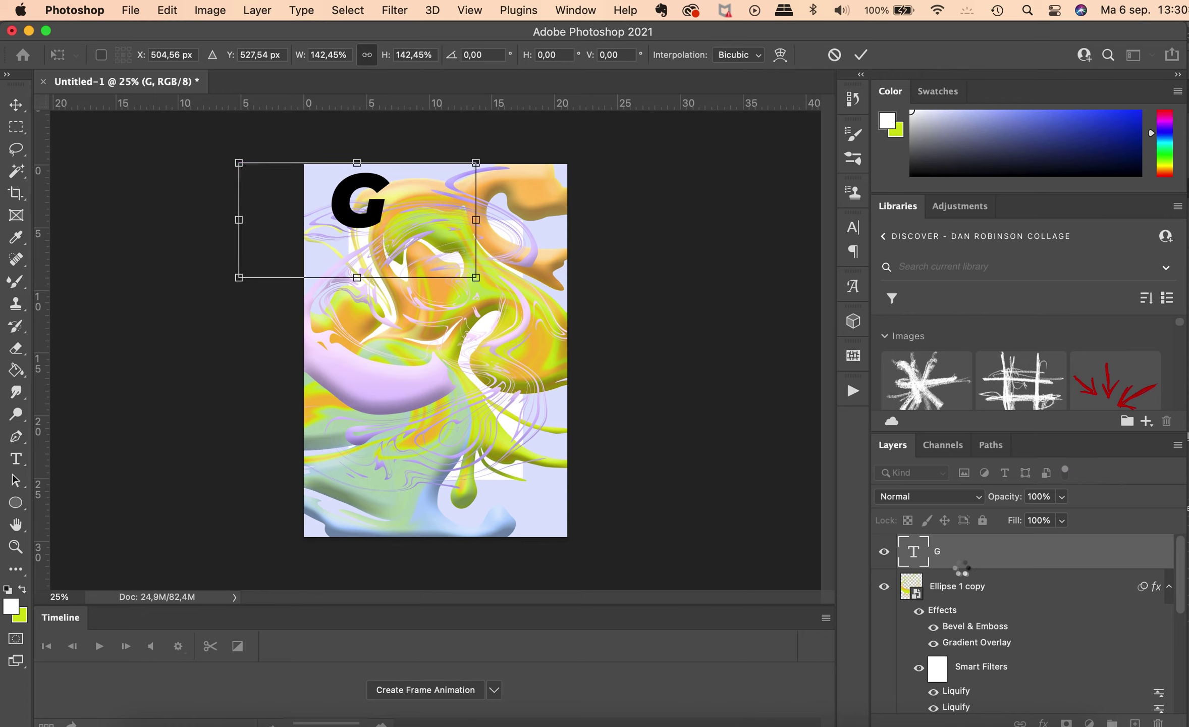
pyautogui.moveTo(963, 560); pyautogui.dragTo(969, 567)
# Duplicate the G layer and move the copy right and down onto the swirls.
pyautogui.press('super+j')
pyautogui.press('super+t')
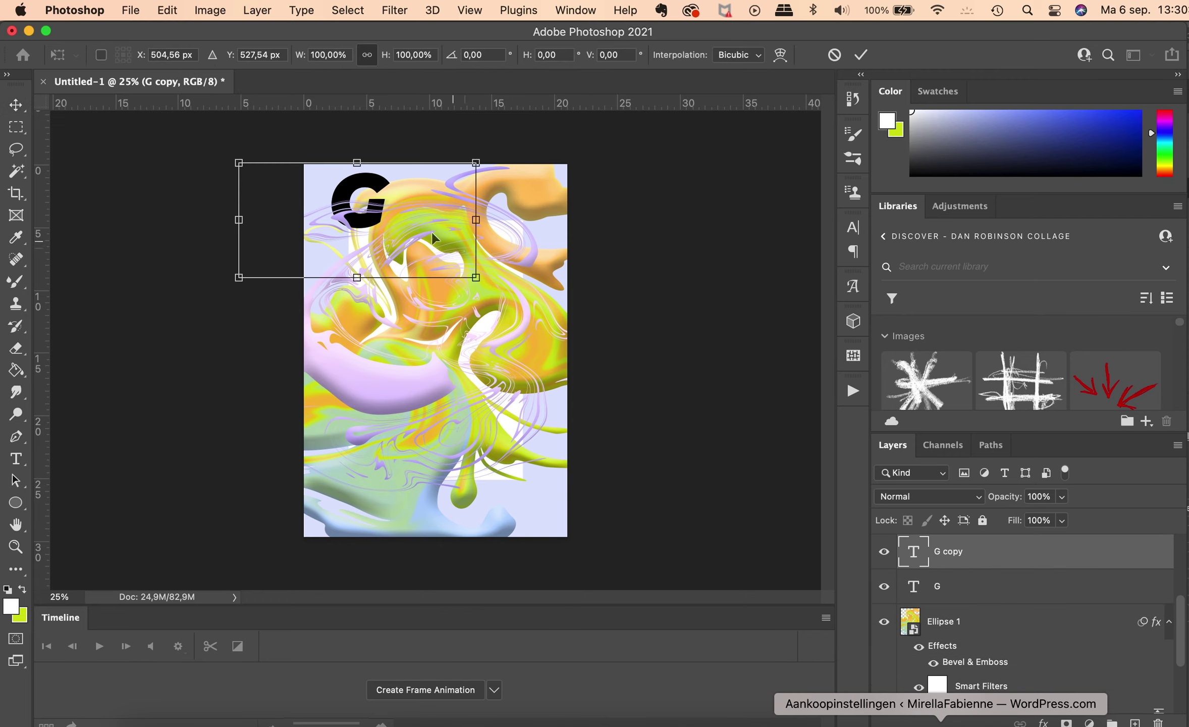
pyautogui.moveTo(370, 216); pyautogui.dragTo(517, 256)
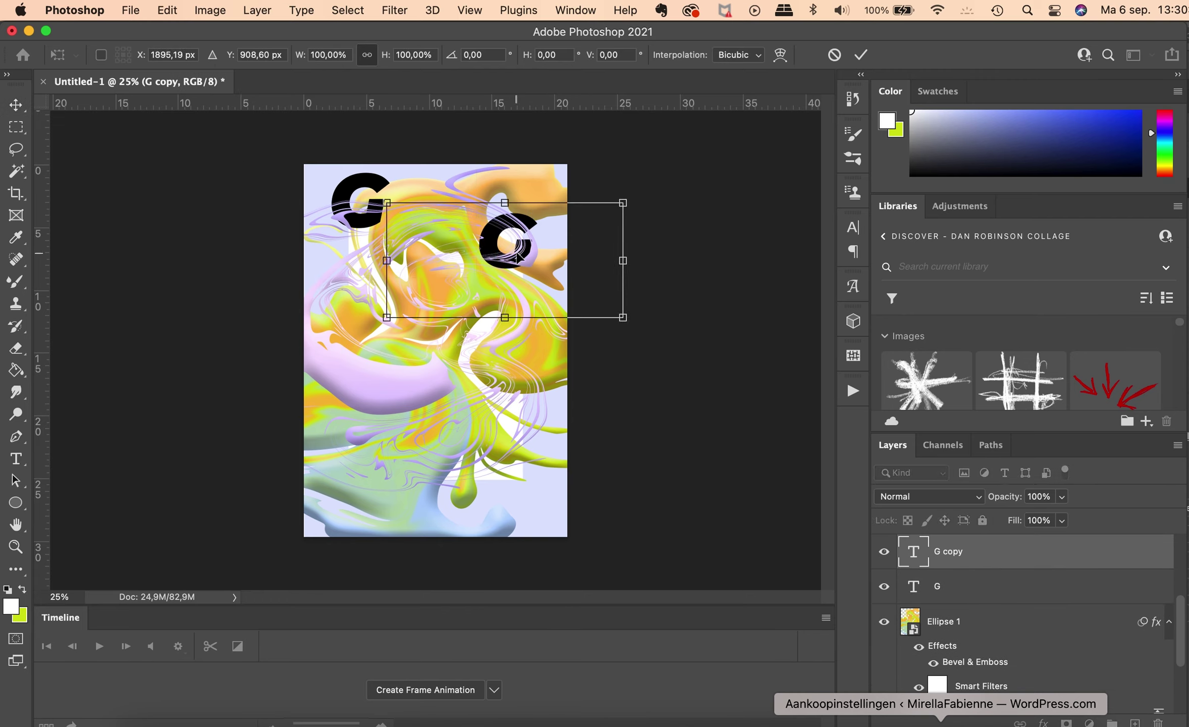
pyautogui.press('Return')
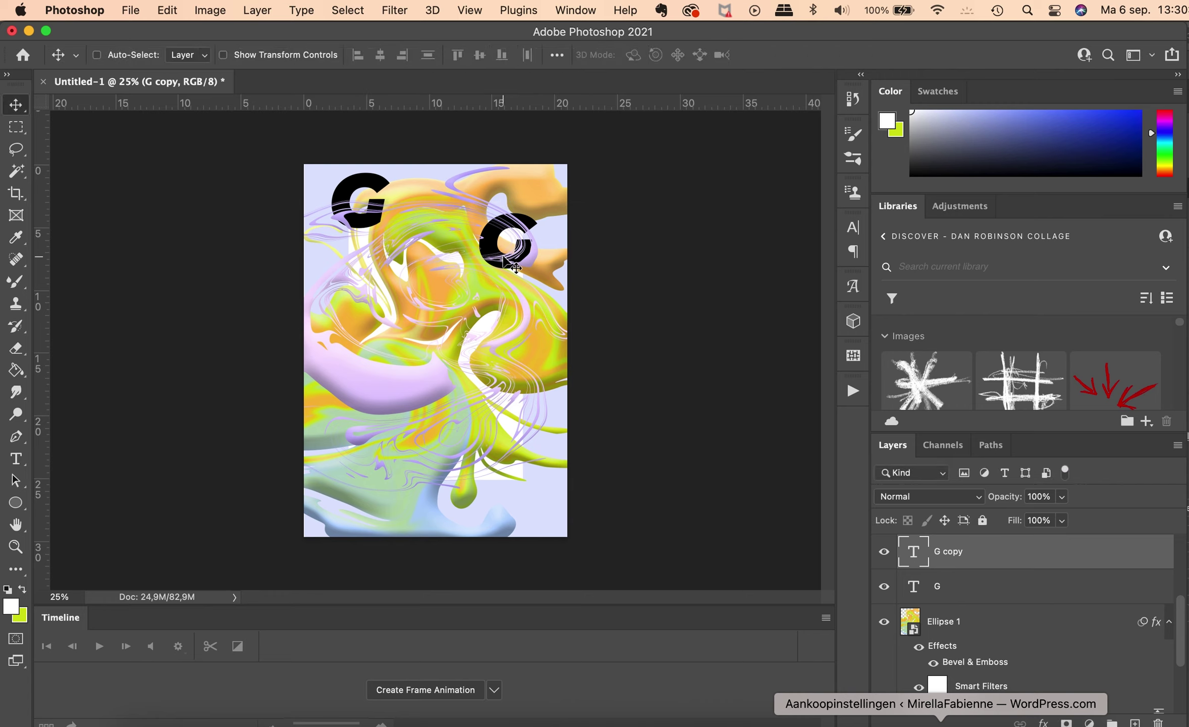
# Retype the G copy letter as a capital R.
pyautogui.press('t')
pyautogui.click(515, 246)
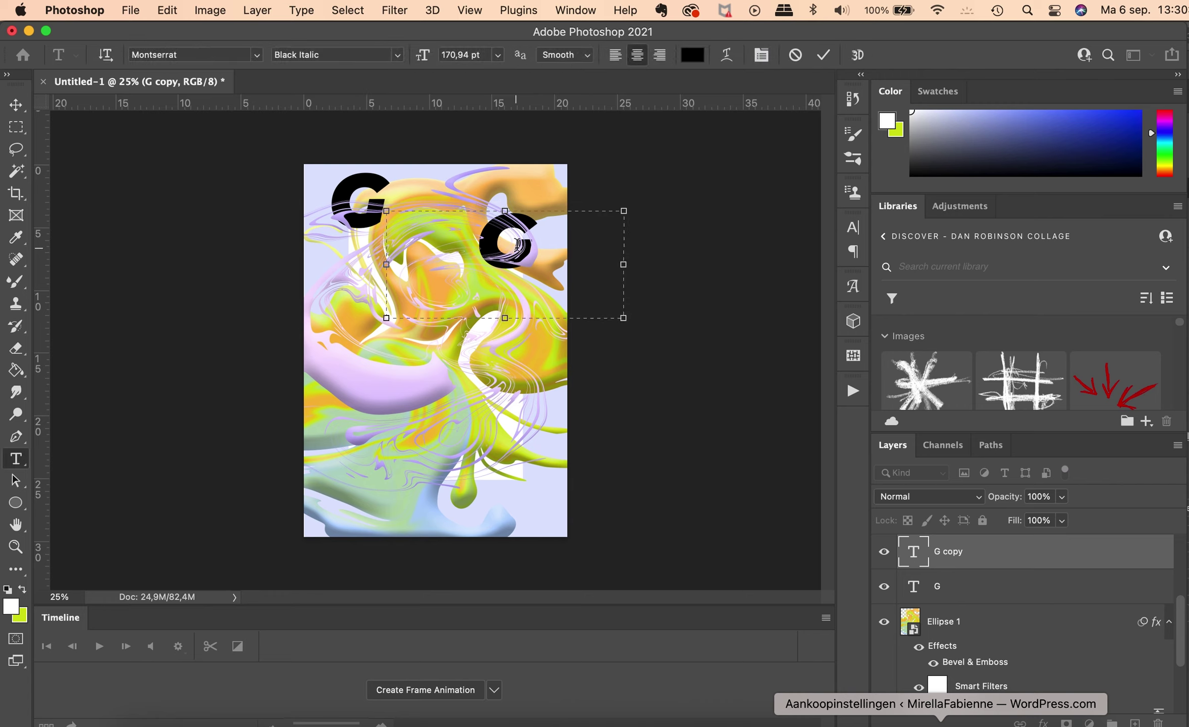
pyautogui.doubleClick(526, 242)
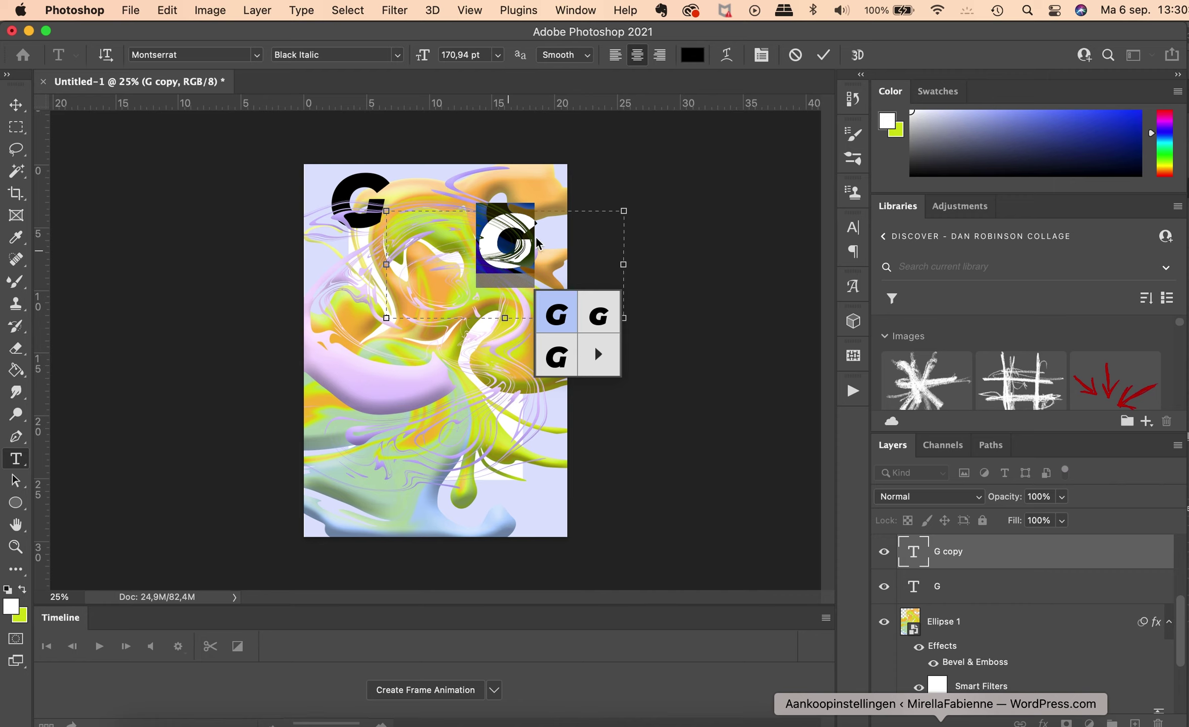
pyautogui.write('r')
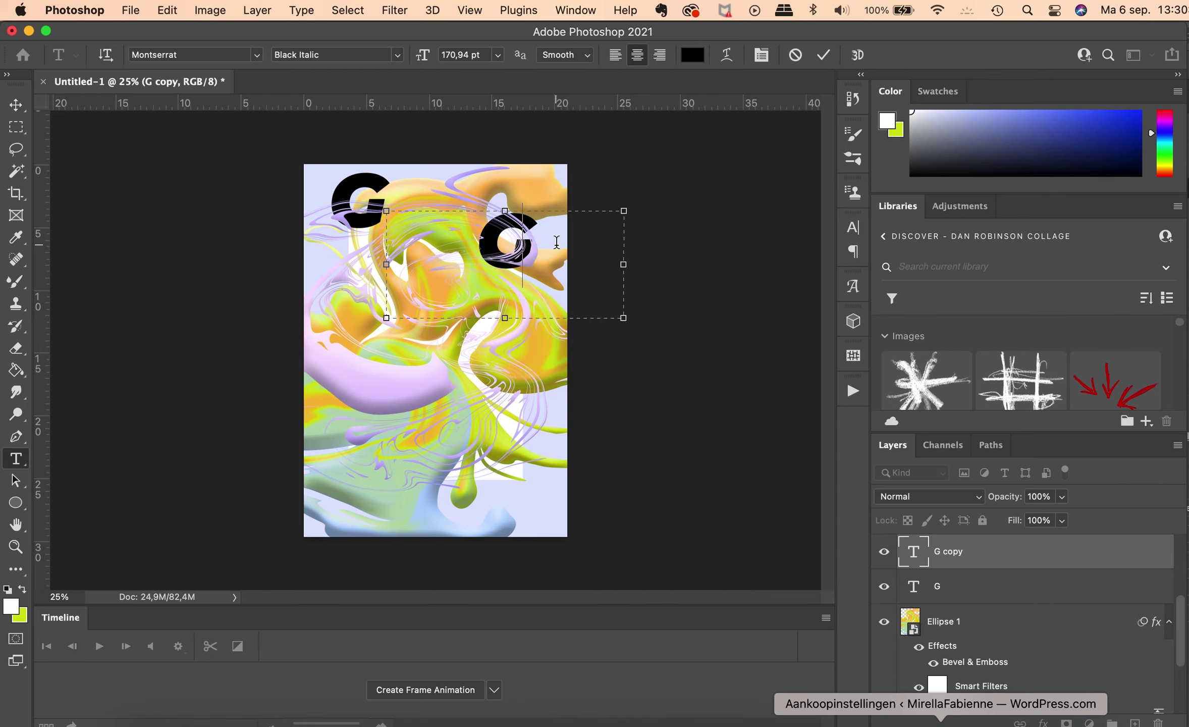
pyautogui.press('BackSpace')
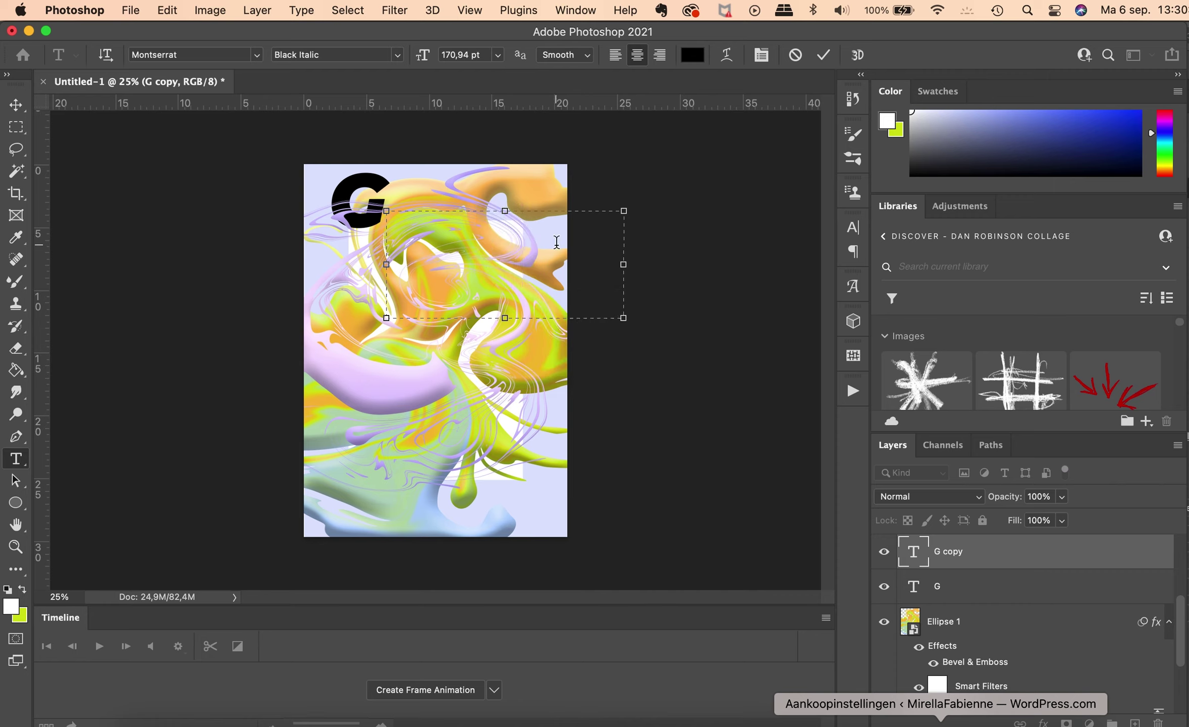
pyautogui.write('R')
pyautogui.press('Escape')
# Stack Ellipse 1 above the R and G letter layers.
pyautogui.press('v')
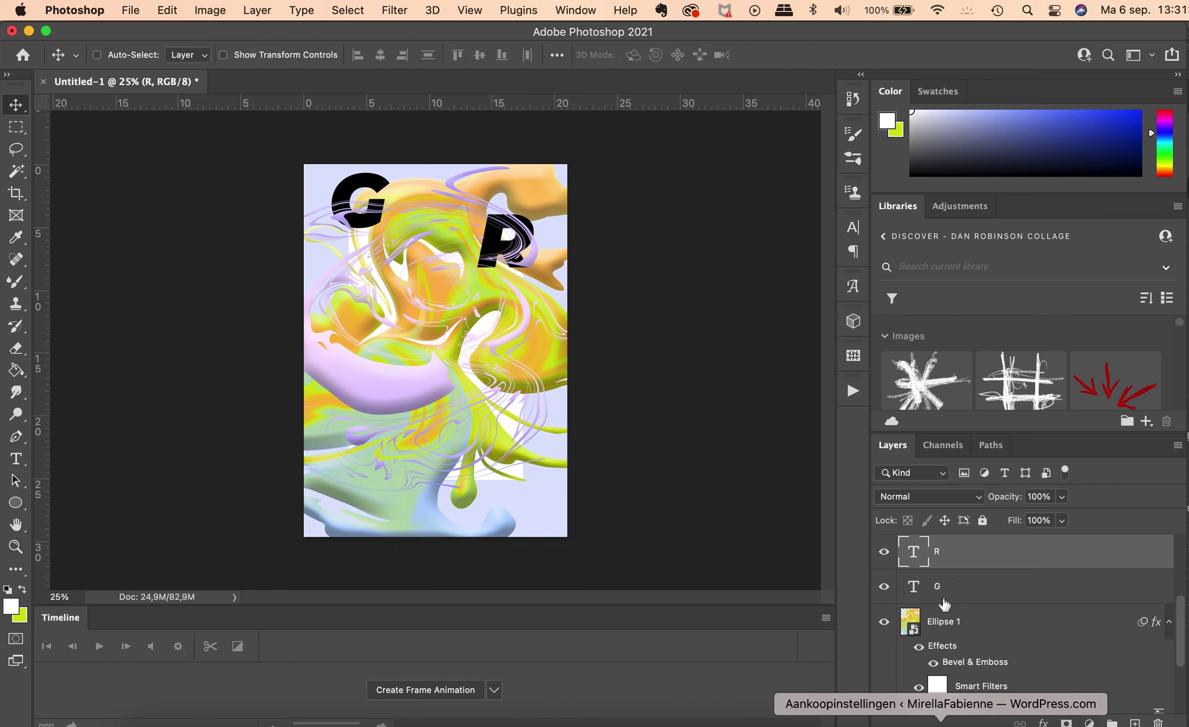
pyautogui.moveTo(931, 626); pyautogui.dragTo(937, 537)
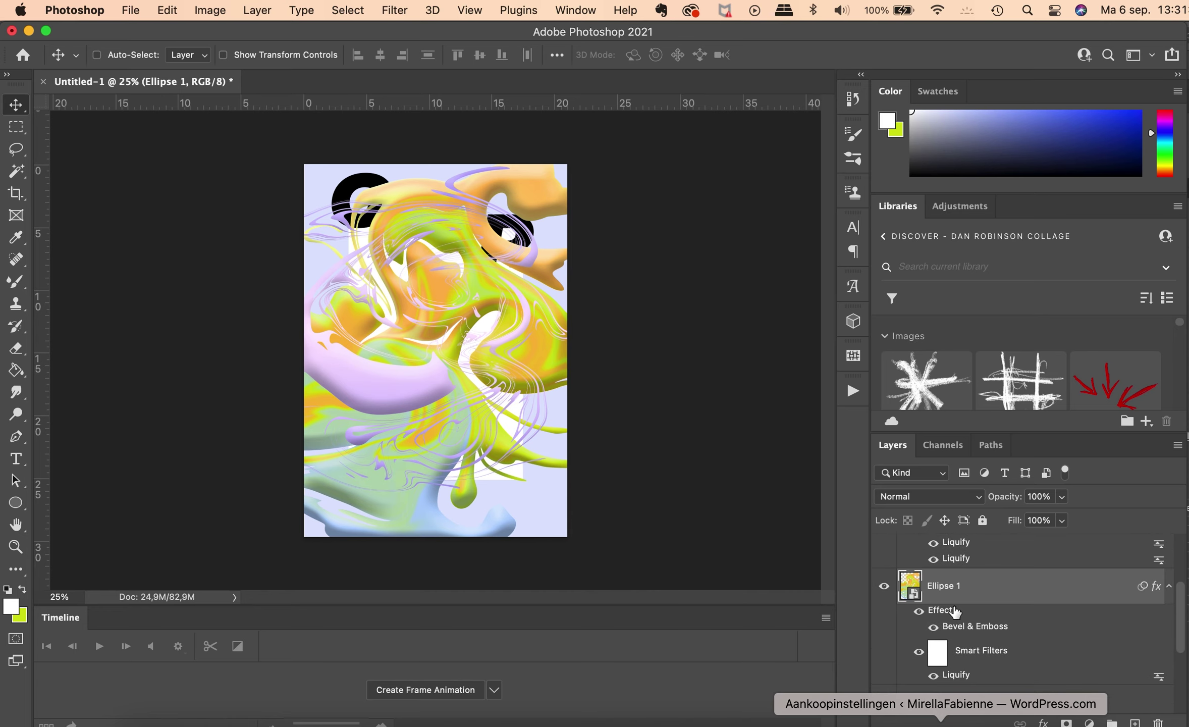
pyautogui.scroll(-3, 958, 616)
# Nudge R and G toward the poster's top corners and duplicate the R layer.
pyautogui.click(1039, 555)
pyautogui.moveTo(539, 235); pyautogui.dragTo(536, 226)
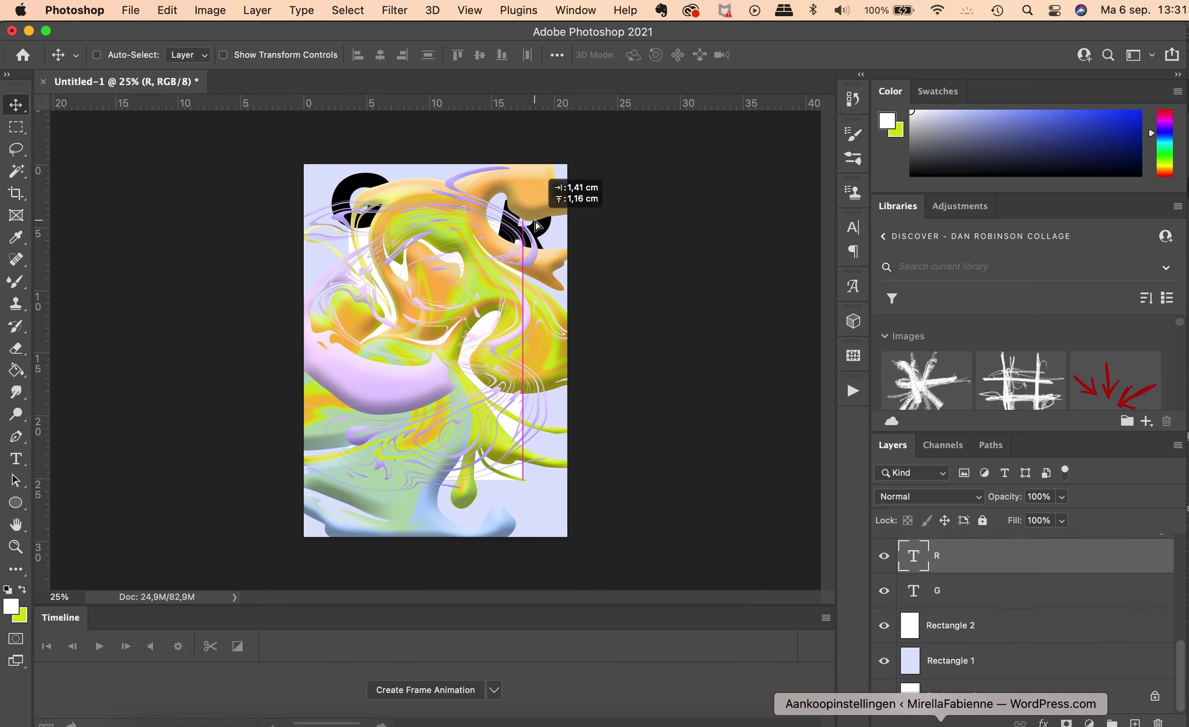
pyautogui.click(984, 598)
pyautogui.moveTo(342, 198); pyautogui.dragTo(323, 190)
pyautogui.click(964, 564)
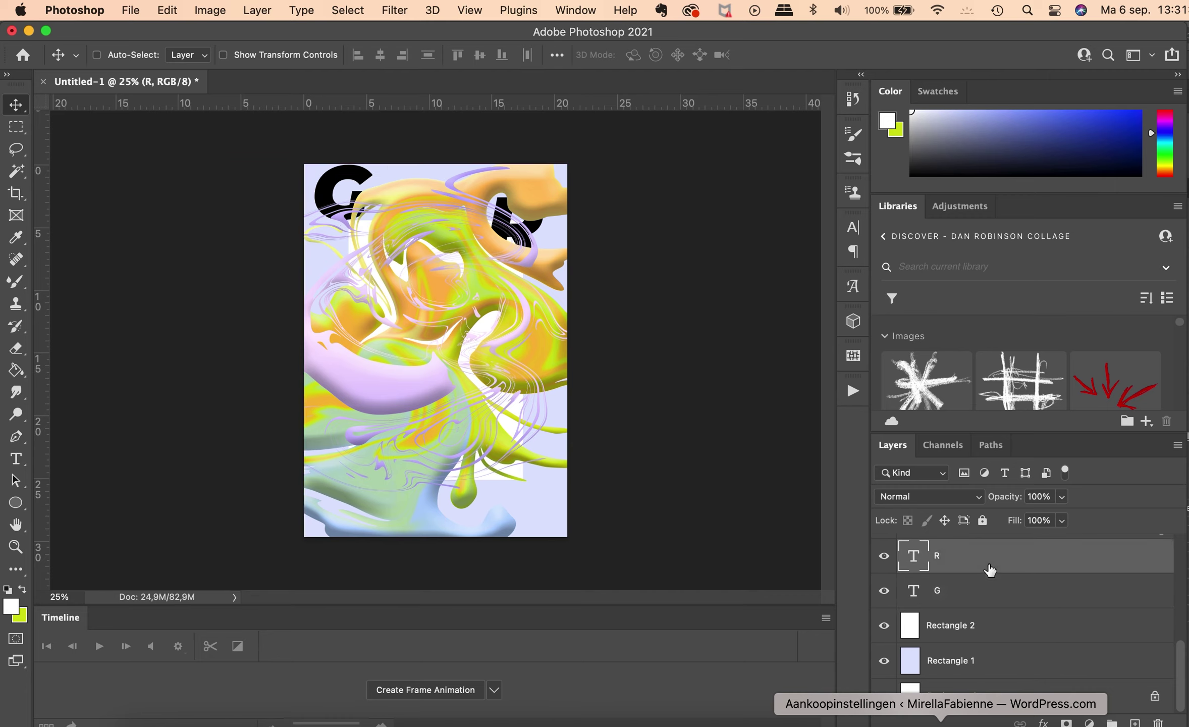
pyautogui.press('super+j')
# Move the R copy to the poster's middle left and retype it as O.
pyautogui.press('super+t')
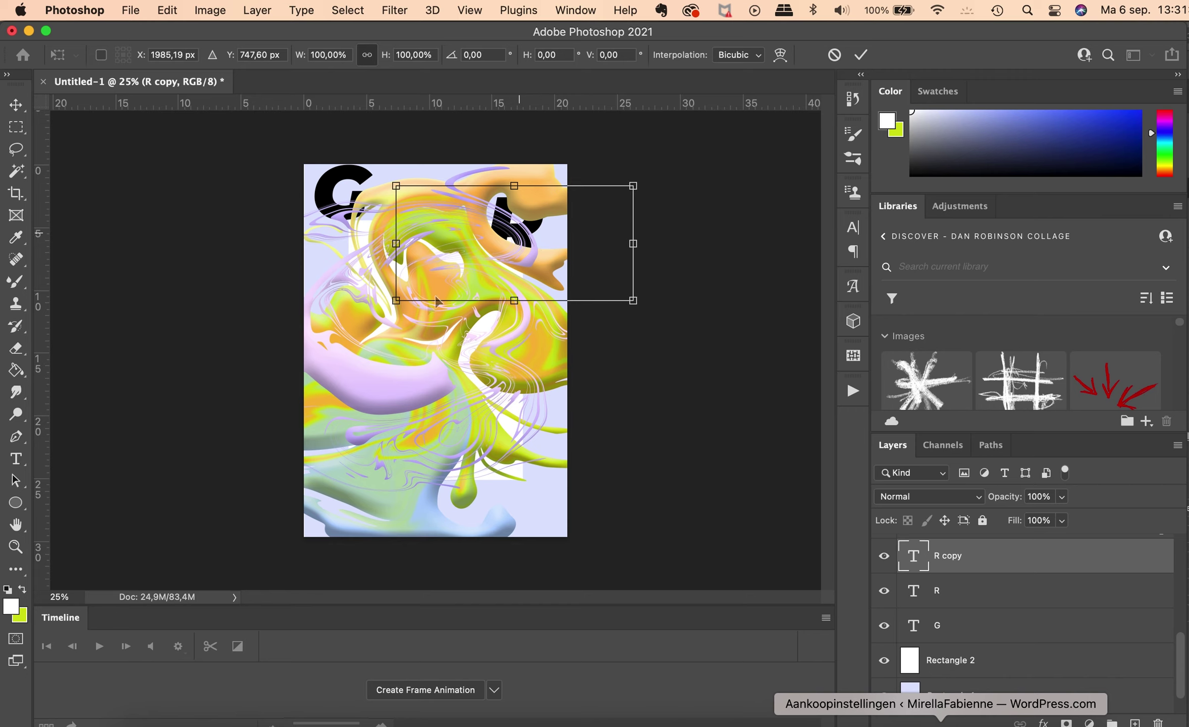
pyautogui.moveTo(441, 298); pyautogui.dragTo(392, 319)
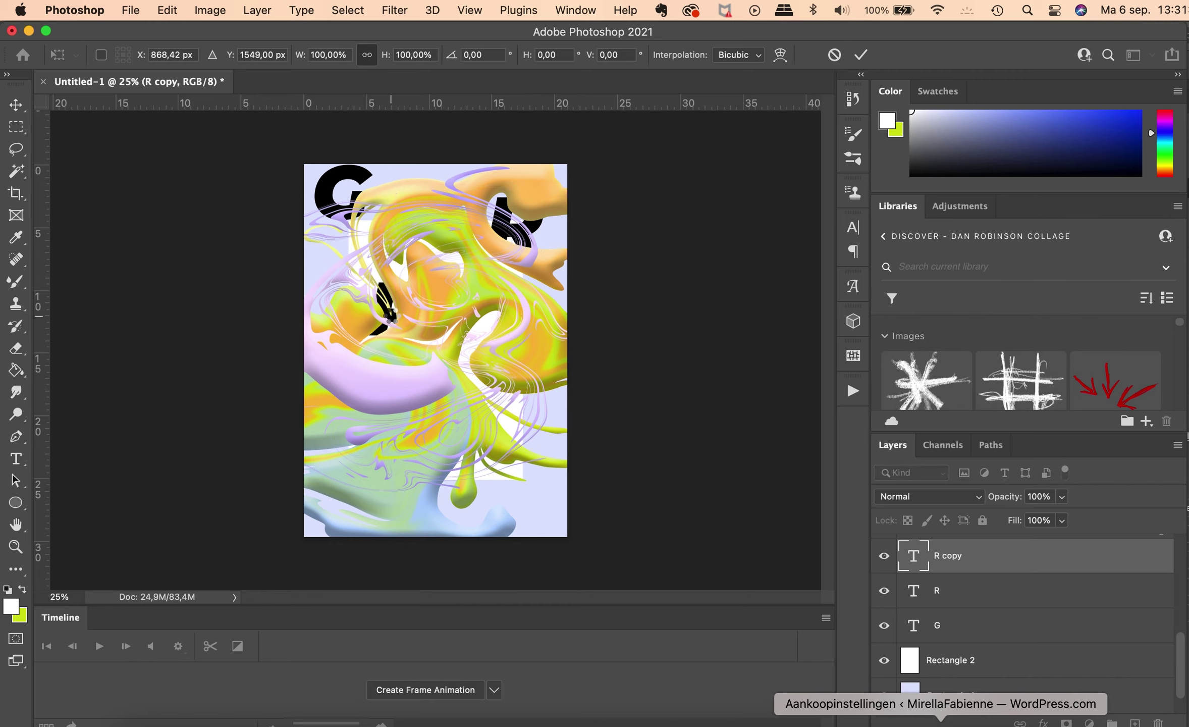
pyautogui.press('Return')
pyautogui.press('t')
pyautogui.click(392, 309)
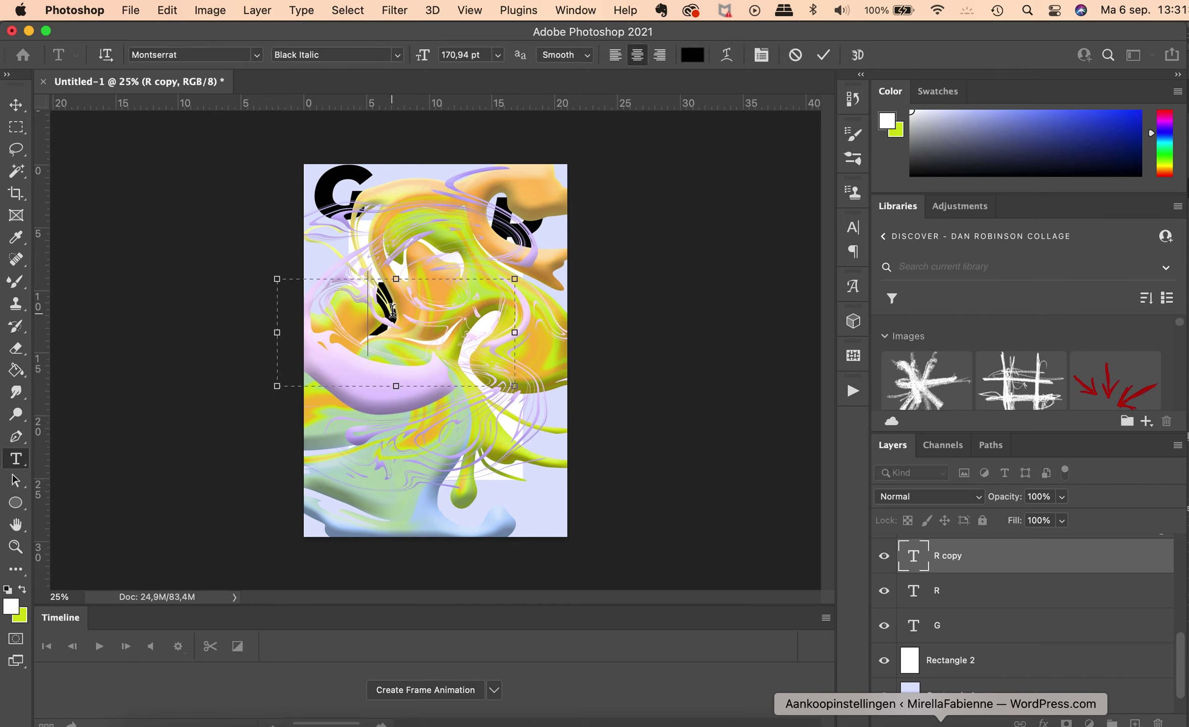
pyautogui.press('BackSpace')
pyautogui.write('O')
pyautogui.press('Escape')
# Stack the O above Ellipse 1, then duplicate it and move the copy down-right.
pyautogui.scroll(2, 973, 577)
pyautogui.scroll(3, 972, 576)
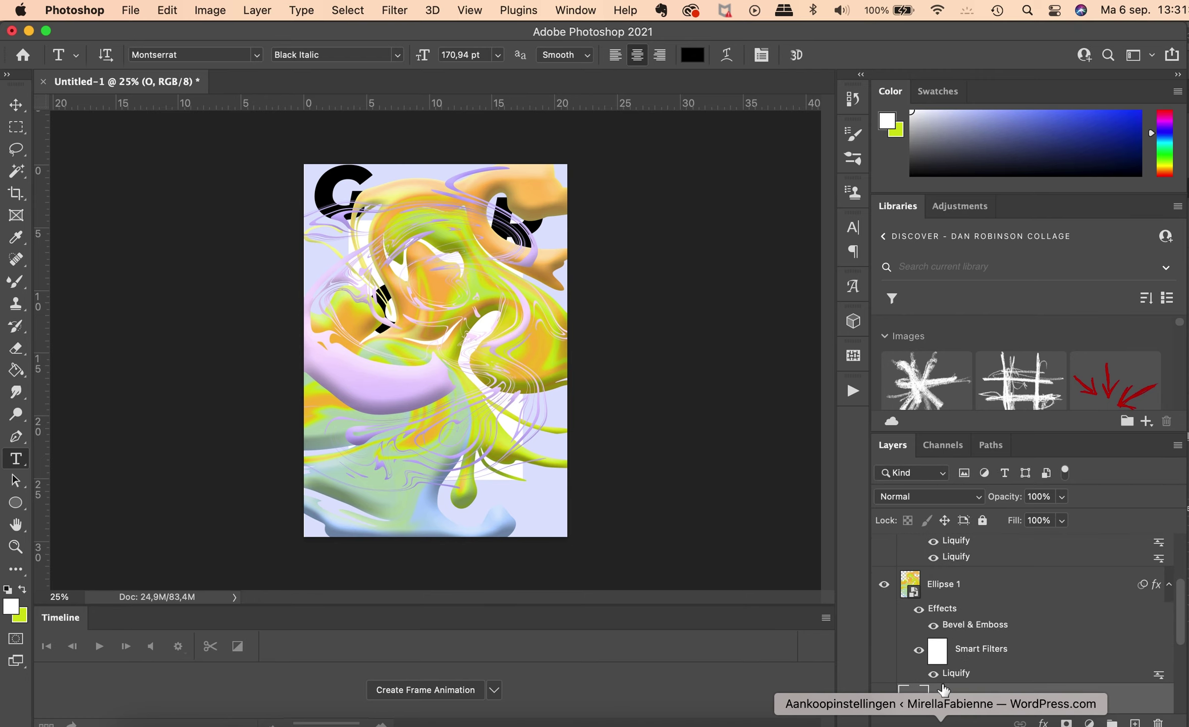
pyautogui.moveTo(944, 689); pyautogui.dragTo(939, 580)
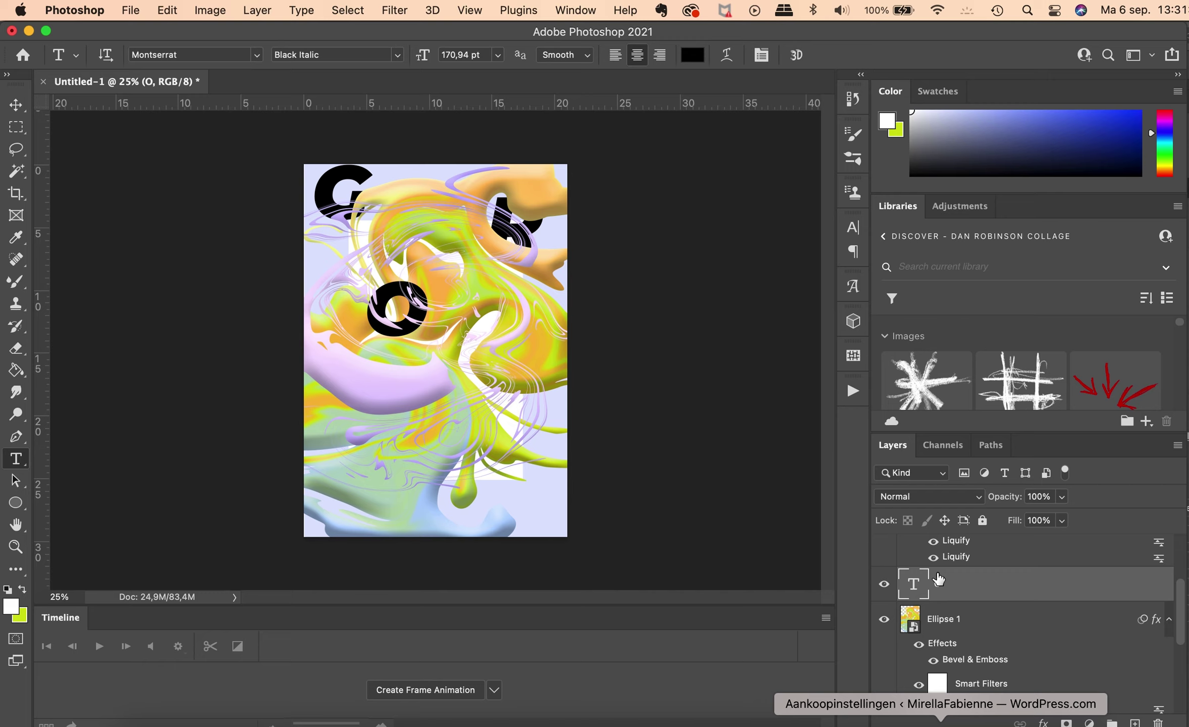
pyautogui.press('super+j')
pyautogui.press('super+t')
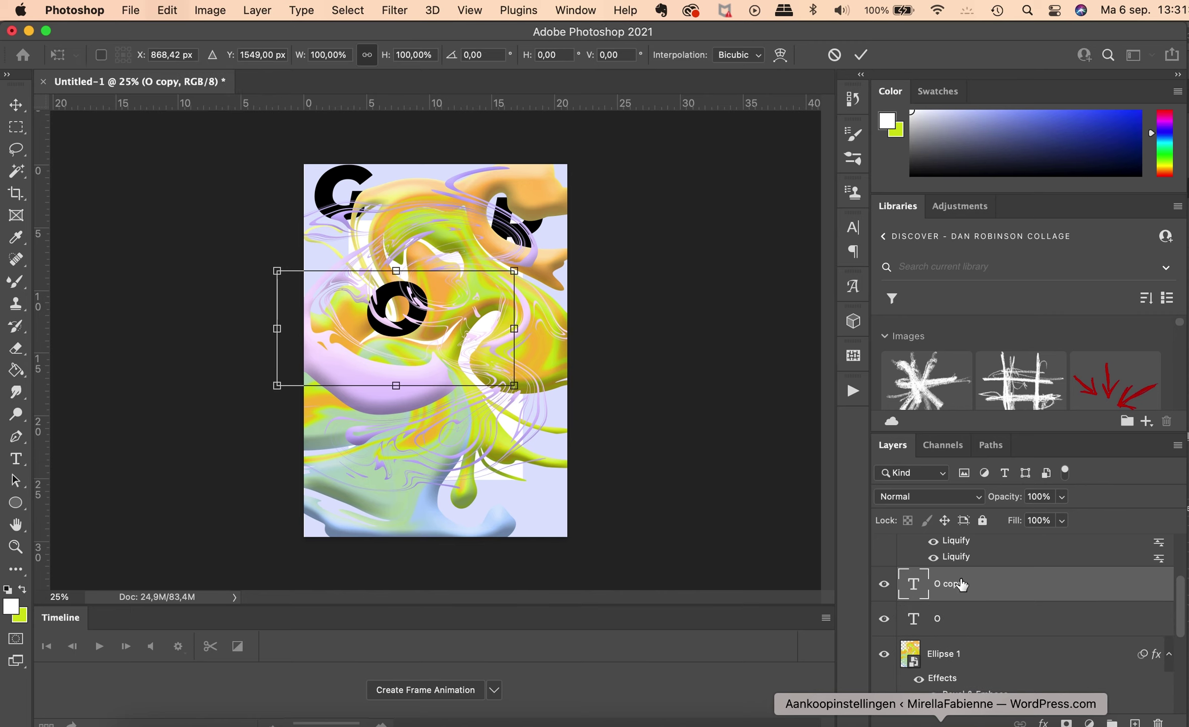
pyautogui.moveTo(410, 321); pyautogui.dragTo(531, 377)
pyautogui.press('Return')
# Place the O copy below Ellipse 1 in the stack and fade it to 66% opacity.
pyautogui.scroll(-2, 1056, 570)
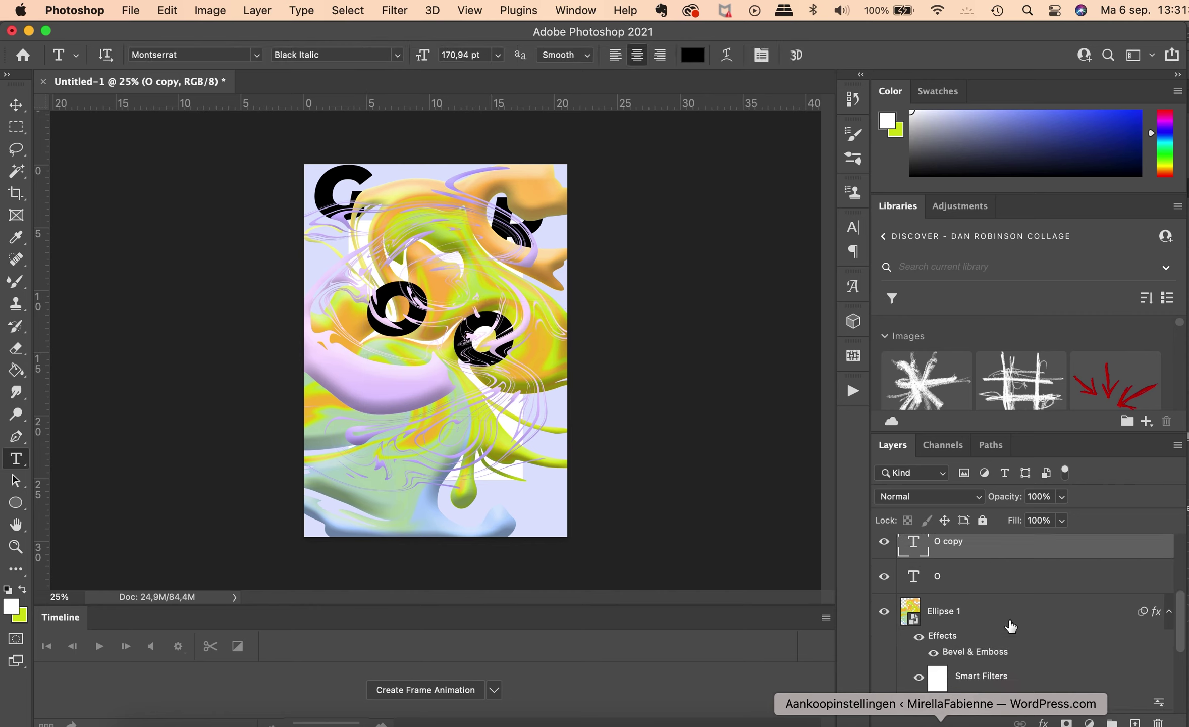
pyautogui.scroll(-2, 941, 582)
pyautogui.moveTo(940, 555)
pyautogui.mouseDown()
pyautogui.moveTo(942, 606)
pyautogui.moveTo(940, 563)
pyautogui.mouseUp()
pyautogui.scroll(2, 940, 560)
pyautogui.click(946, 575)
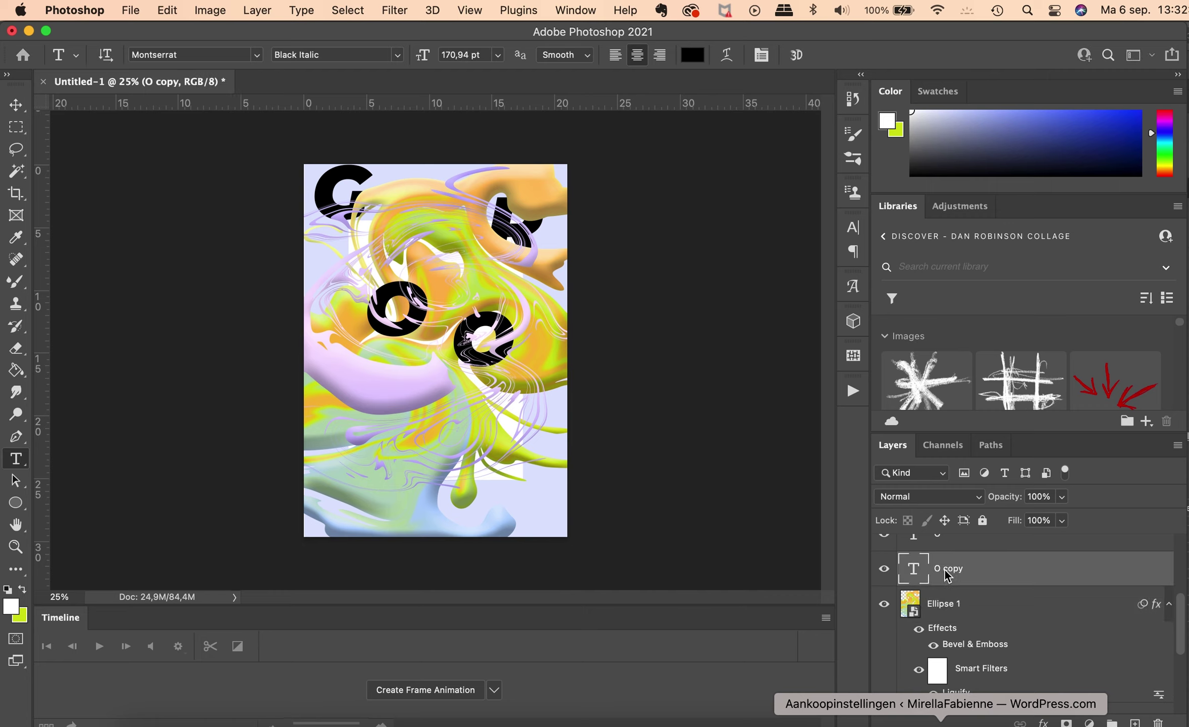
pyautogui.scroll(-2, 942, 560)
pyautogui.click(940, 545)
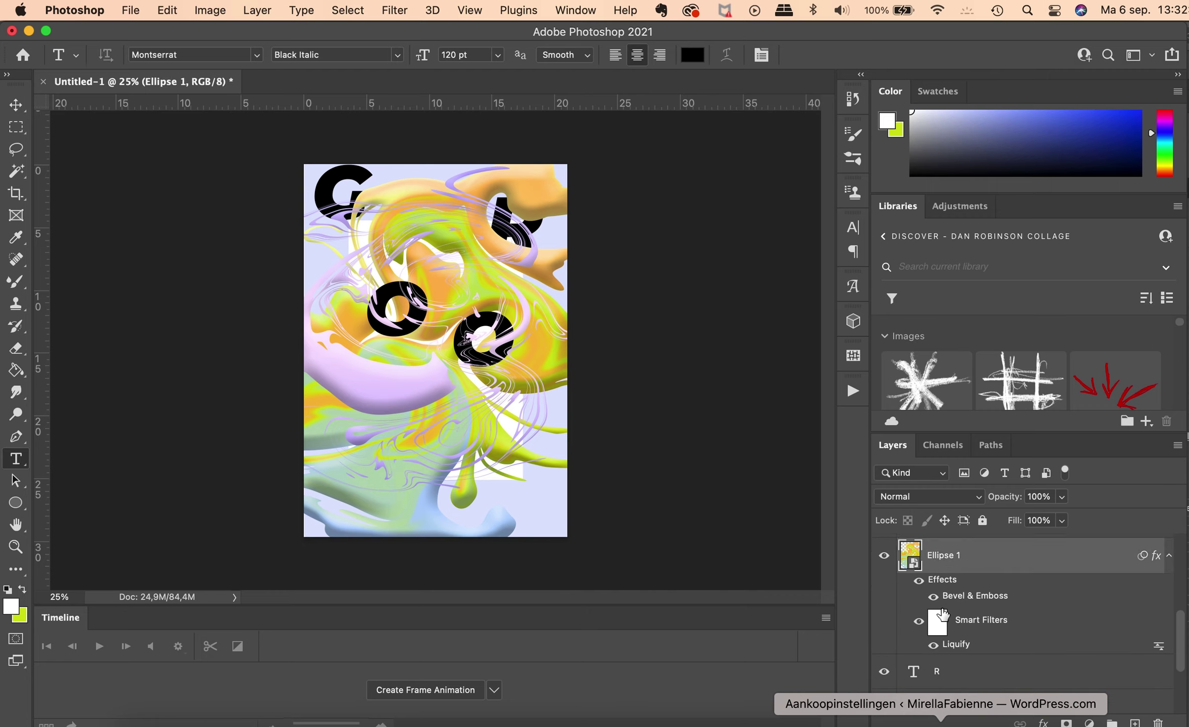
pyautogui.scroll(2, 940, 555)
pyautogui.moveTo(942, 611); pyautogui.dragTo(943, 568)
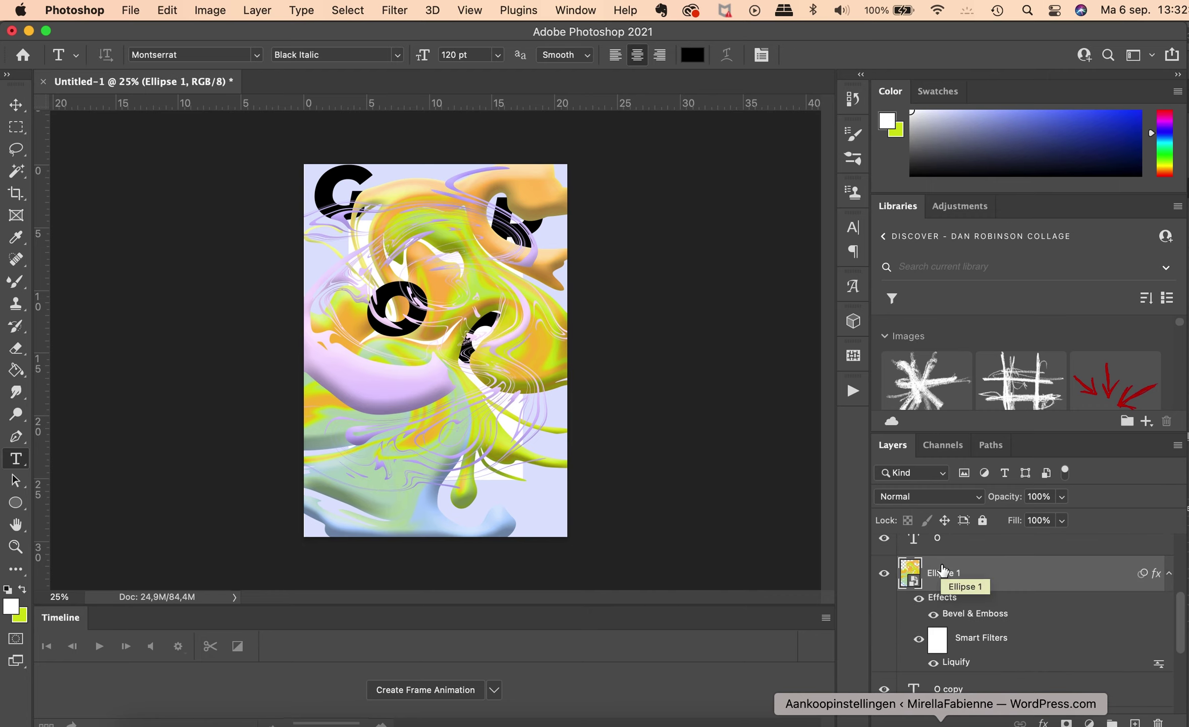
pyautogui.click(943, 569)
pyautogui.click(1061, 499)
pyautogui.moveTo(1045, 514); pyautogui.dragTo(1035, 513)
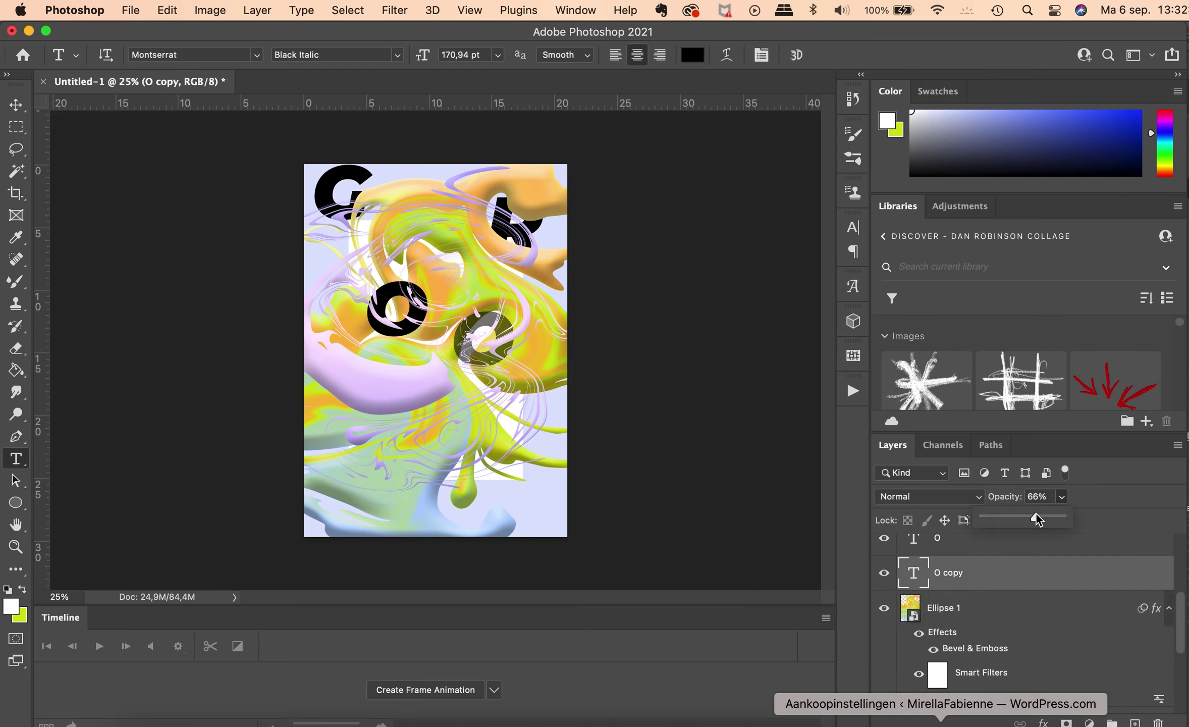
# Add a layer mask to the O copy layer.
pyautogui.click(1089, 723)
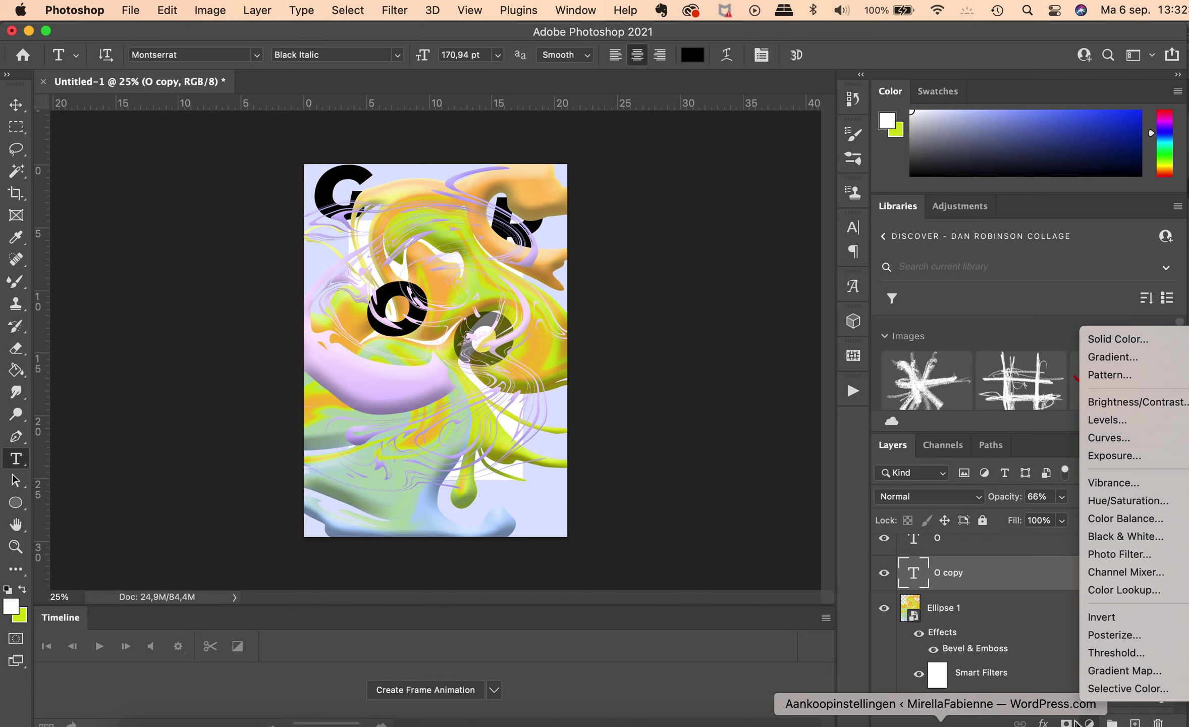
pyautogui.press('Escape')
pyautogui.click(1066, 723)
pyautogui.scroll(2, 534, 310)
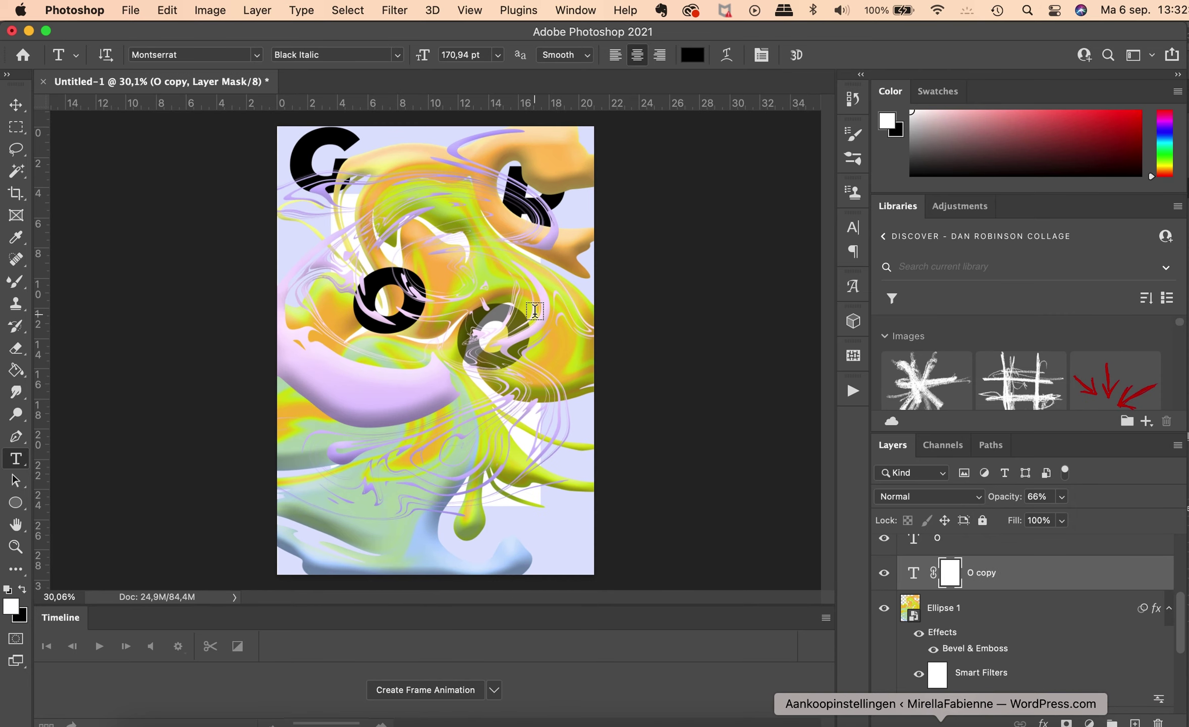
pyautogui.scroll(2, 534, 310)
# Paint black on the mask to hide part of the second O, then switch to white with a smaller brush.
pyautogui.press('b')
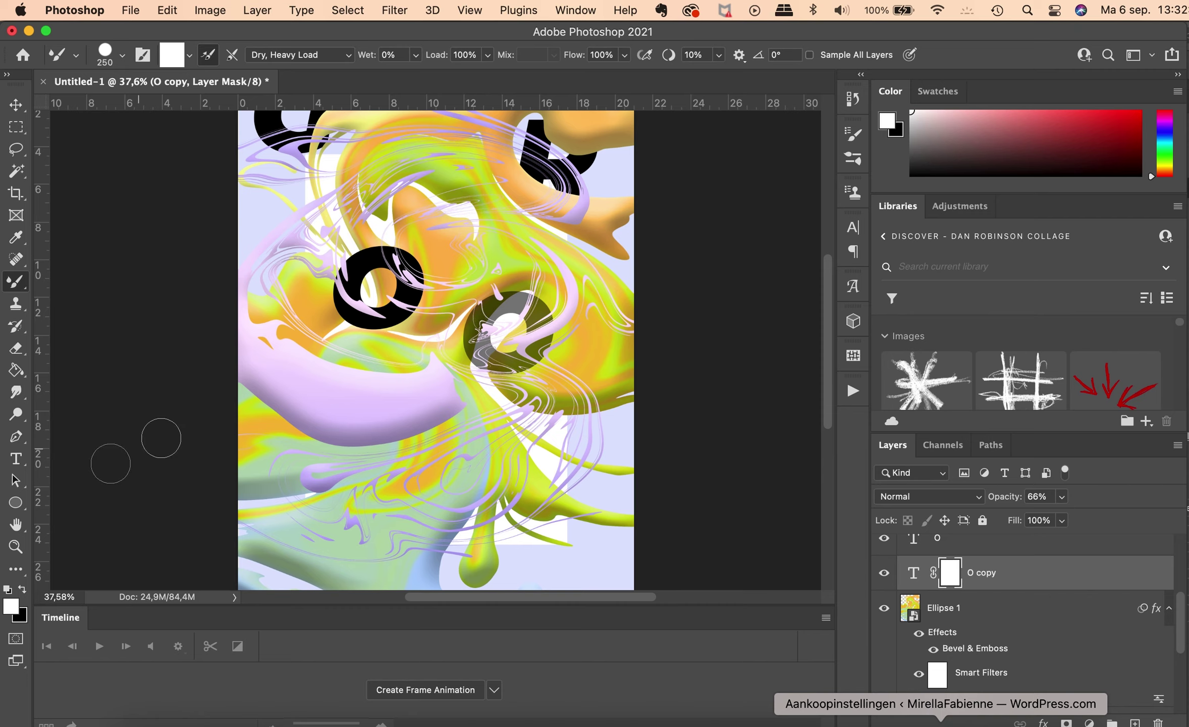
pyautogui.press('x')
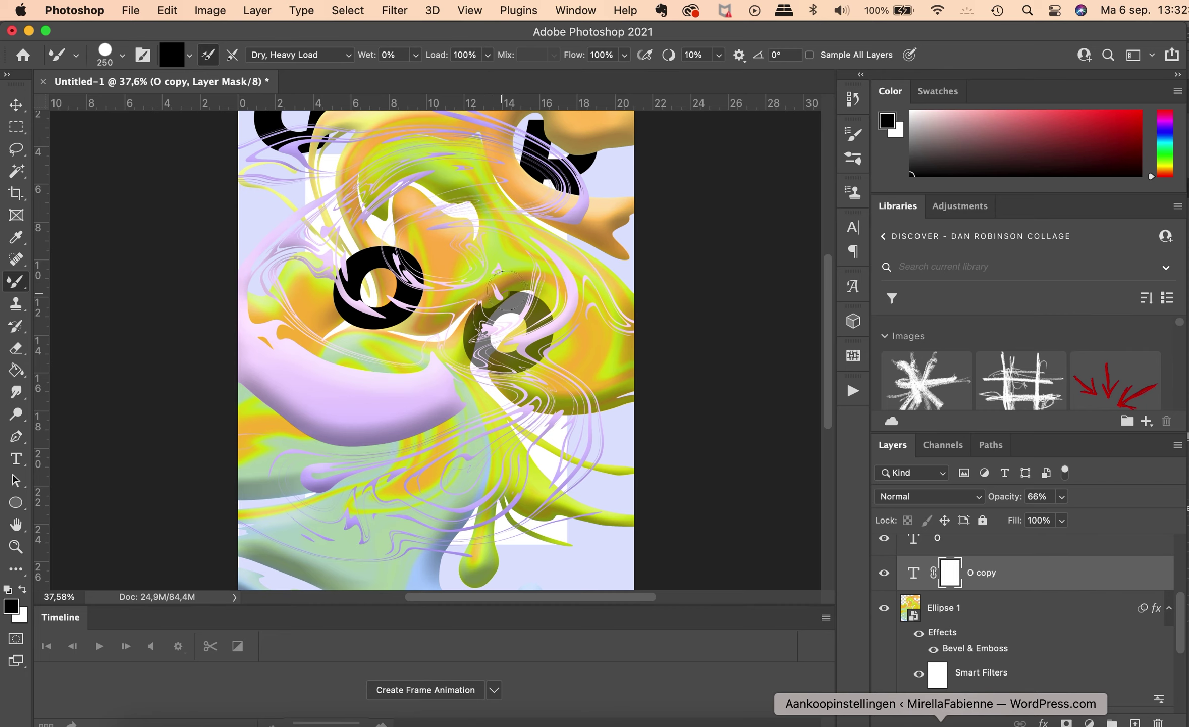
pyautogui.scroll(2, 498, 299)
pyautogui.scroll(2, 498, 297)
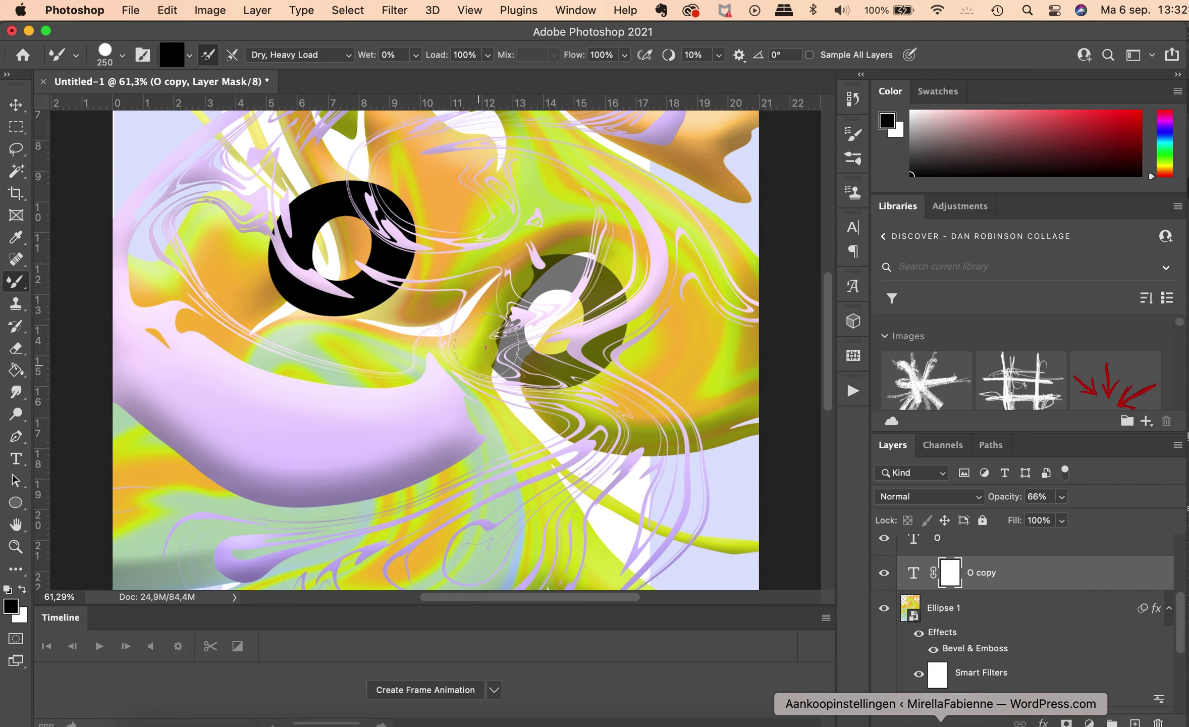
pyautogui.moveTo(509, 279); pyautogui.dragTo(512, 294)
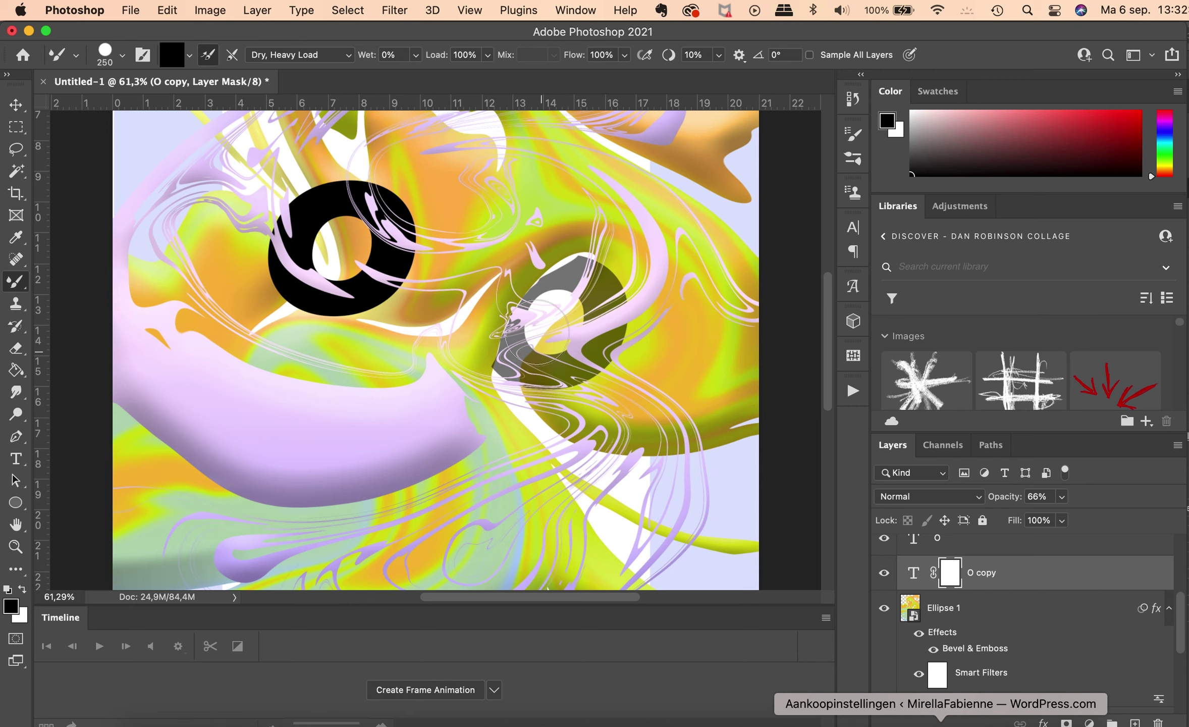
pyautogui.press('x')
pyautogui.press('[')
pyautogui.press('[')
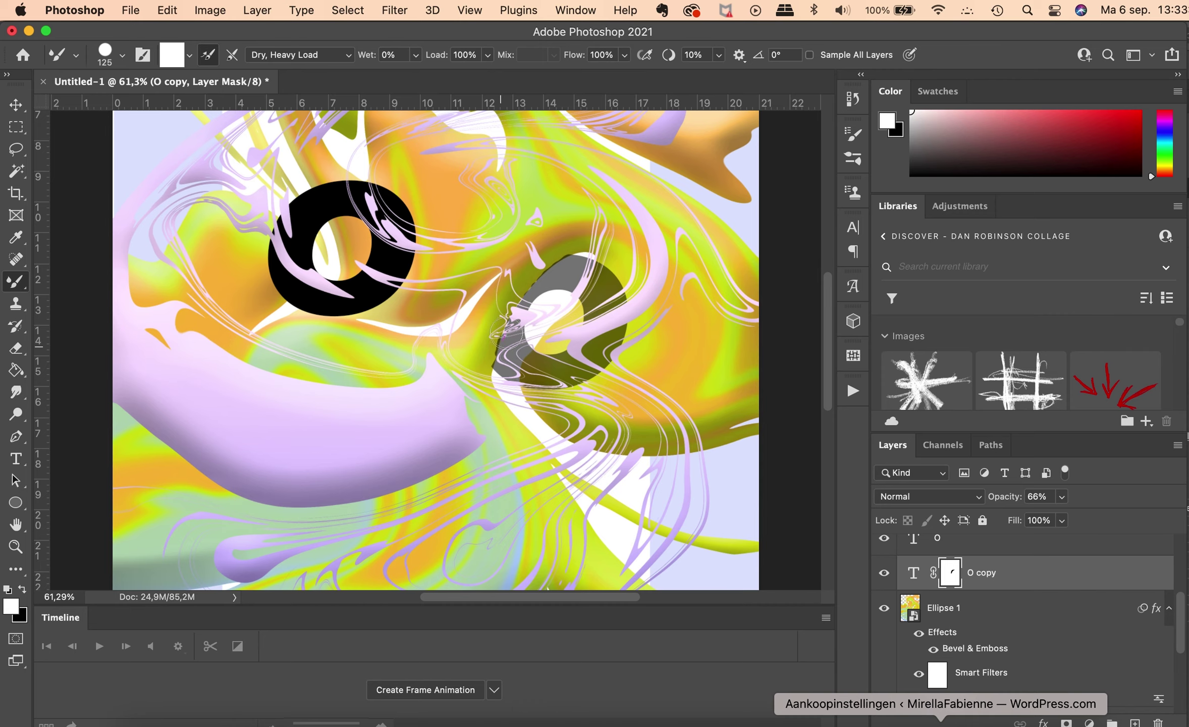
# Restore the O copy to 100% opacity and fit the whole poster in view.
pyautogui.click(1062, 496)
pyautogui.moveTo(1060, 517); pyautogui.dragTo(1087, 518)
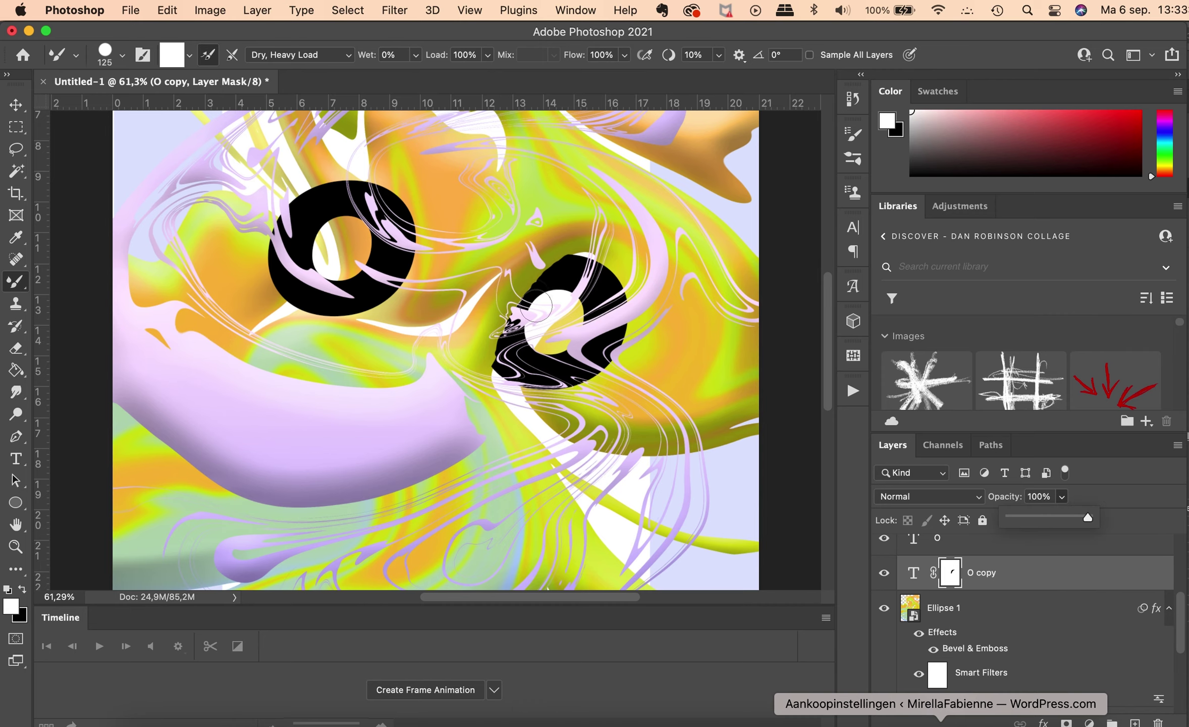
pyautogui.press('super+minus')
pyautogui.press('super+minus')
pyautogui.press('super+minus')
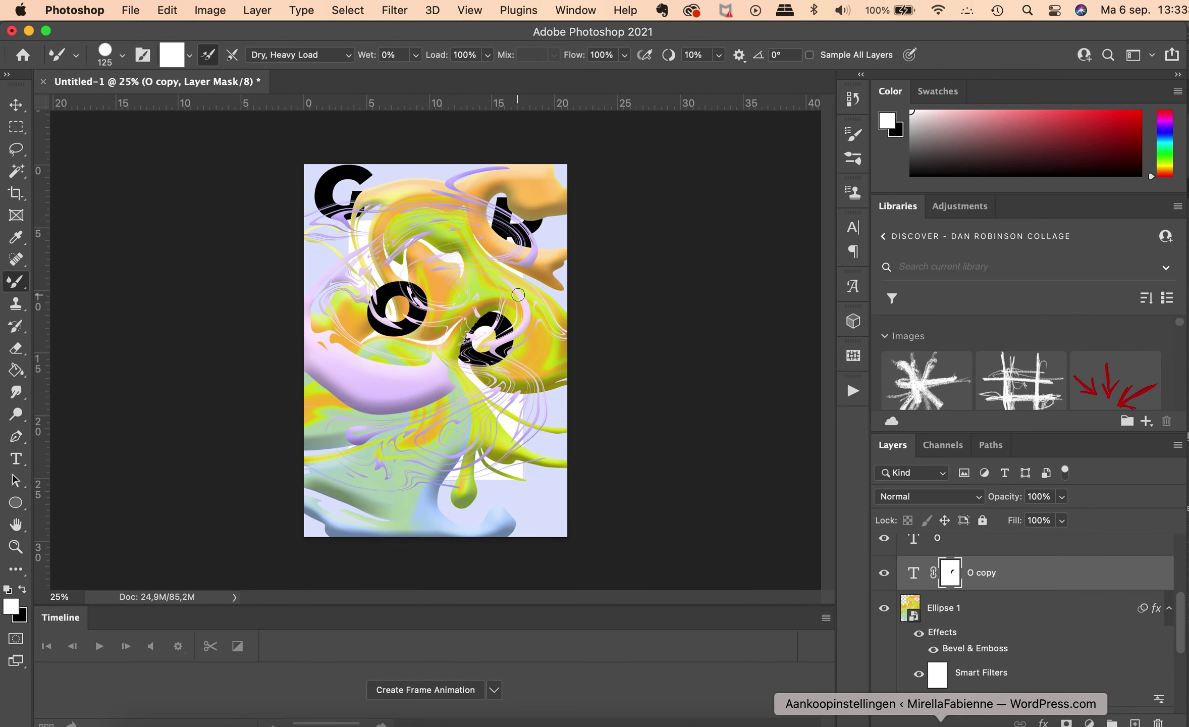
# Zoom in on the second O and paint black on its mask to hide part of the letter.
pyautogui.press('super+plus')
pyautogui.press('super+plus')
pyautogui.press('super+plus')
pyautogui.press('super+plus')
pyautogui.press('super+plus')
pyautogui.press('super+plus')
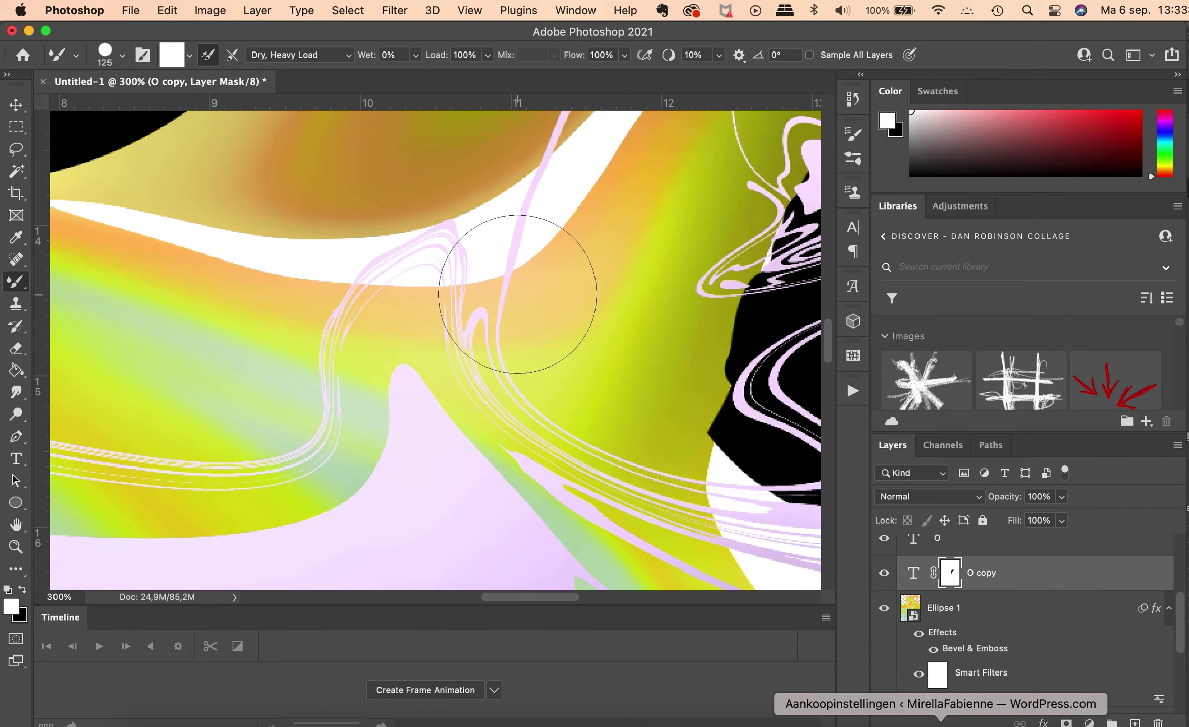
pyautogui.moveTo(666, 275); pyautogui.dragTo(341, 288)
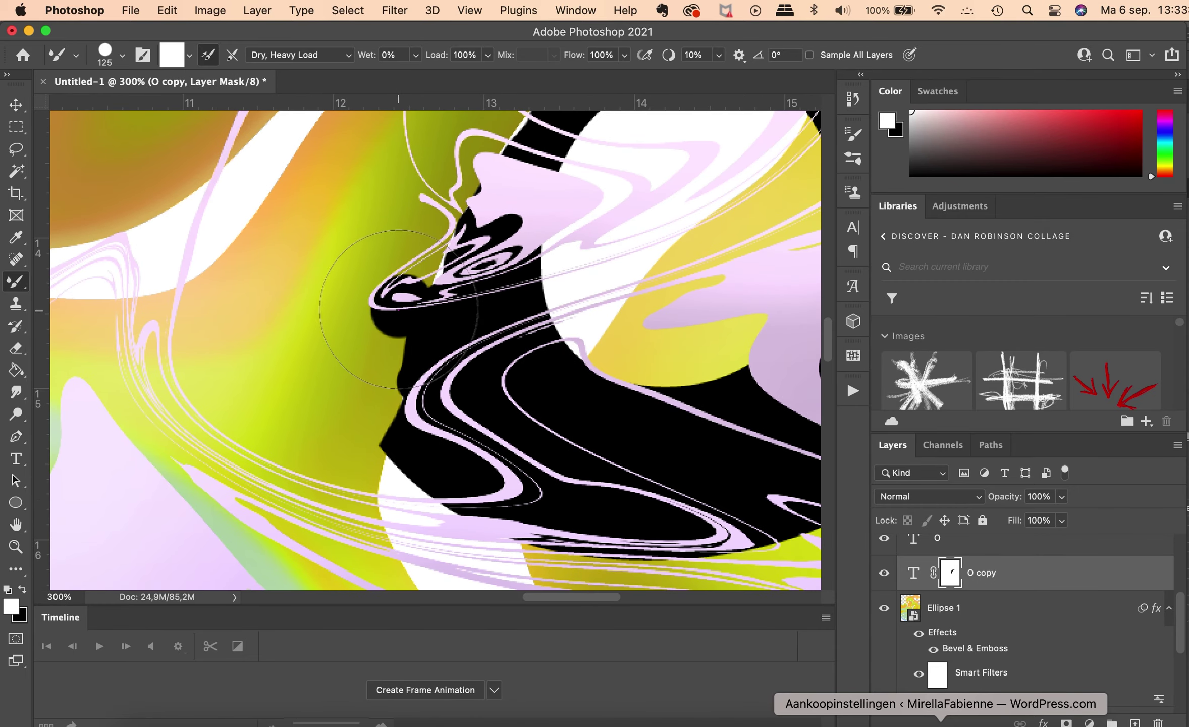
pyautogui.press('super+z')
pyautogui.press('x')
pyautogui.moveTo(405, 264); pyautogui.dragTo(388, 448)
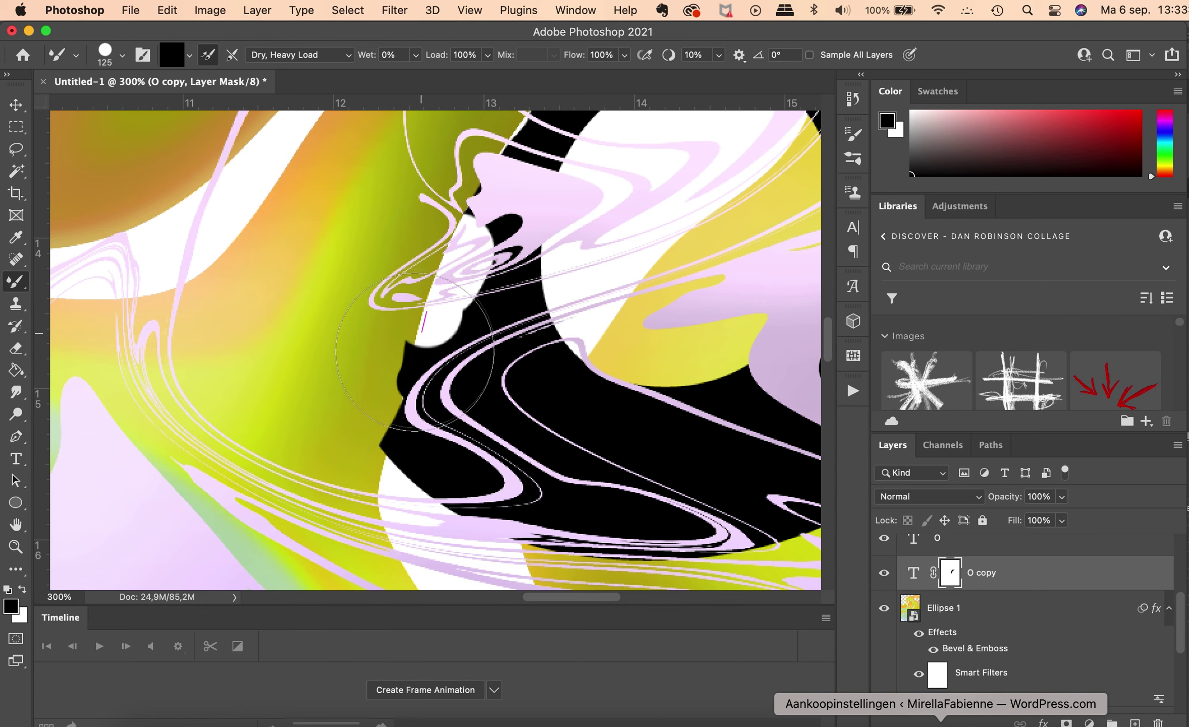
pyautogui.press('x')
# Lower O copy to 71% opacity and paint white to restore the letter's left edge and top.
pyautogui.click(1061, 496)
pyautogui.moveTo(1067, 515); pyautogui.dragTo(1040, 515)
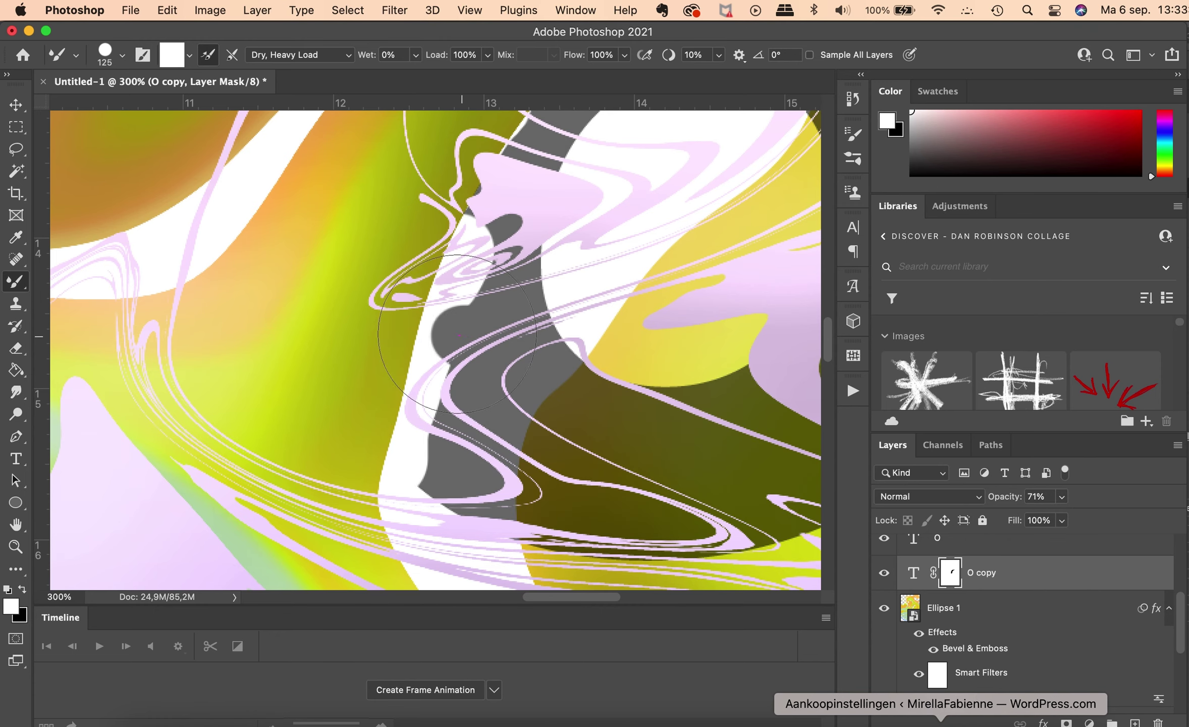
pyautogui.moveTo(447, 331); pyautogui.dragTo(420, 436)
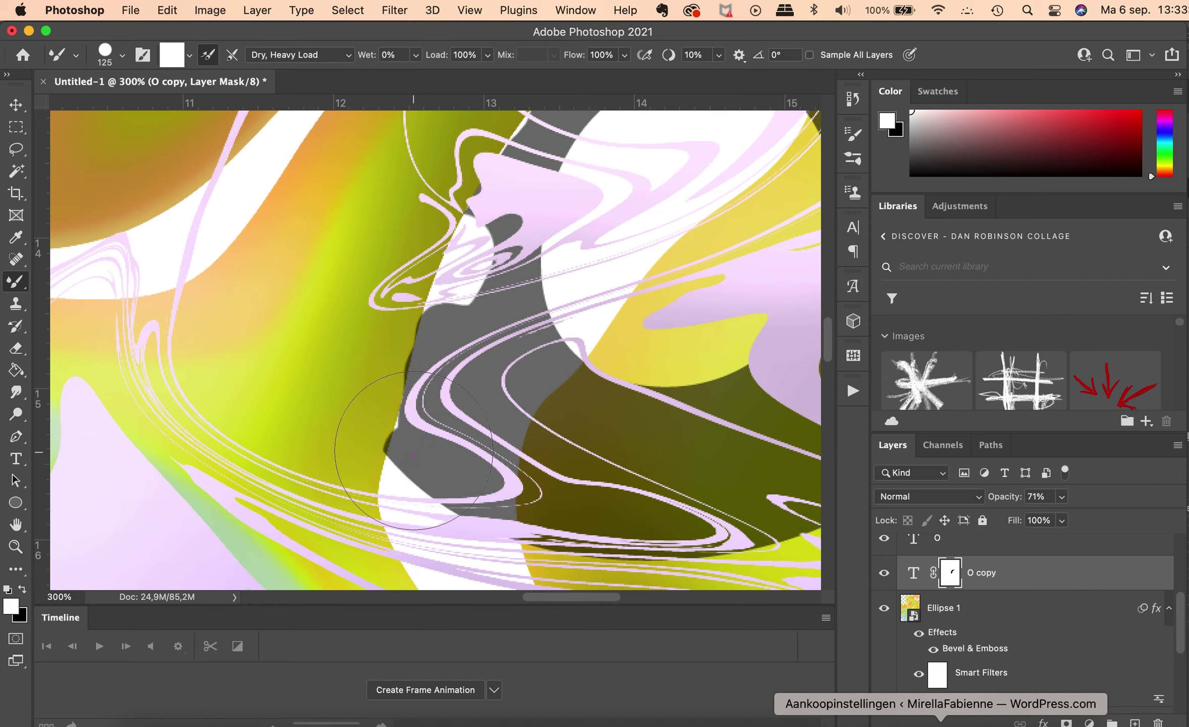
pyautogui.moveTo(525, 232); pyautogui.dragTo(480, 240)
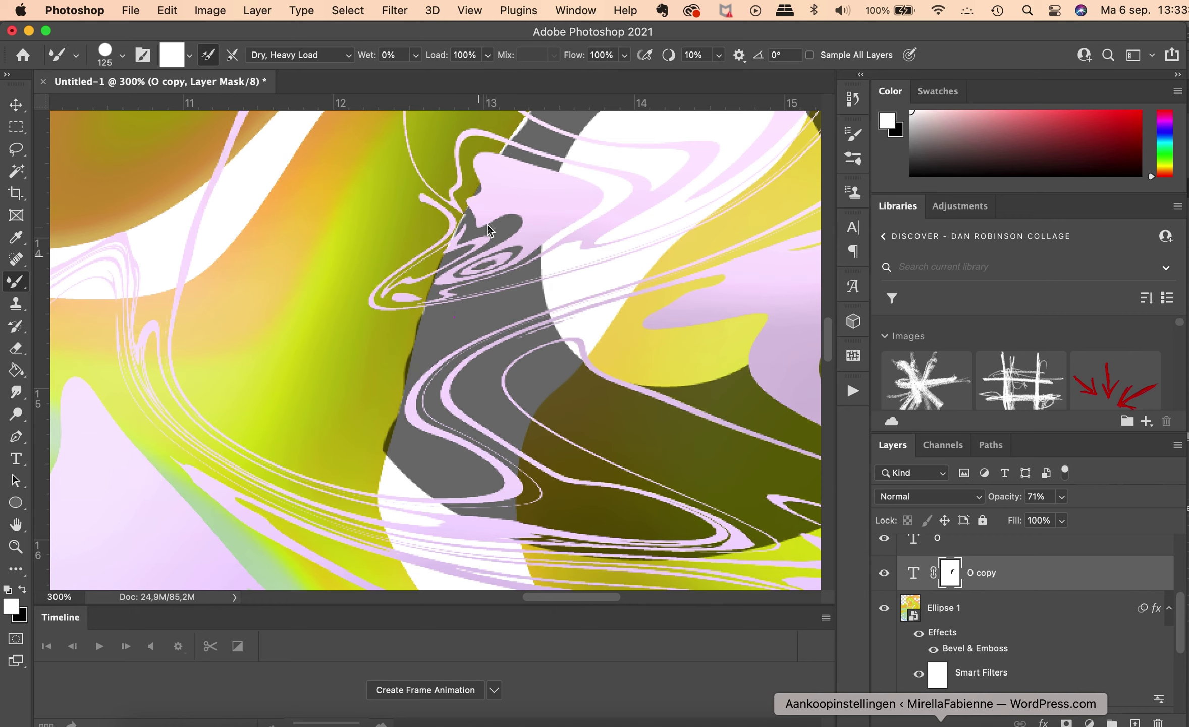
pyautogui.scroll(5, 481, 268)
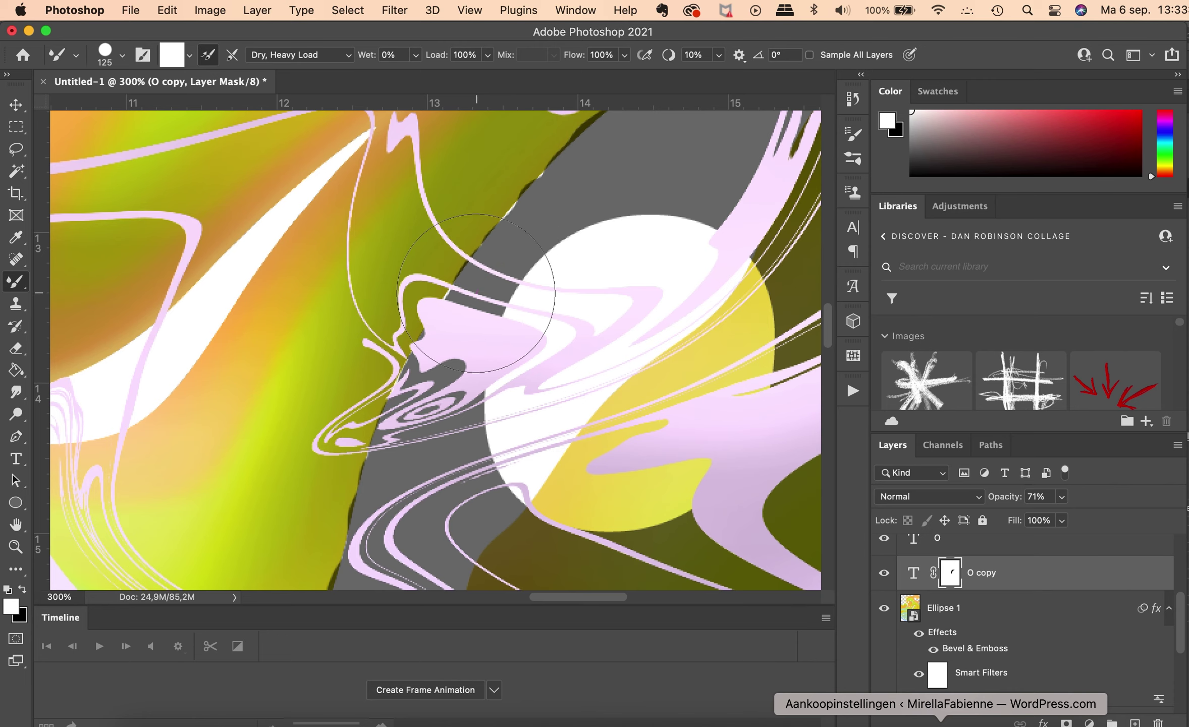
pyautogui.scroll(3, 505, 303)
pyautogui.hscroll(2, 504, 302)
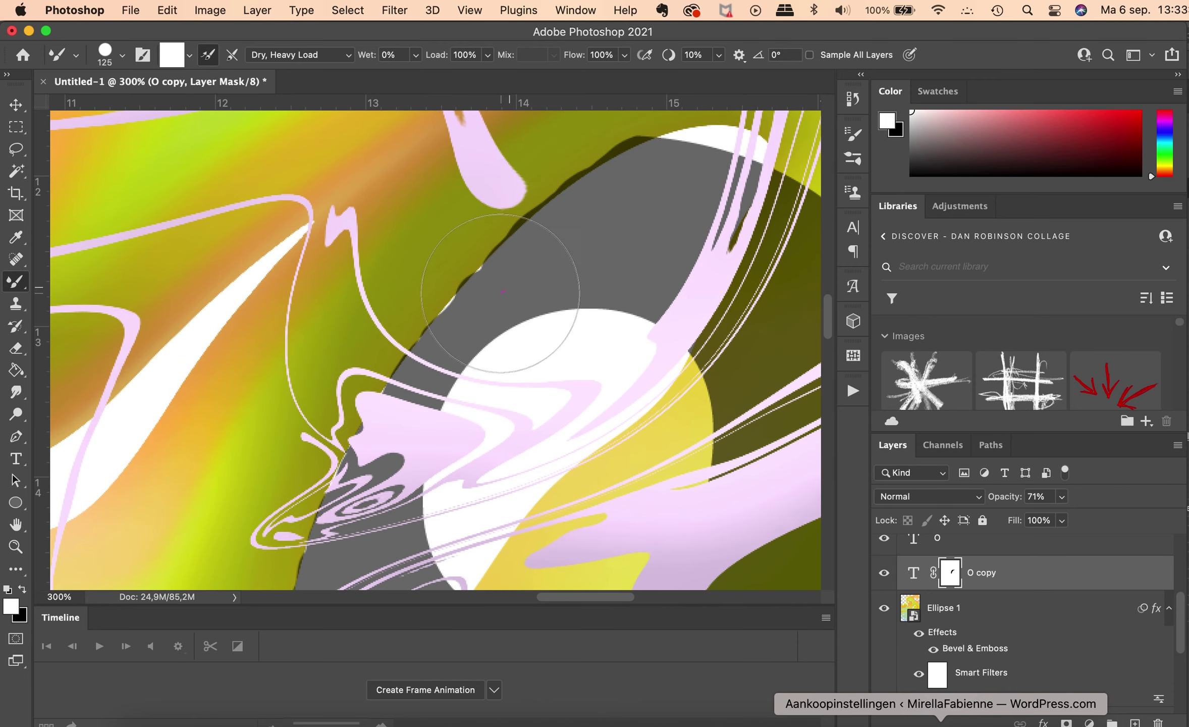
pyautogui.click(497, 285)
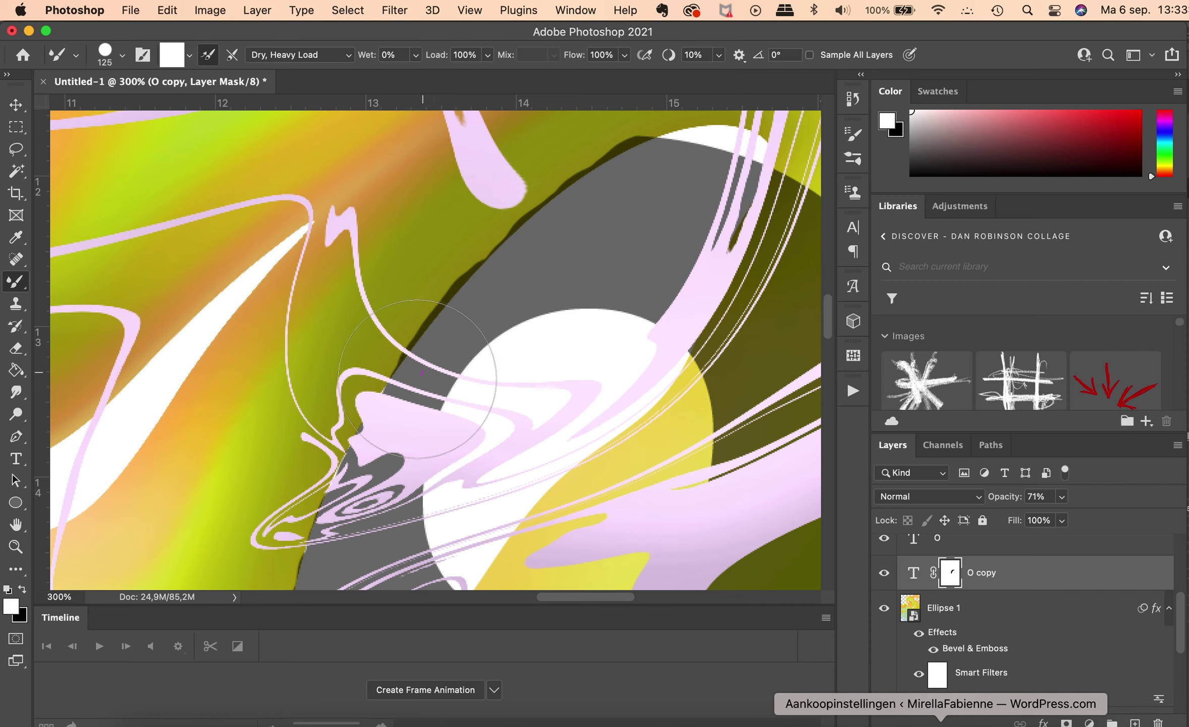
# Zoom out and raise the O copy opacity back to 100%.
pyautogui.press('x')
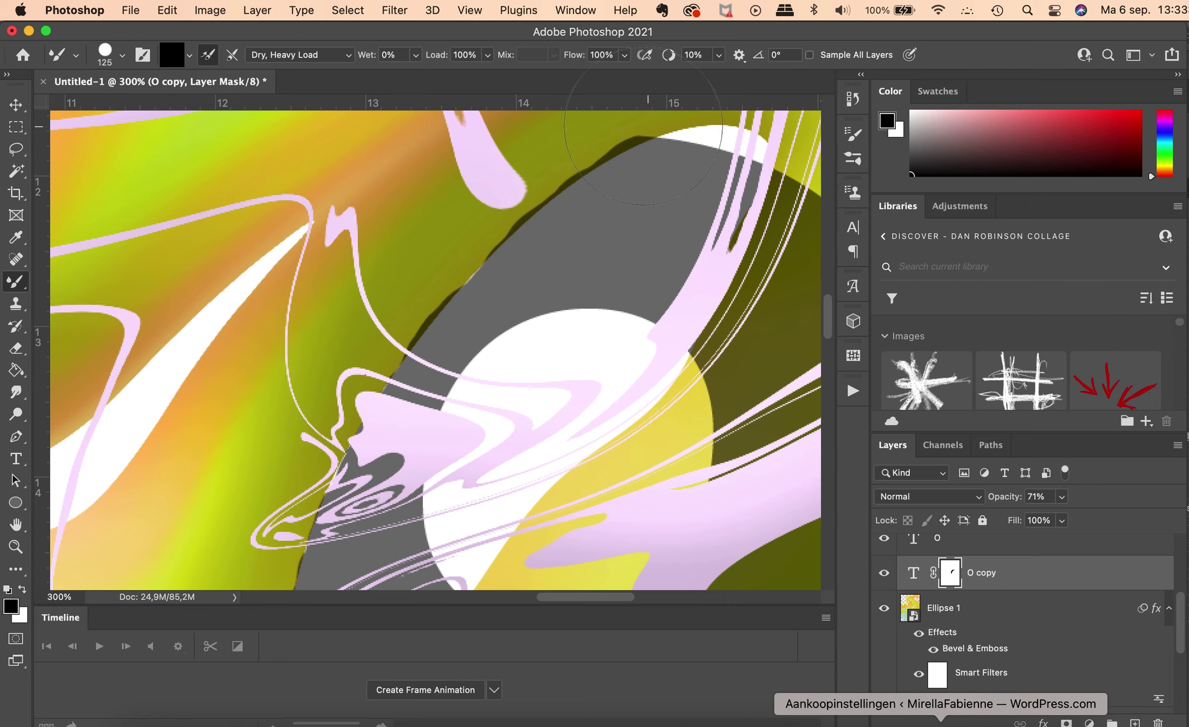
pyautogui.press('super+z')
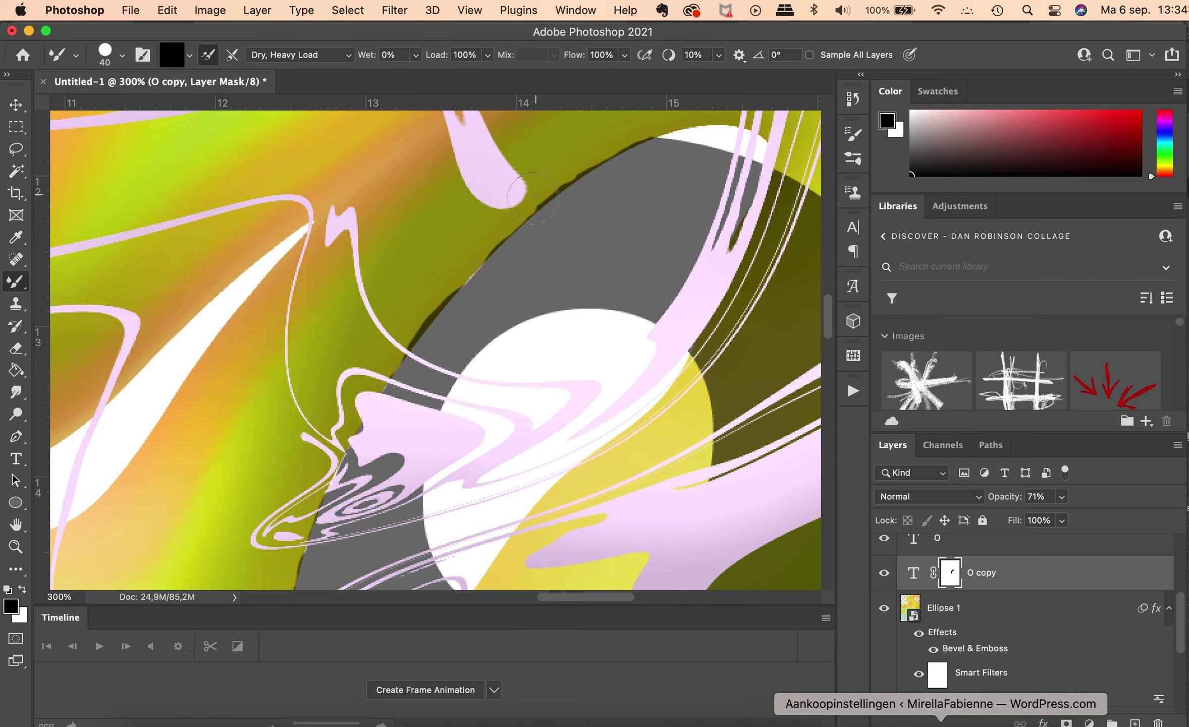
pyautogui.press('super+minus')
pyautogui.press('super+minus')
pyautogui.press('super+minus')
pyautogui.press('super+minus')
pyautogui.press('super+minus')
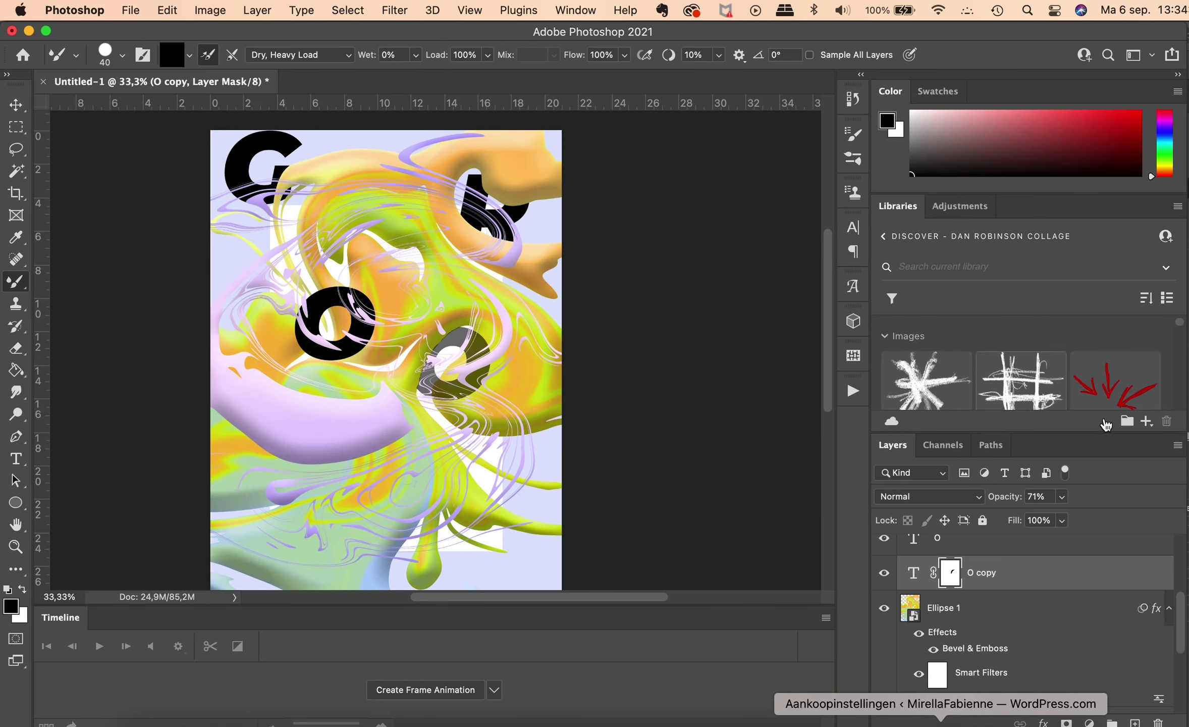
pyautogui.moveTo(1062, 500); pyautogui.dragTo(1100, 507)
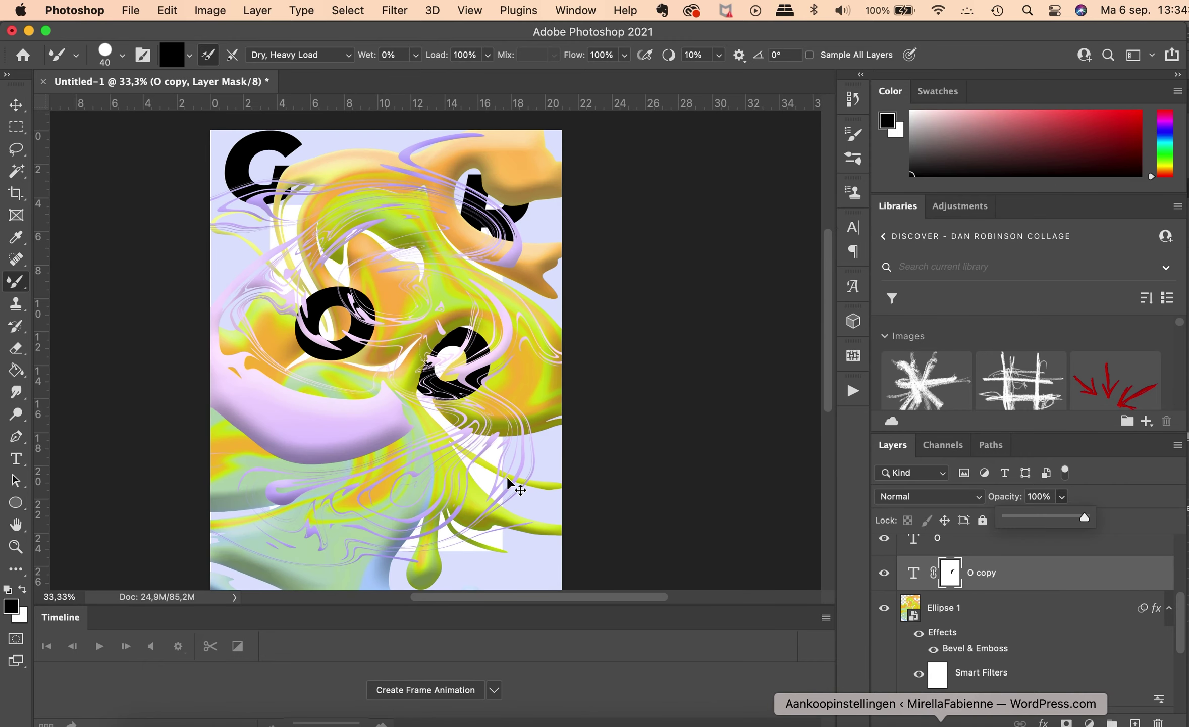
pyautogui.press('super+minus')
pyautogui.scroll(1, 1004, 589)
# Duplicate the O letter layer and drag the copy toward the lower left.
pyautogui.click(988, 564)
pyautogui.press('super+j')
pyautogui.press('super+t')
pyautogui.moveTo(417, 335); pyautogui.dragTo(399, 413)
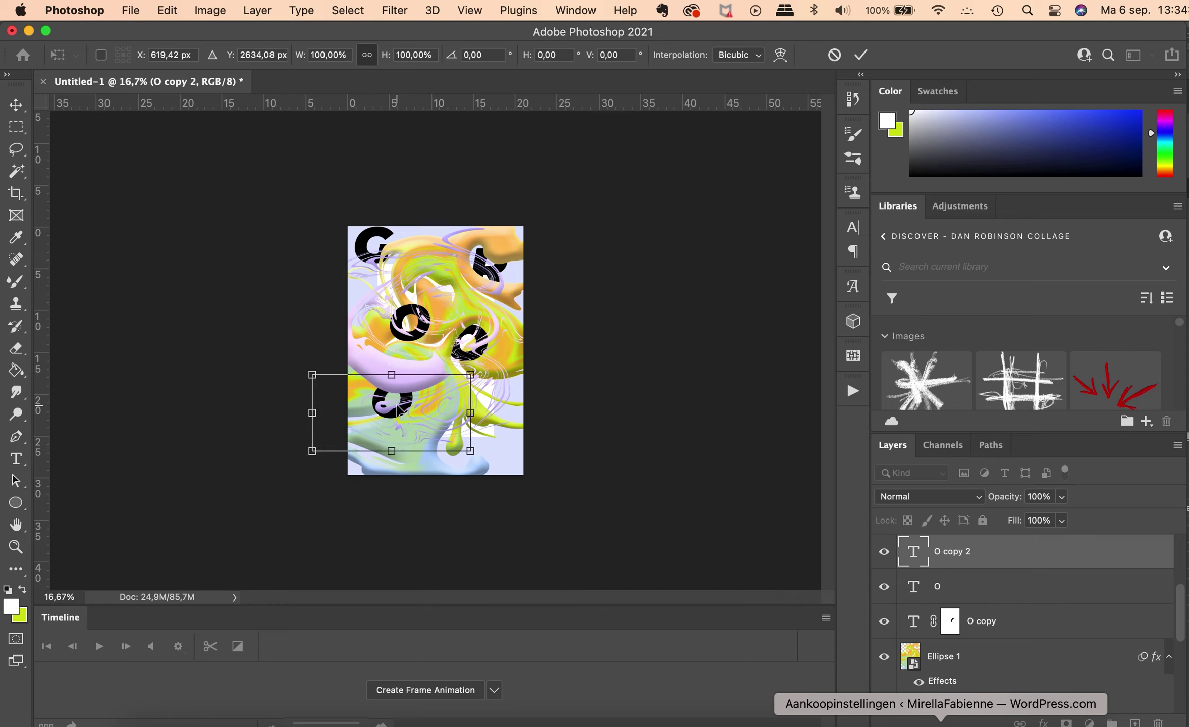
# Place the duplicated O at the lower left and retype it as V.
pyautogui.press('Return')
pyautogui.press('b')
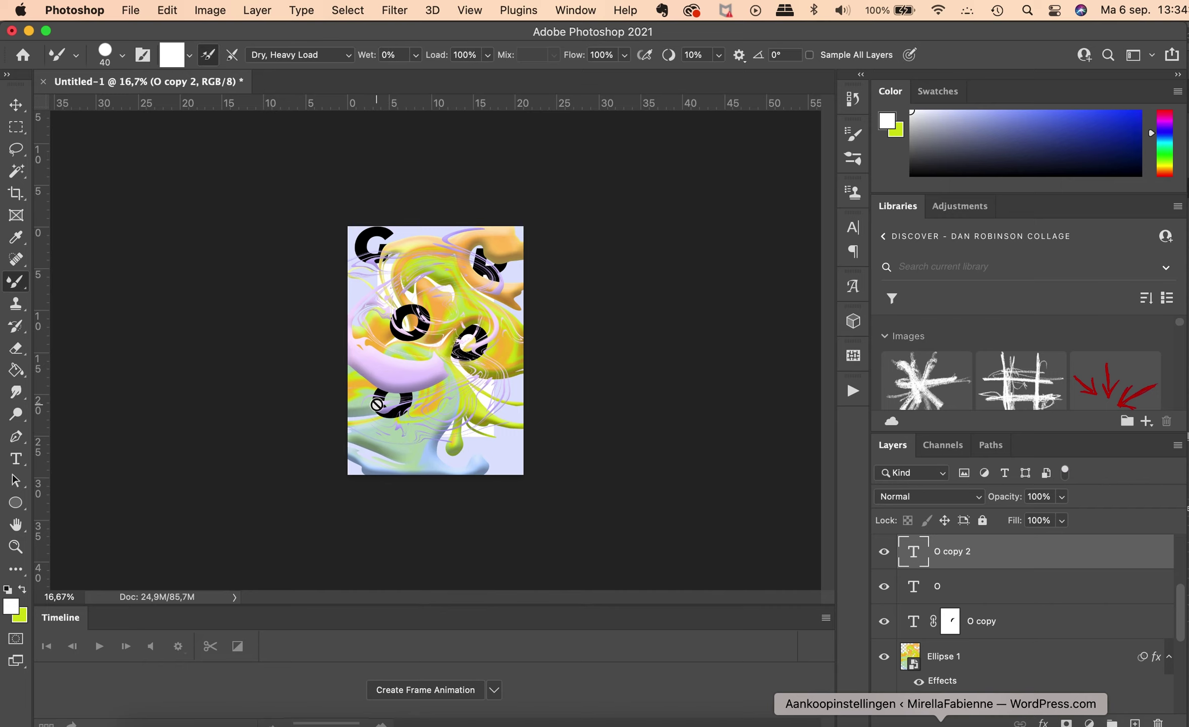
pyautogui.press('t')
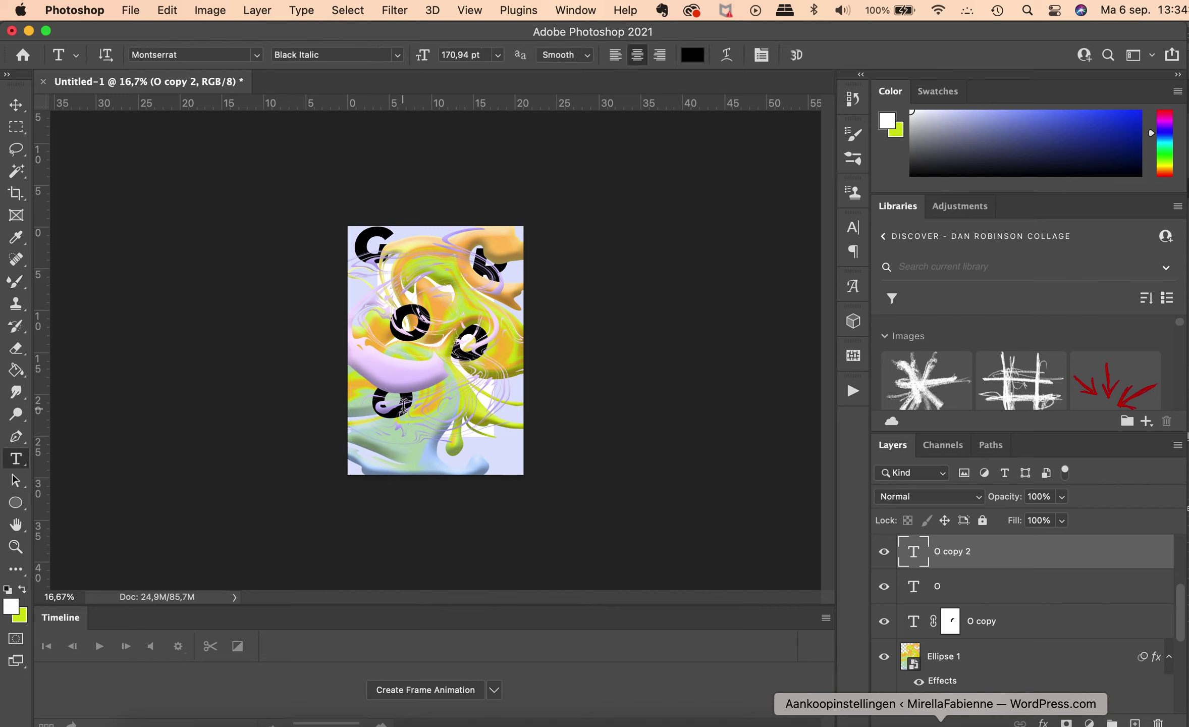
pyautogui.click(404, 408)
pyautogui.write('V')
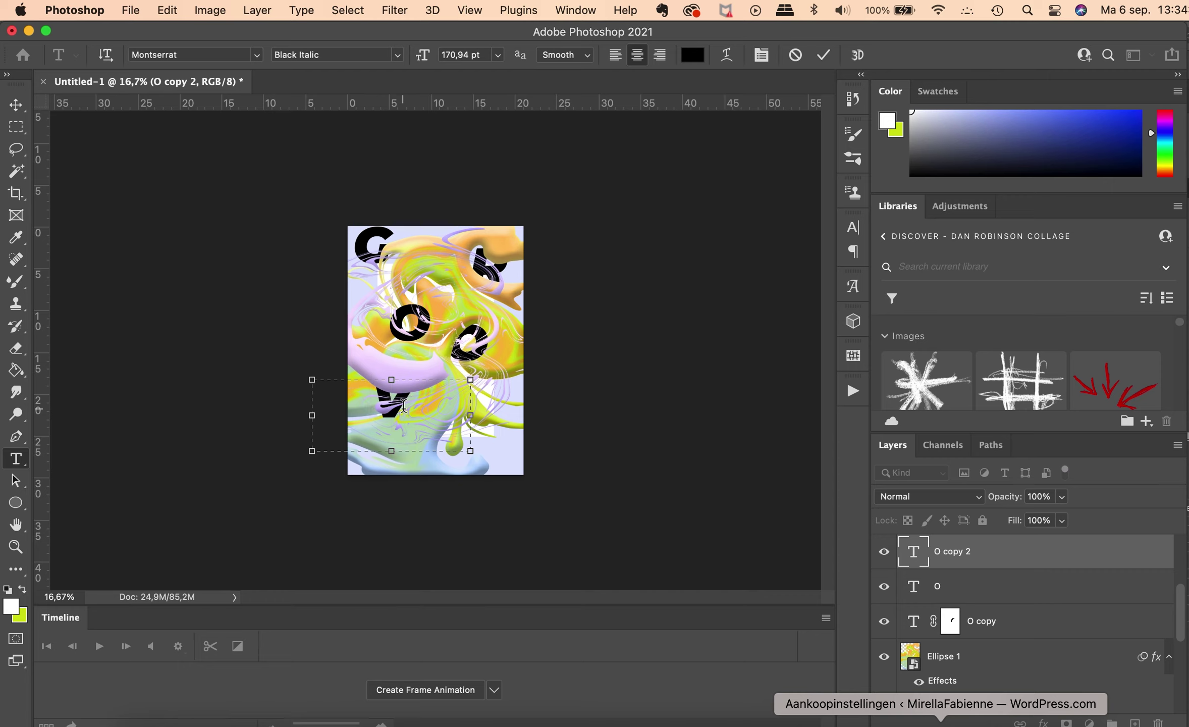
pyautogui.hotkey('ctrl', 'Return')
# Duplicate the V, move it lower right, retype it as Y, and stack it beneath O copy.
pyautogui.hotkey('ctrl', 'j')
pyautogui.hotkey('ctrl', 't')
pyautogui.moveTo(385, 408); pyautogui.dragTo(485, 446)
pyautogui.press('Return')
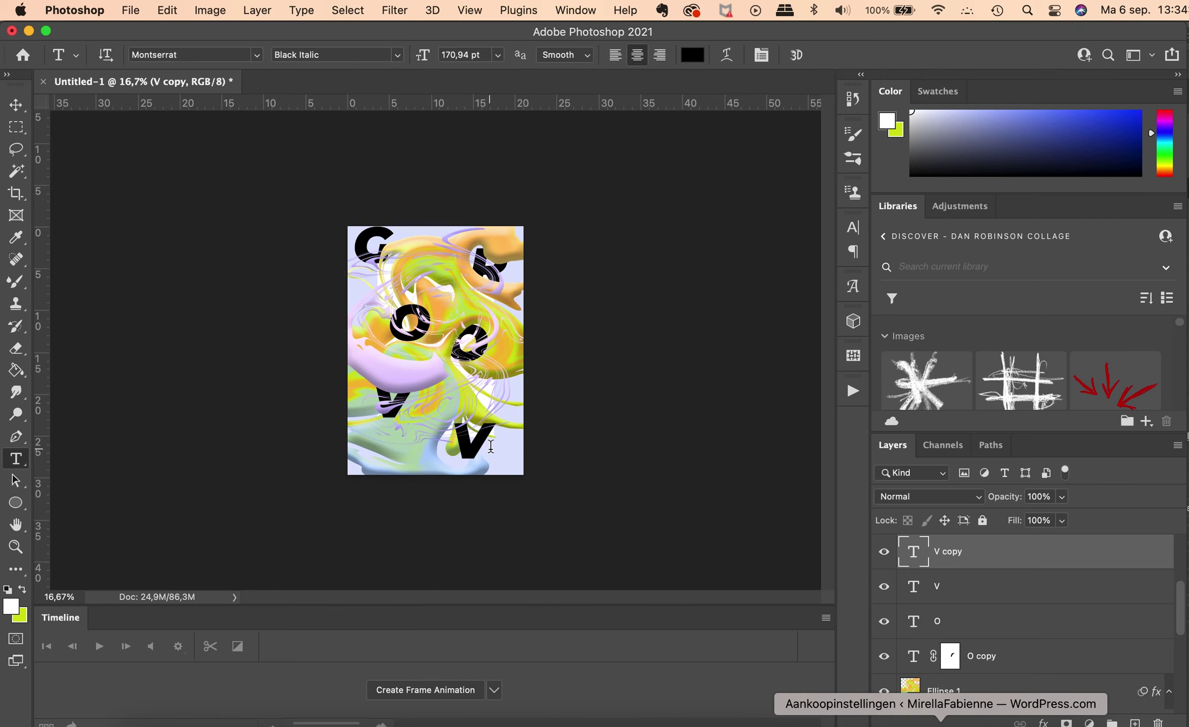
pyautogui.write('Y')
pyautogui.press('Left')
pyautogui.press('BackSpace')
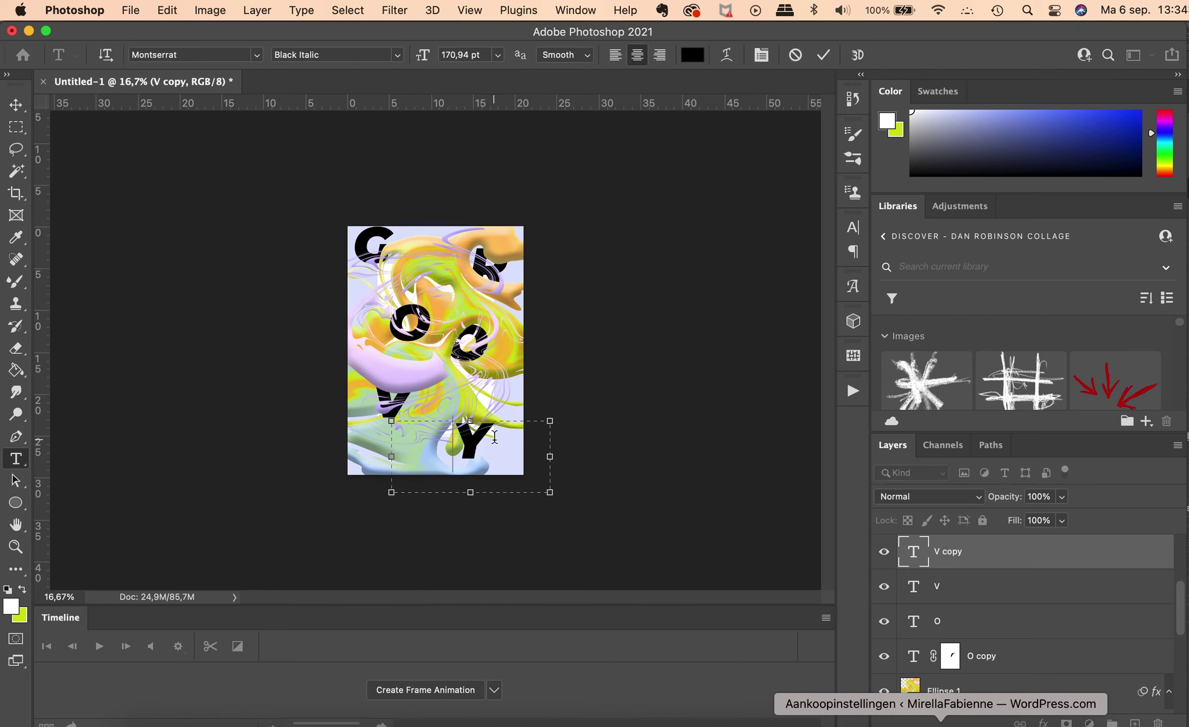
pyautogui.press('Escape')
pyautogui.moveTo(973, 560); pyautogui.dragTo(981, 659)
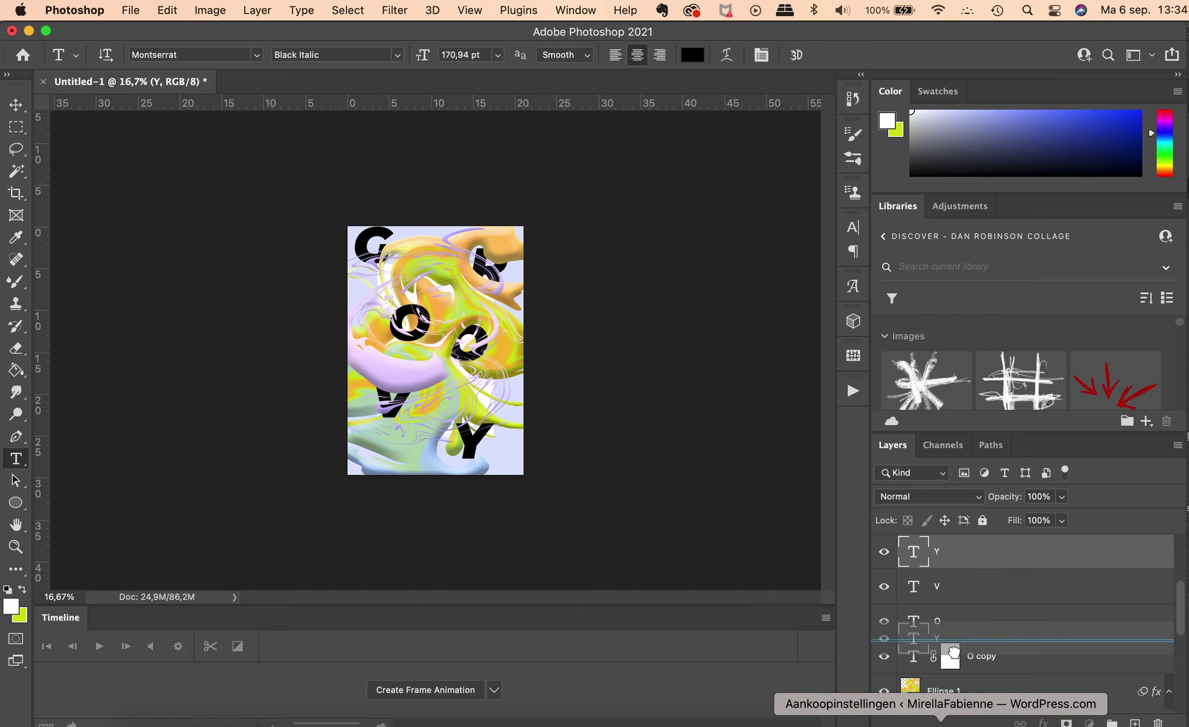
# Drag Ellipse 1 above the Y layer in the Layers panel.
pyautogui.scroll(-3, 980, 656)
pyautogui.scroll(2, 967, 572)
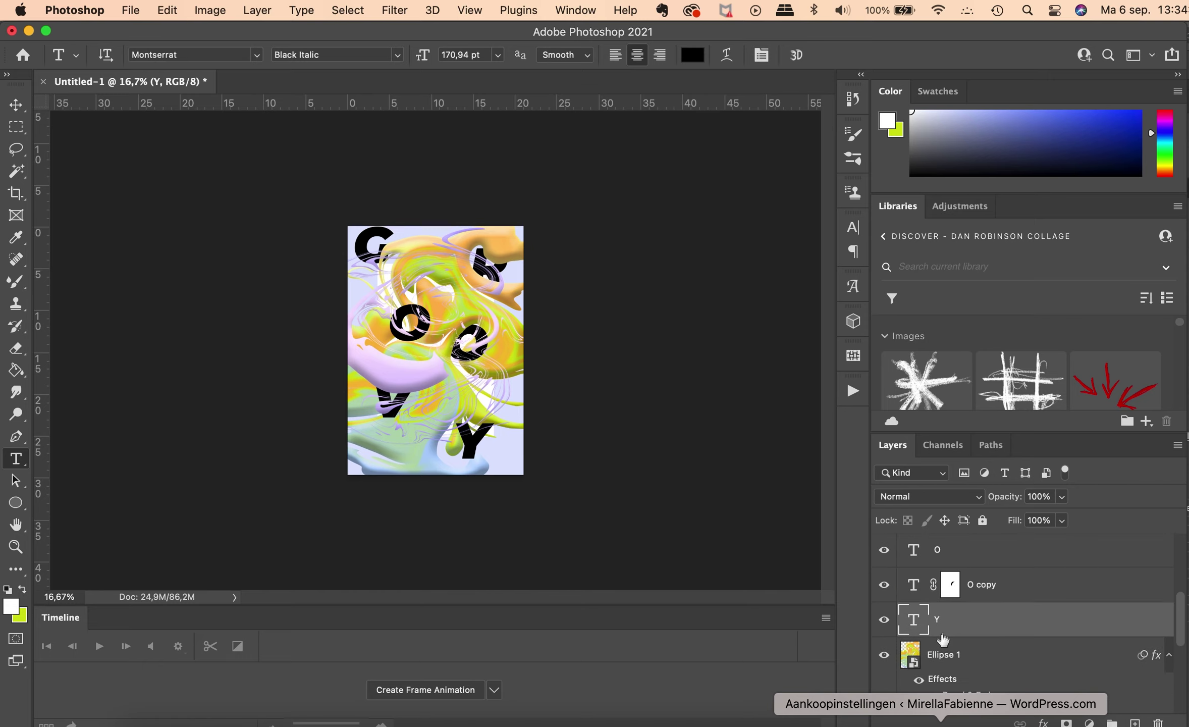
pyautogui.moveTo(948, 610); pyautogui.dragTo(957, 586)
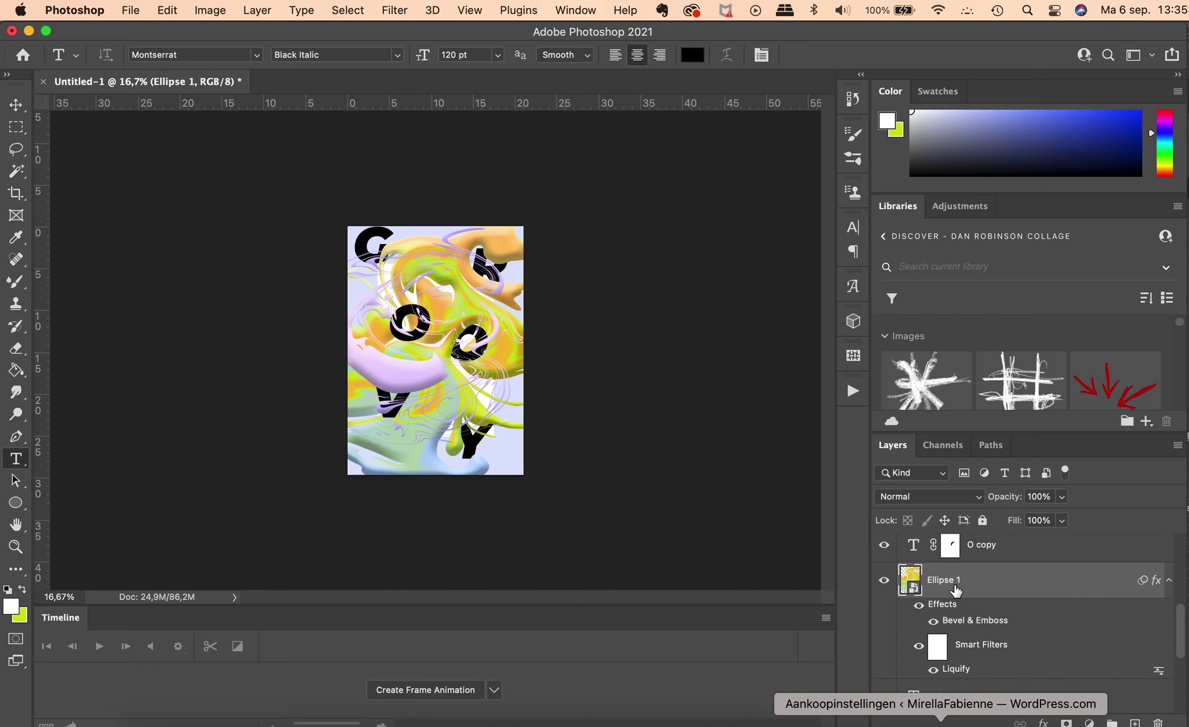
pyautogui.scroll(1, 464, 502)
pyautogui.scroll(1, 465, 502)
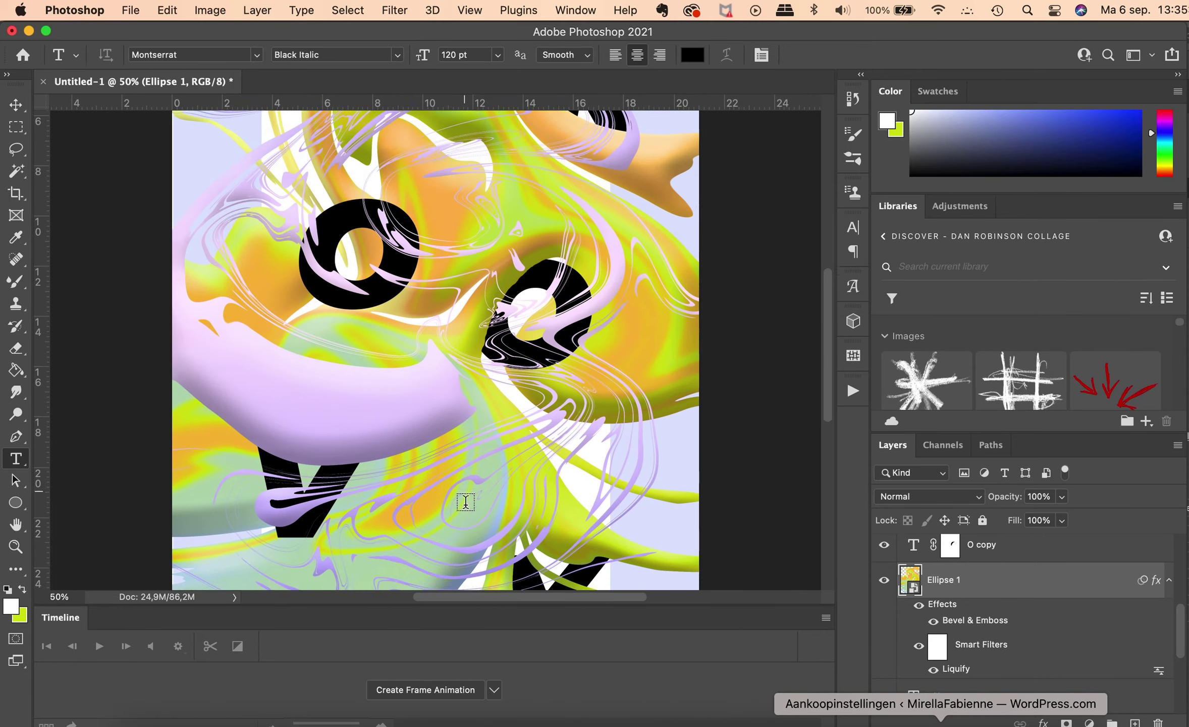
pyautogui.scroll(1, 465, 502)
# Nudge the Y letter slightly lower and zoom out to the whole poster.
pyautogui.press('v')
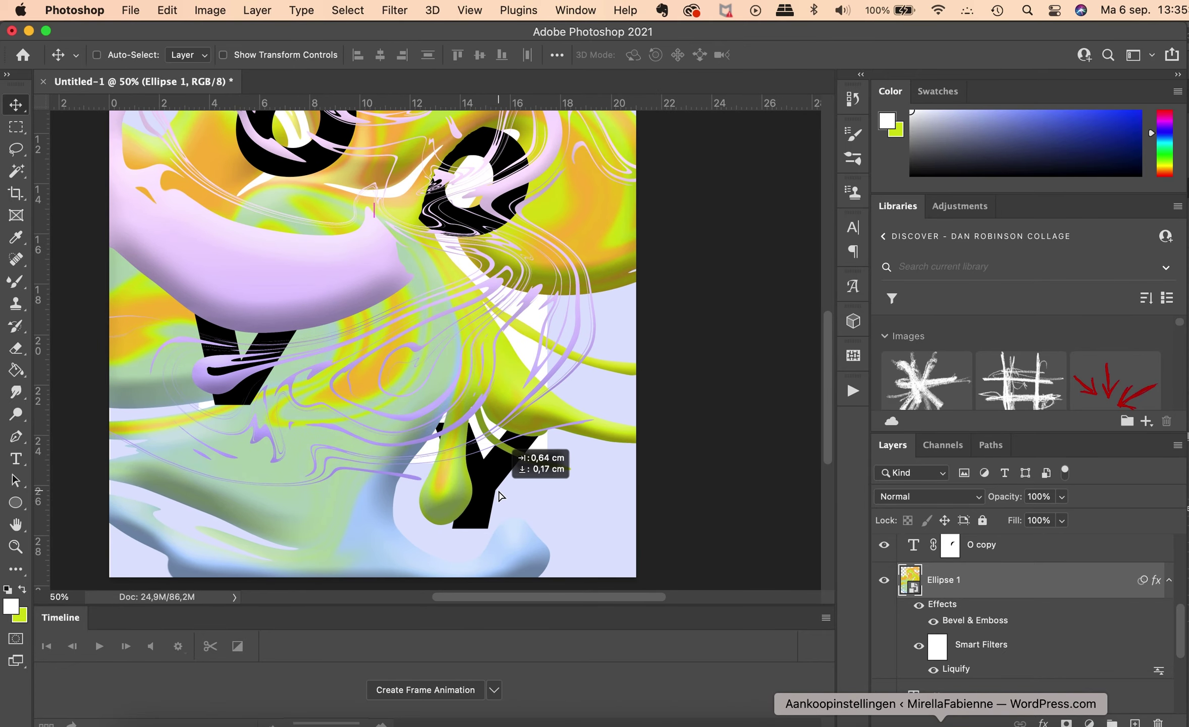
pyautogui.scroll(-3, 986, 614)
pyautogui.click(985, 614)
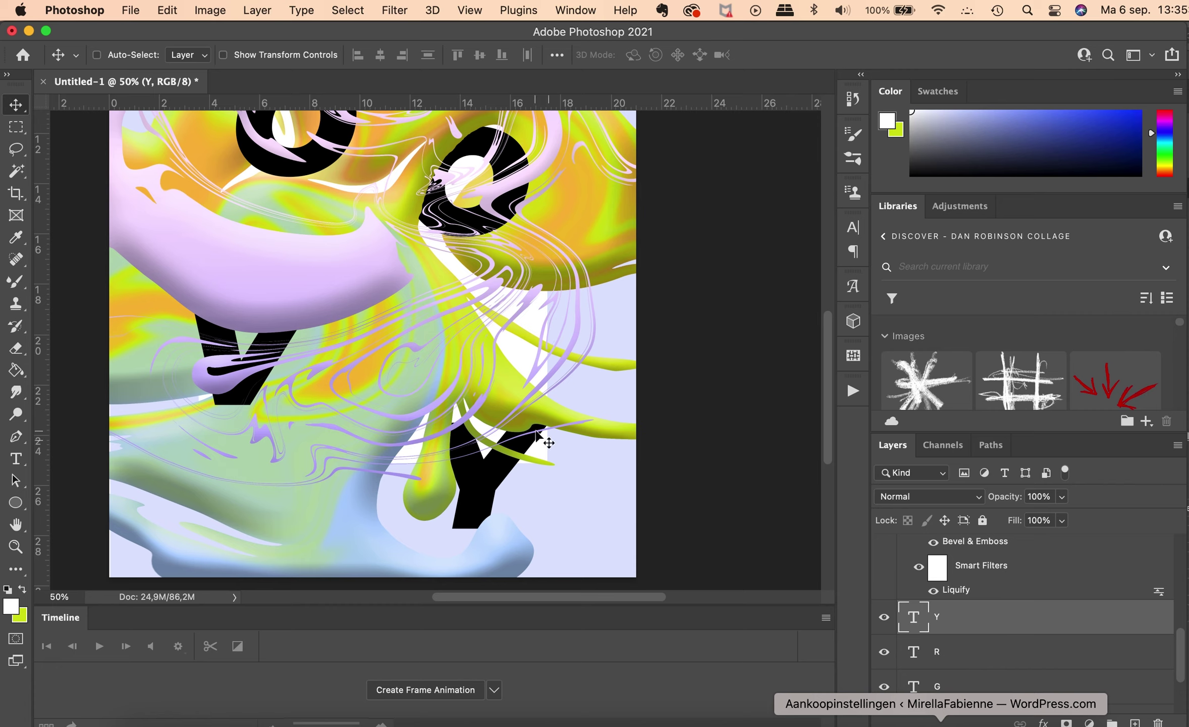
pyautogui.moveTo(494, 474)
pyautogui.mouseDown()
pyautogui.moveTo(510, 482)
pyautogui.moveTo(503, 501)
pyautogui.mouseUp()
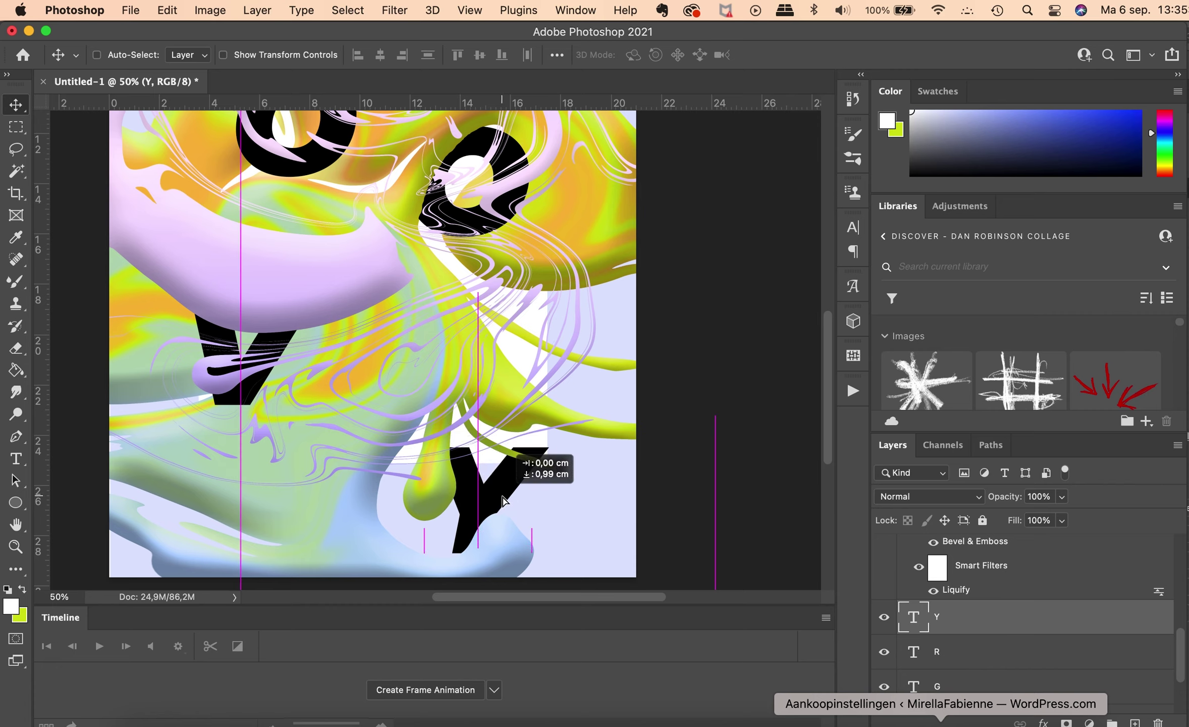
pyautogui.press('super+minus')
pyautogui.press('super+minus')
pyautogui.press('super+minus')
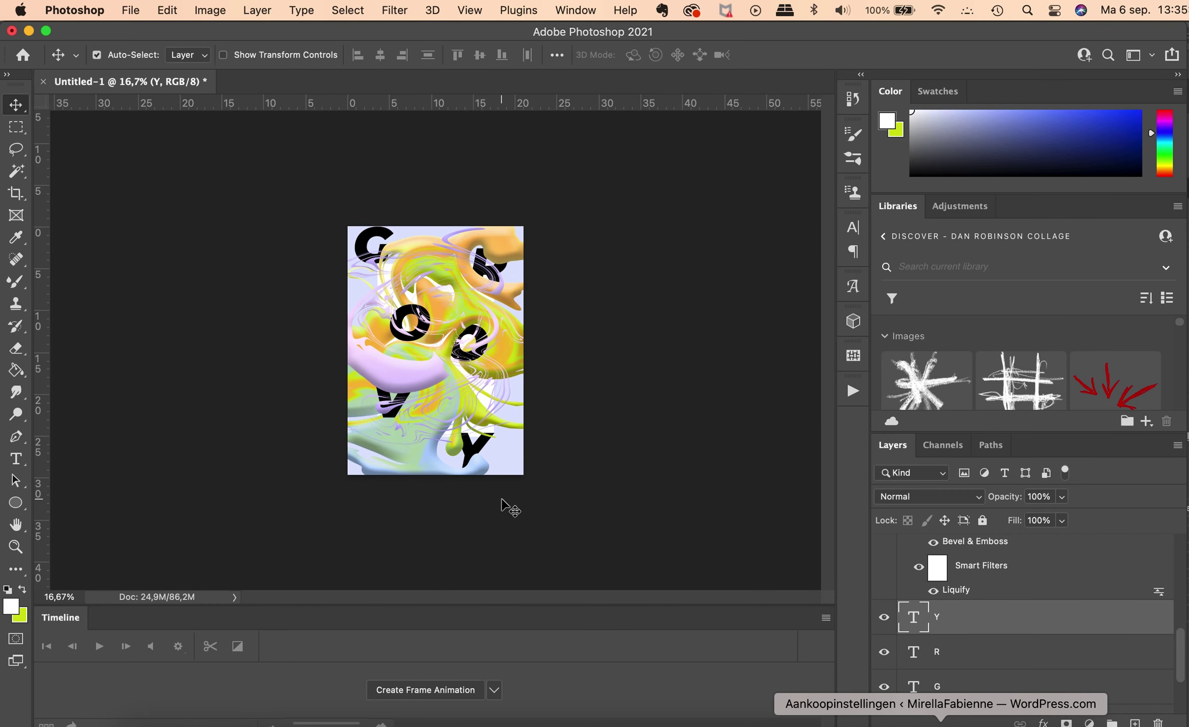
pyautogui.press('super+minus')
pyautogui.scroll(5, 432, 319)
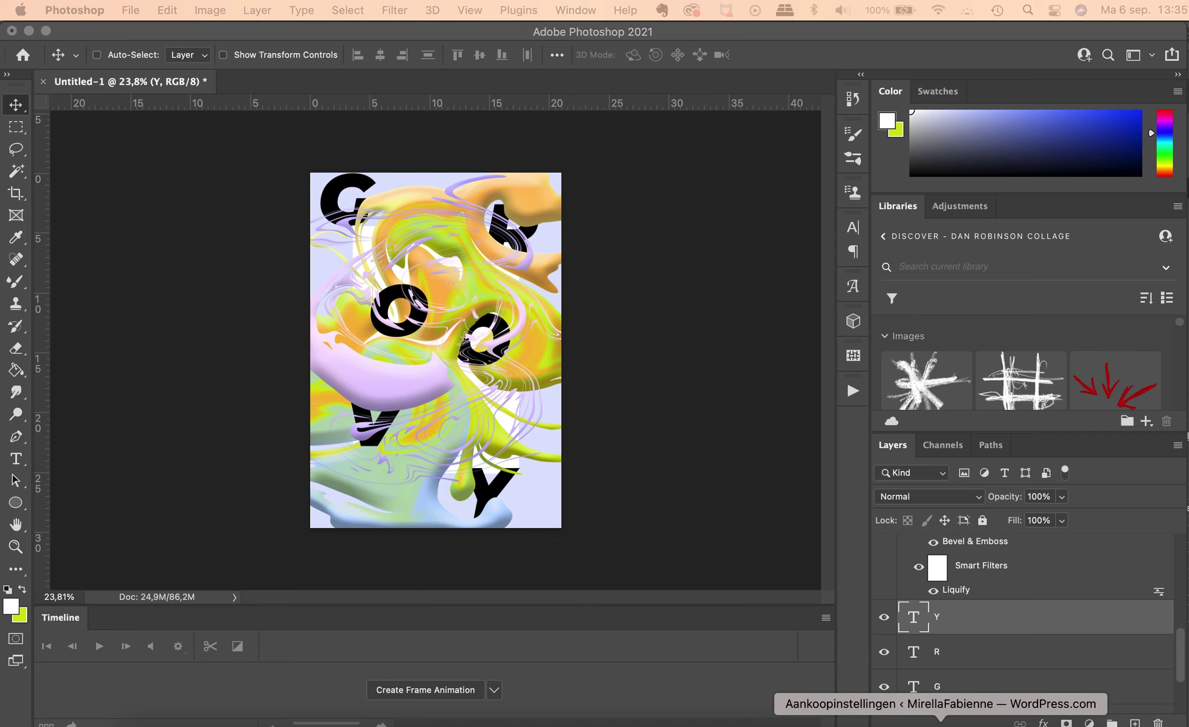
pyautogui.scroll(-3, 987, 616)
# Move the Y, R and G letter layers together higher in the layer stack.
pyautogui.click(987, 615)
pyautogui.keyDown('shift'); pyautogui.click(965, 637); pyautogui.keyUp('shift')
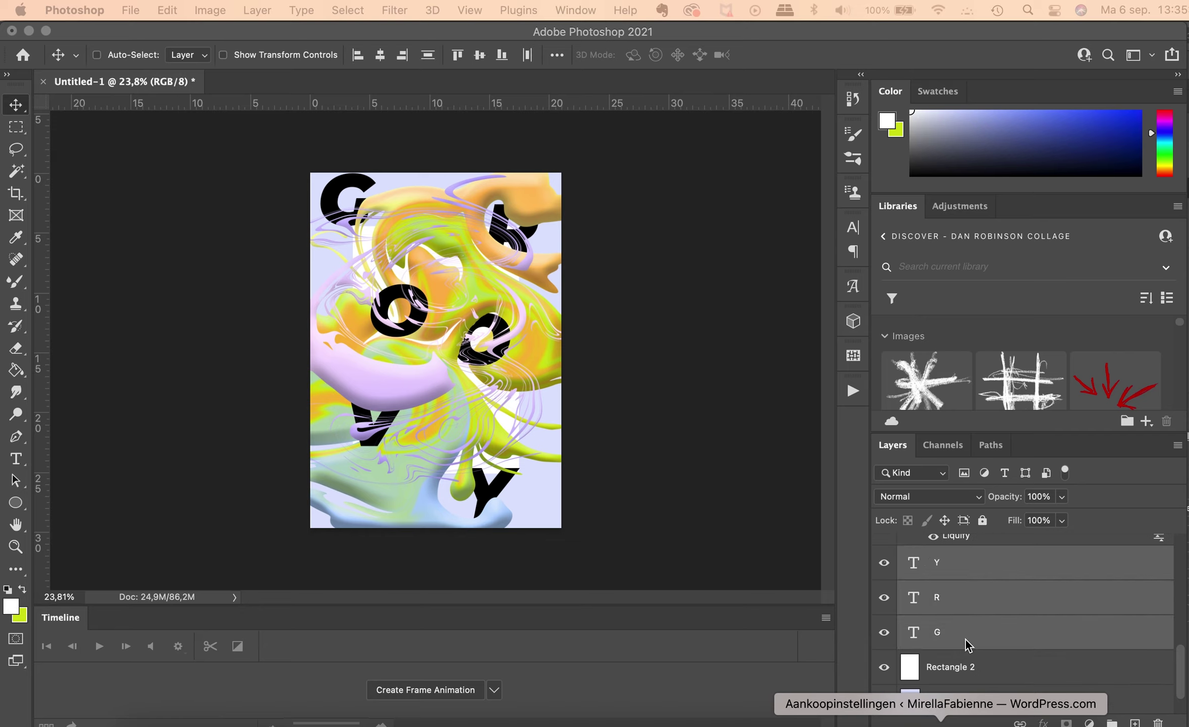
pyautogui.scroll(-3, 964, 638)
pyautogui.moveTo(965, 639); pyautogui.dragTo(959, 556)
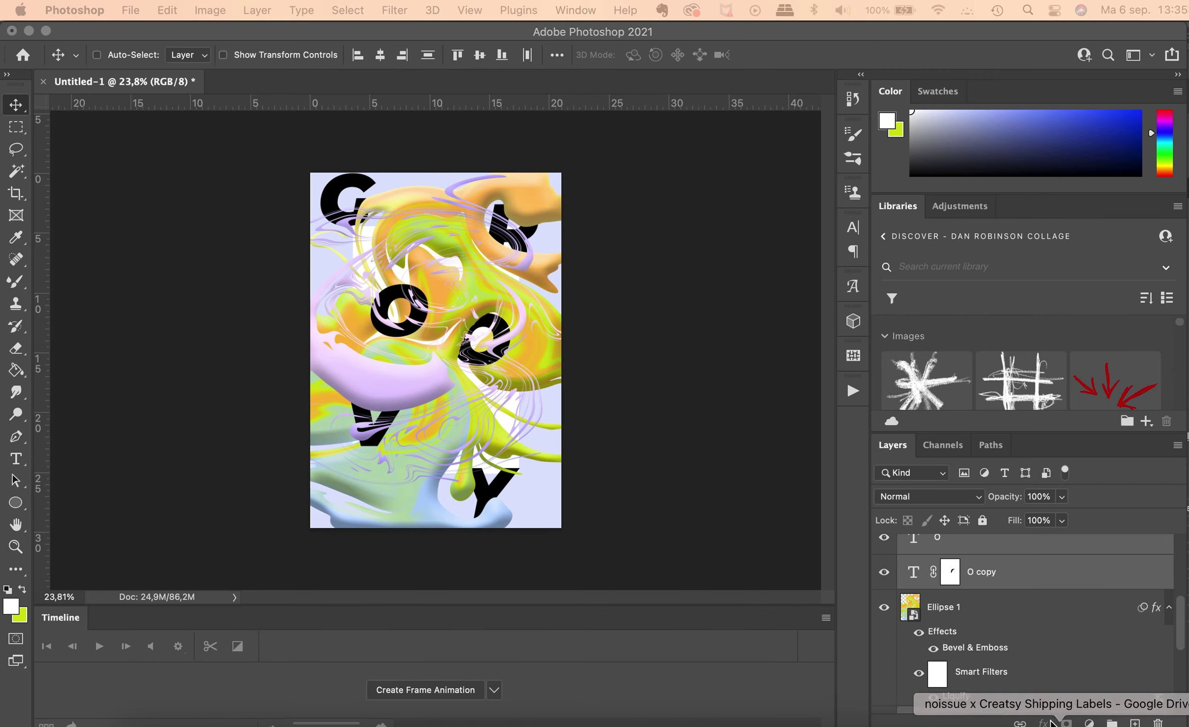
pyautogui.click(1028, 649)
pyautogui.scroll(-3, 1028, 650)
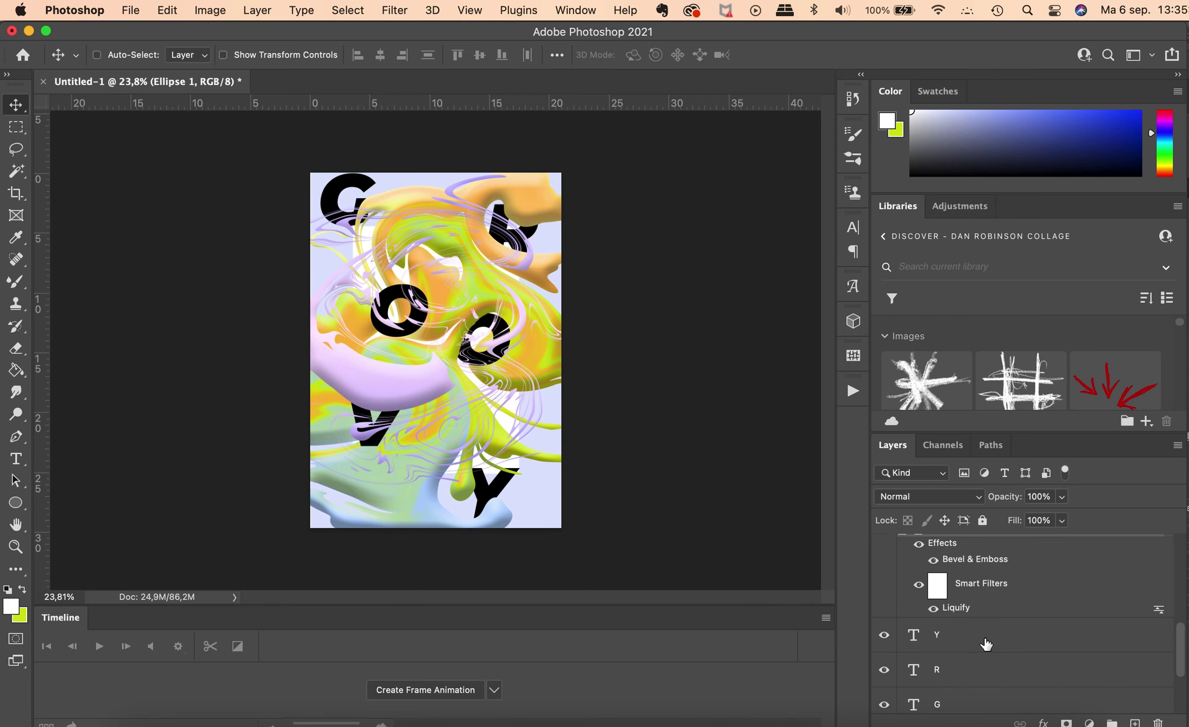
pyautogui.click(985, 644)
# Give the Y a Gradient Overlay effect instead of a Color Overlay.
pyautogui.click(1043, 722)
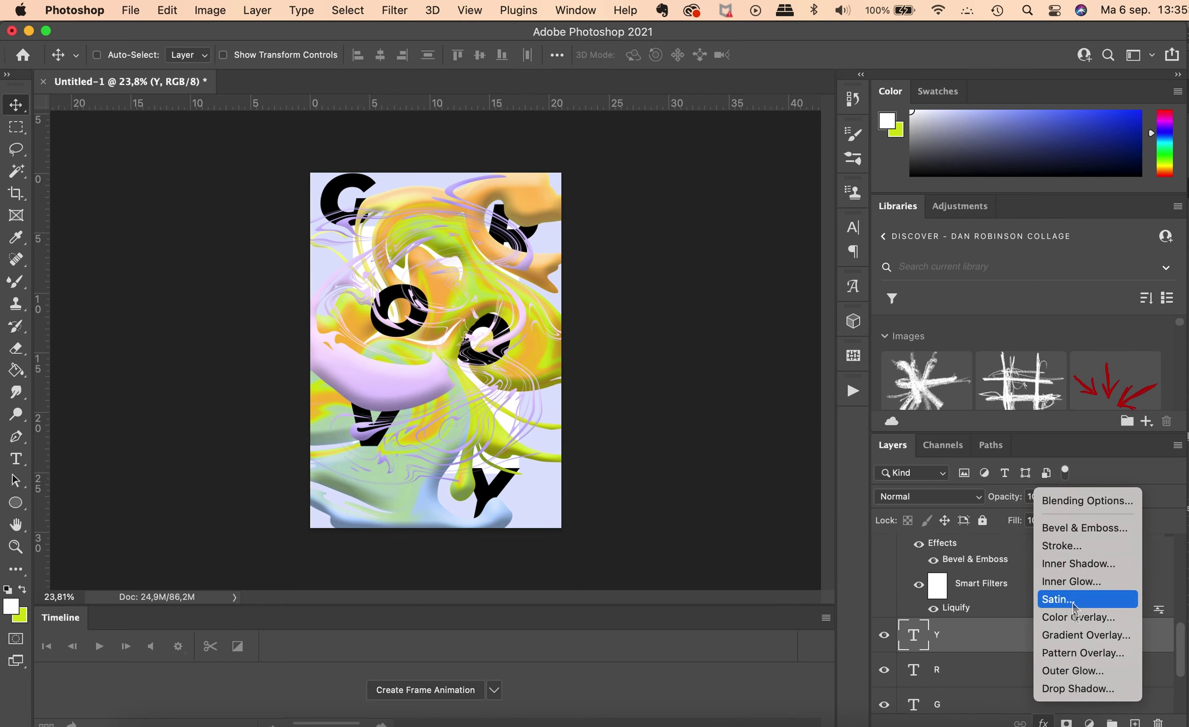
pyautogui.click(1074, 618)
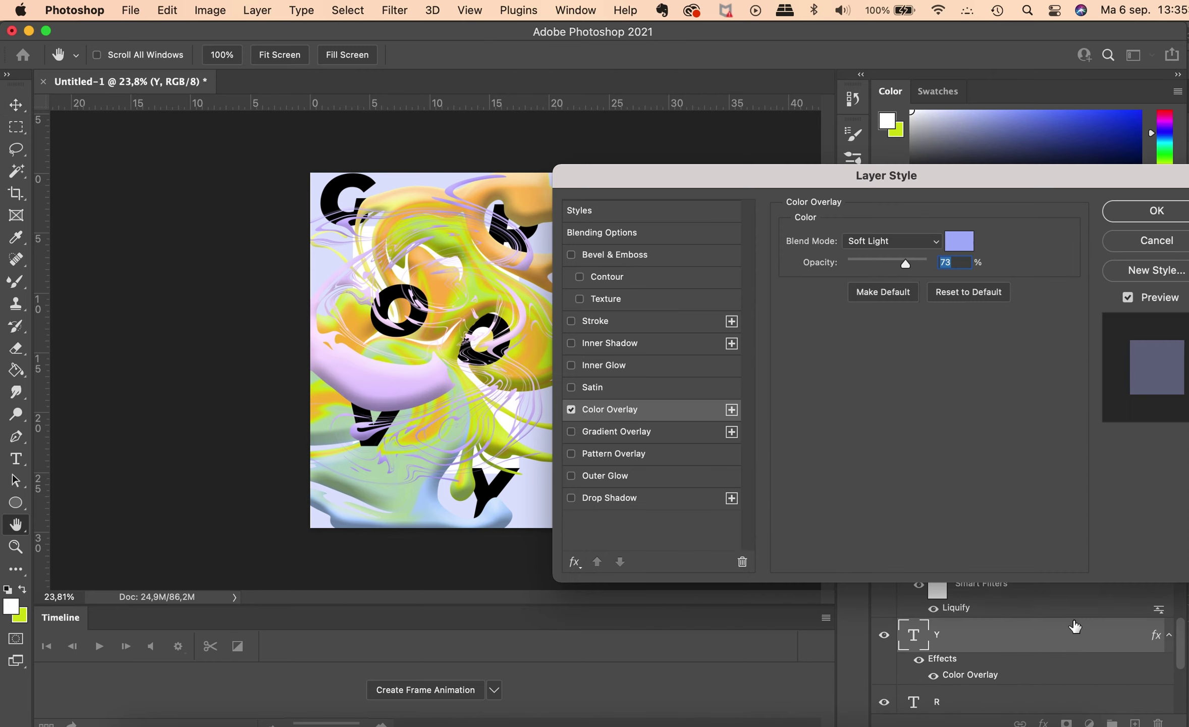
pyautogui.click(572, 409)
pyautogui.click(571, 431)
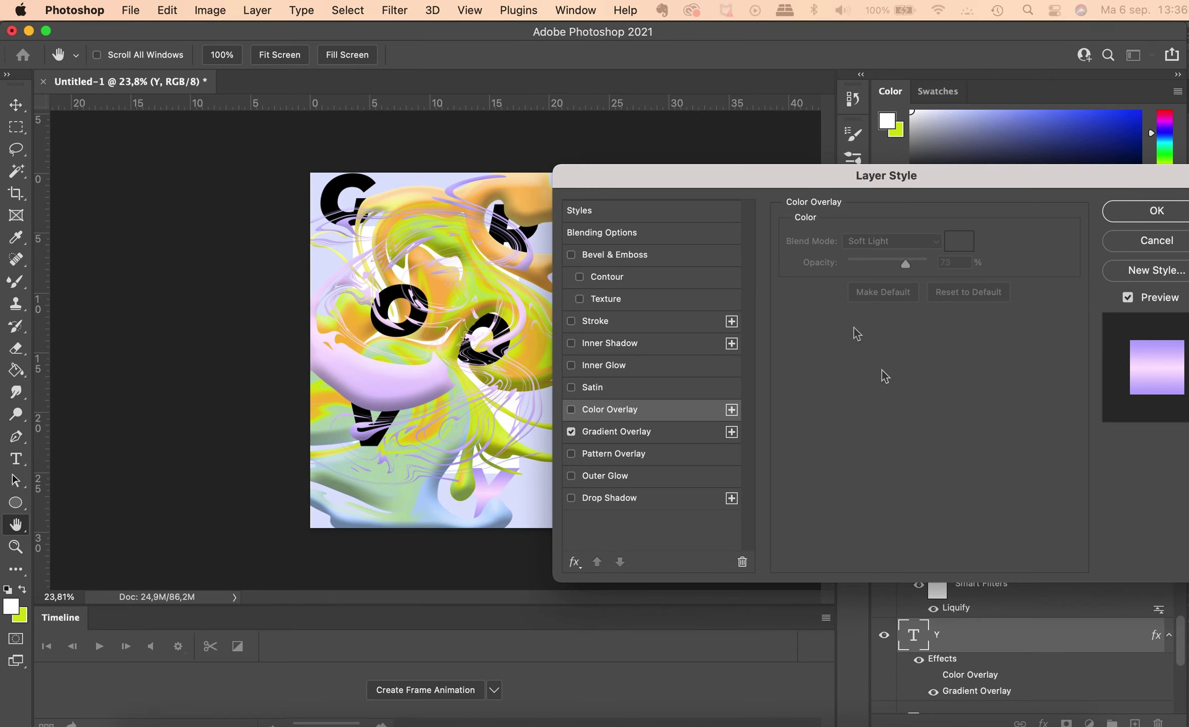
pyautogui.click(676, 434)
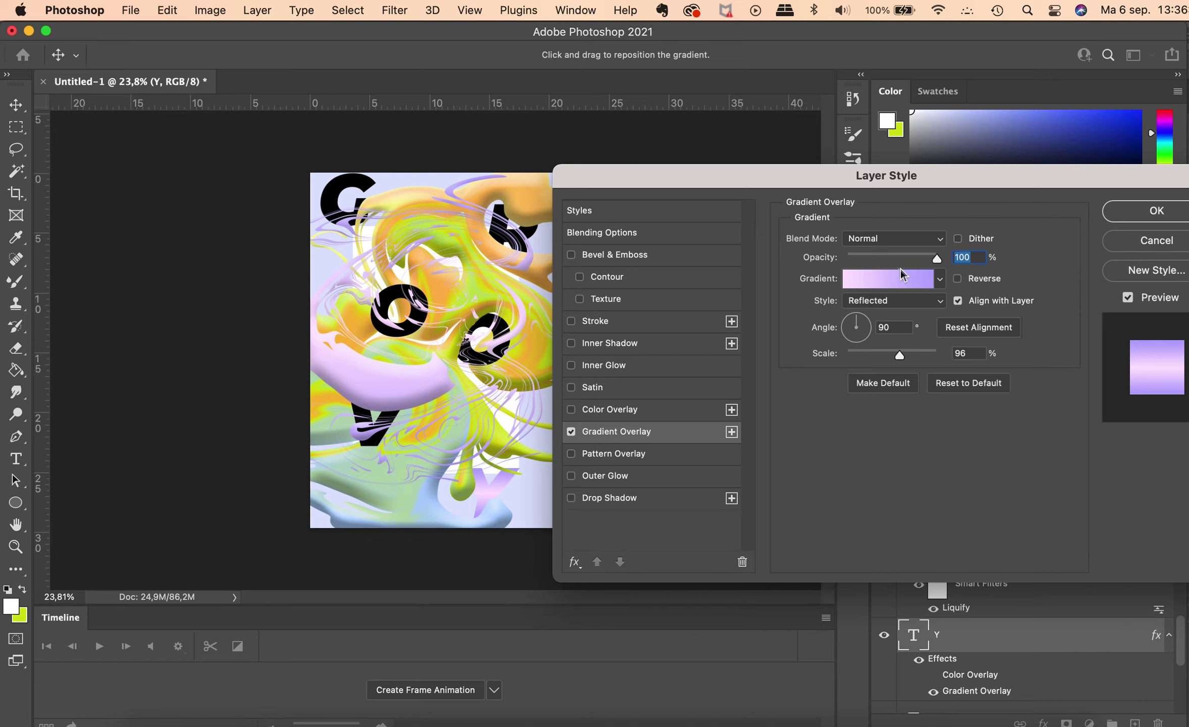
pyautogui.click(939, 278)
# Enable Bevel & Emboss on the Y with a black shadow colour.
pyautogui.click(571, 254)
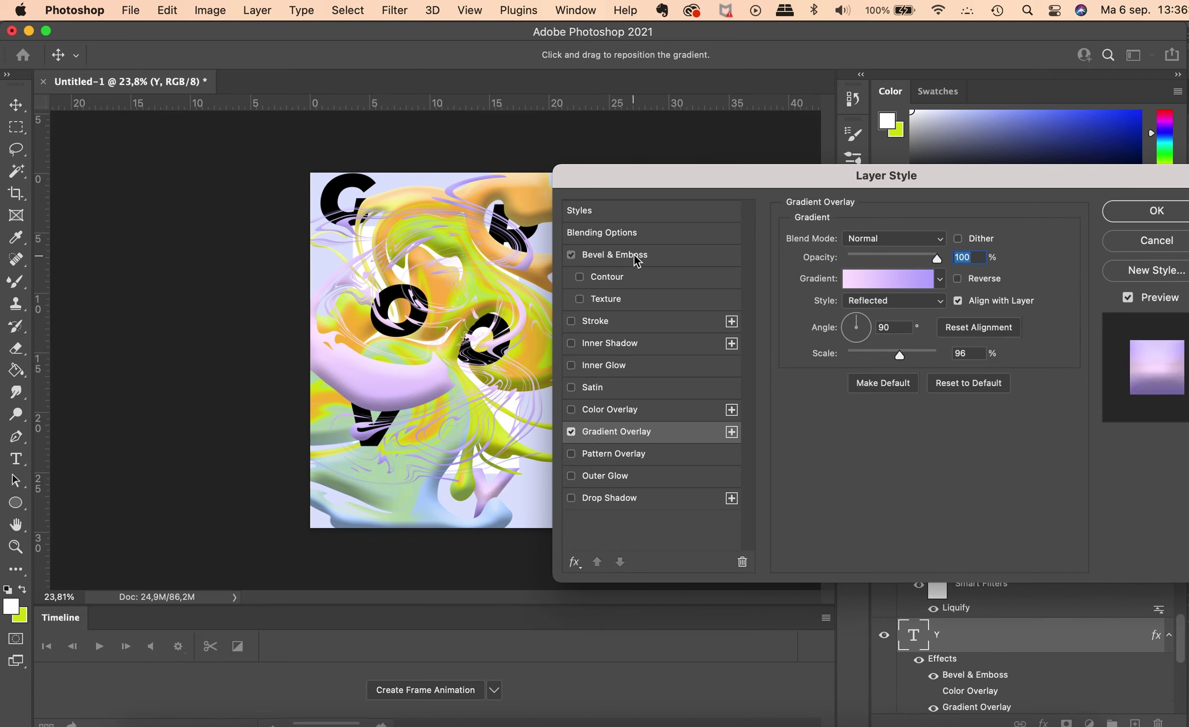
pyautogui.click(608, 256)
pyautogui.click(973, 504)
pyautogui.click(777, 378)
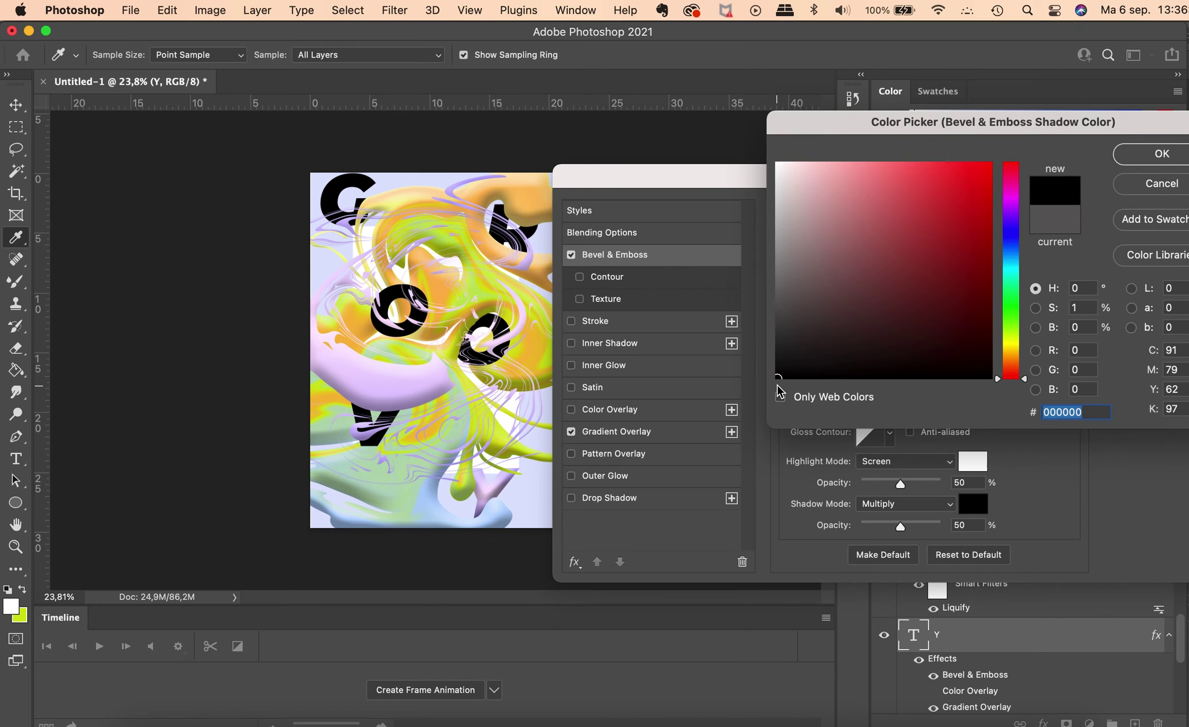
pyautogui.press('Return')
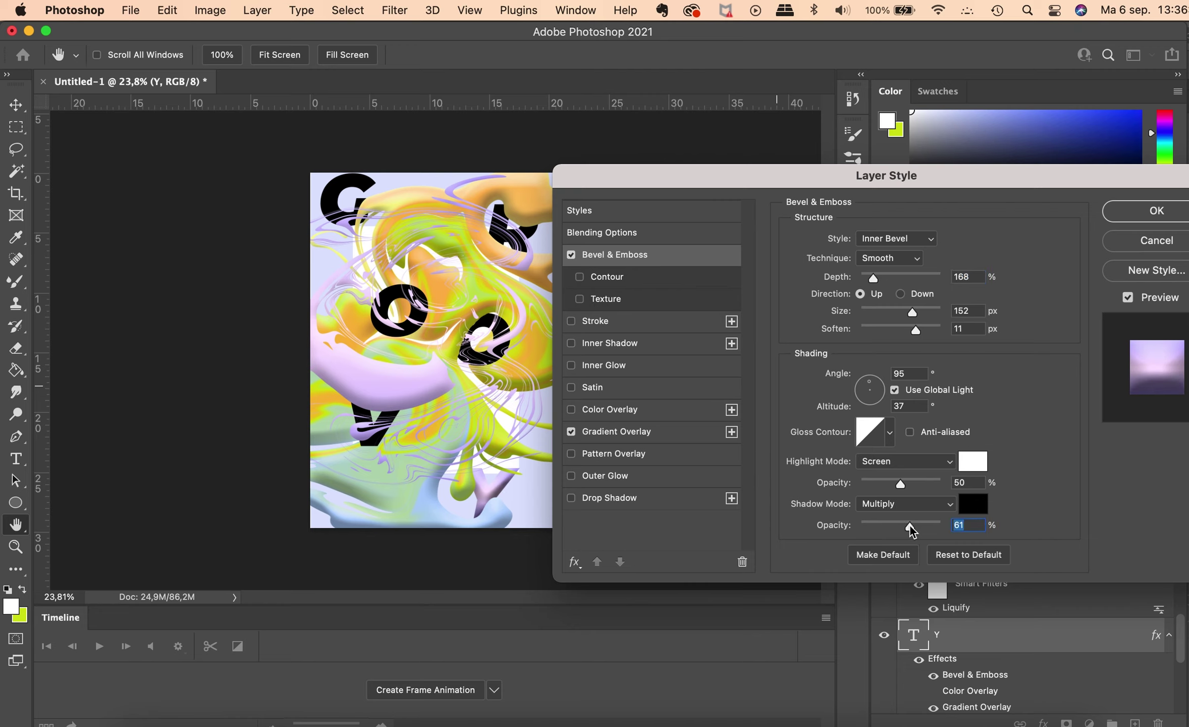
# Choose a warm orange gradient preset for the Gradient Overlay and apply the layer style.
pyautogui.click(650, 432)
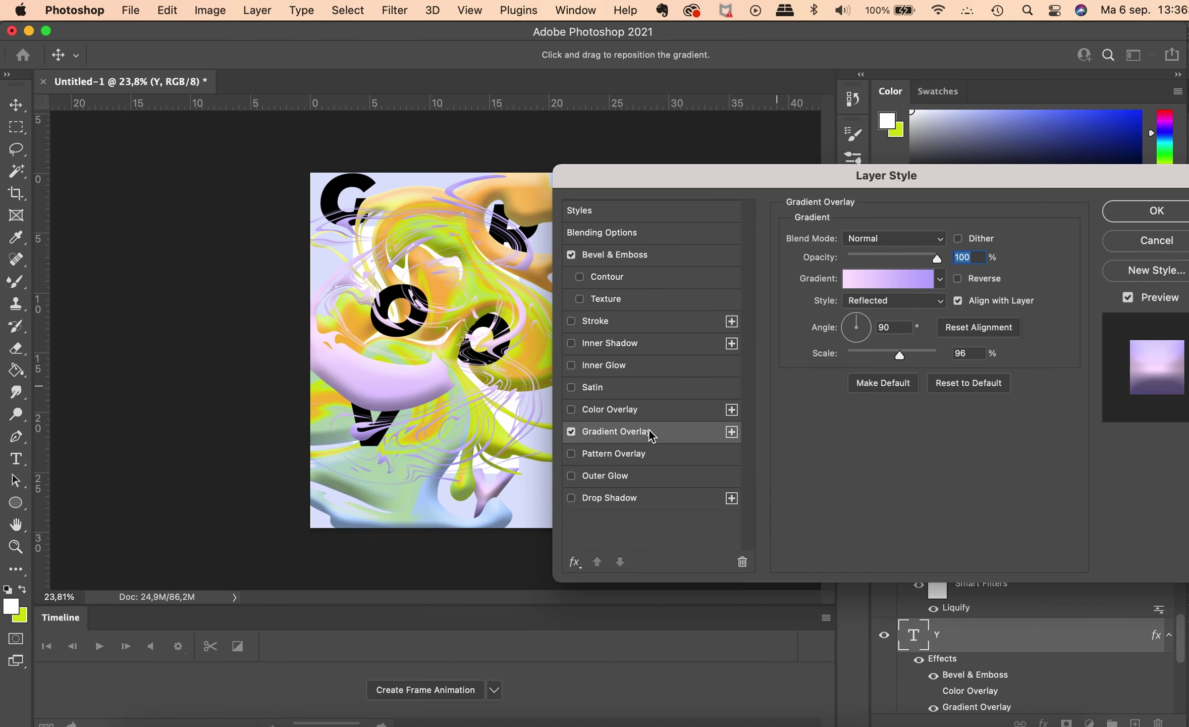
pyautogui.click(941, 280)
pyautogui.scroll(2, 893, 359)
pyautogui.scroll(3, 893, 358)
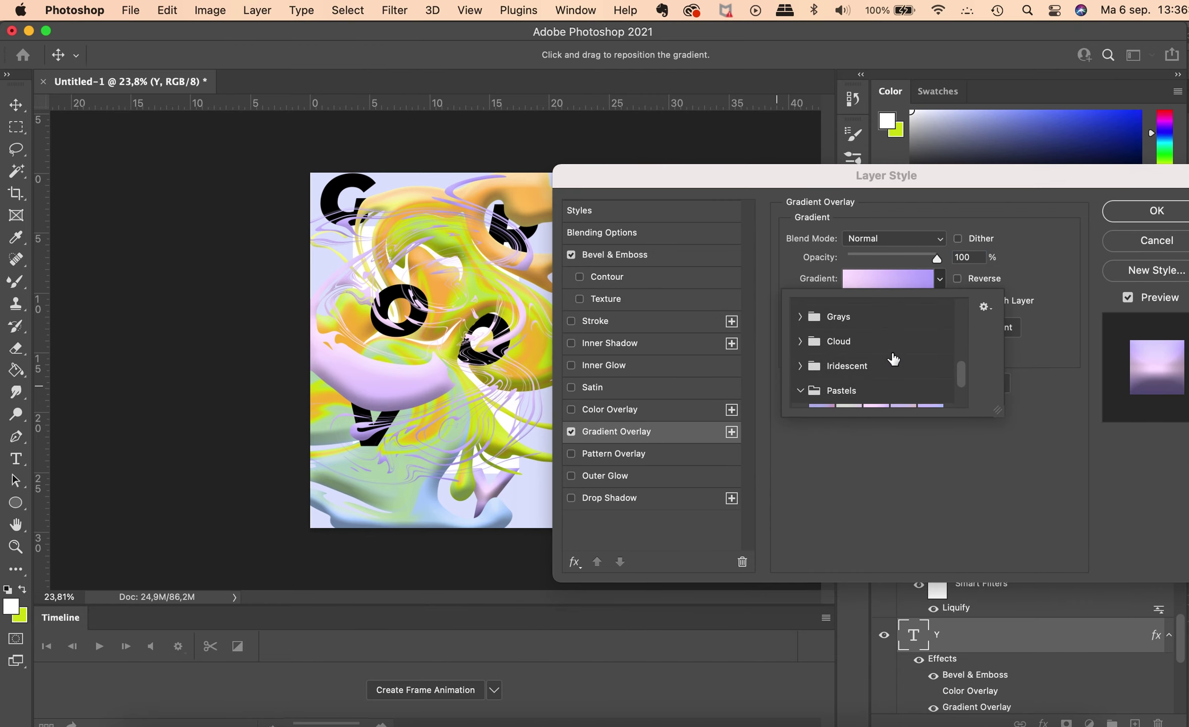
pyautogui.click(823, 368)
pyautogui.scroll(-3, 868, 353)
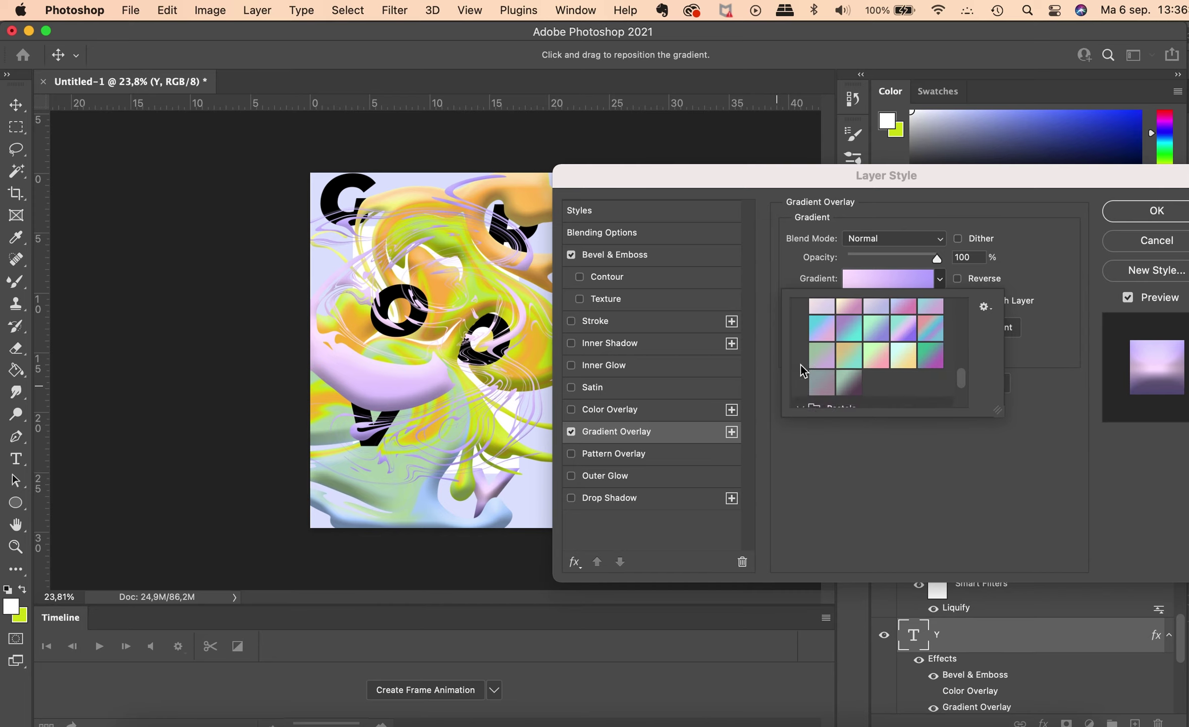
pyautogui.click(934, 334)
pyautogui.scroll(5, 854, 352)
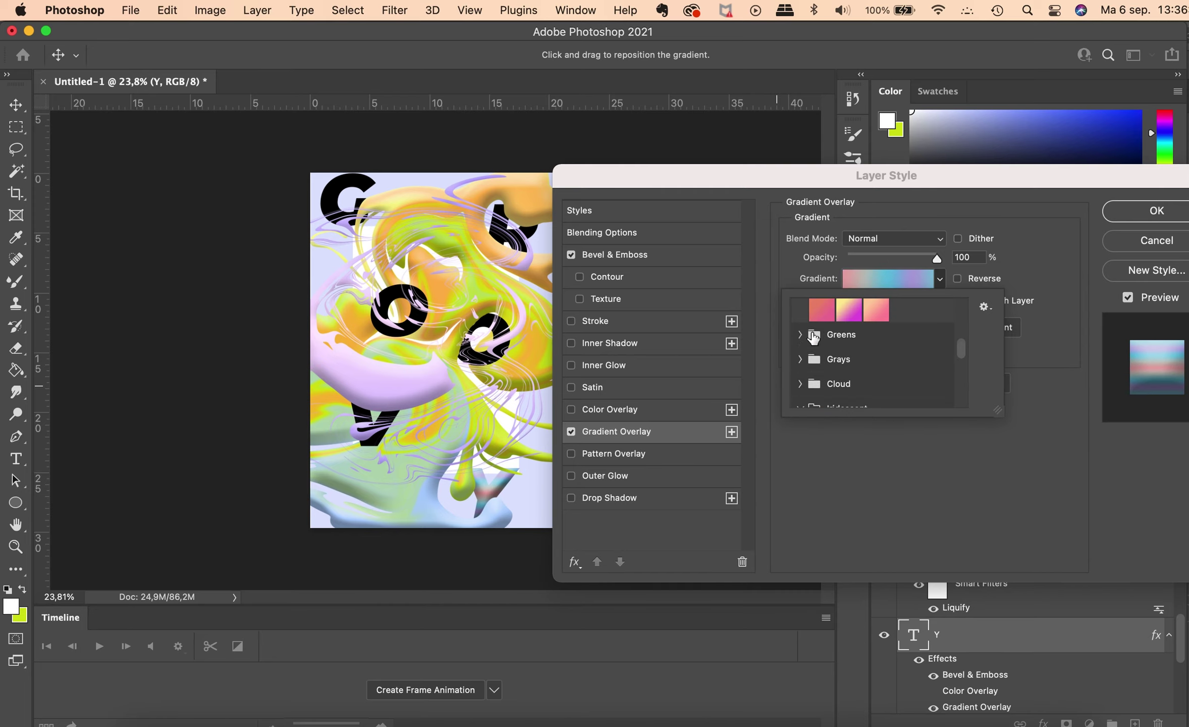
pyautogui.scroll(2, 813, 337)
pyautogui.click(815, 343)
pyautogui.scroll(2, 818, 343)
pyautogui.click(818, 342)
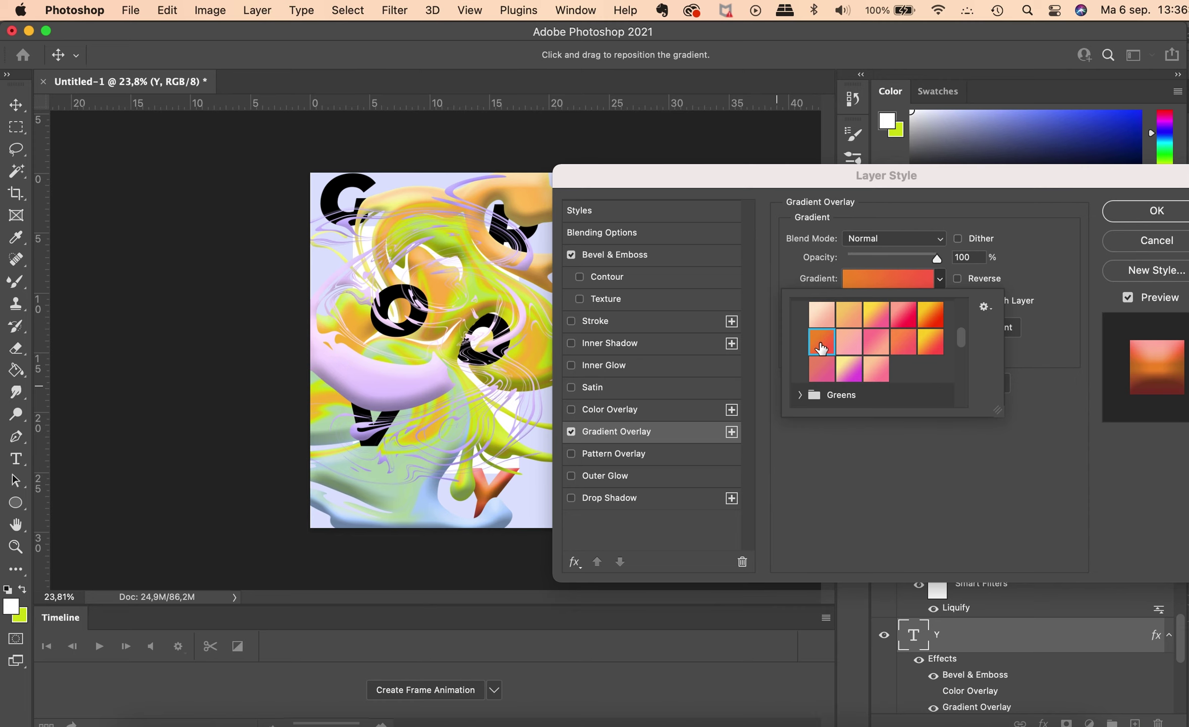
pyautogui.click(1116, 216)
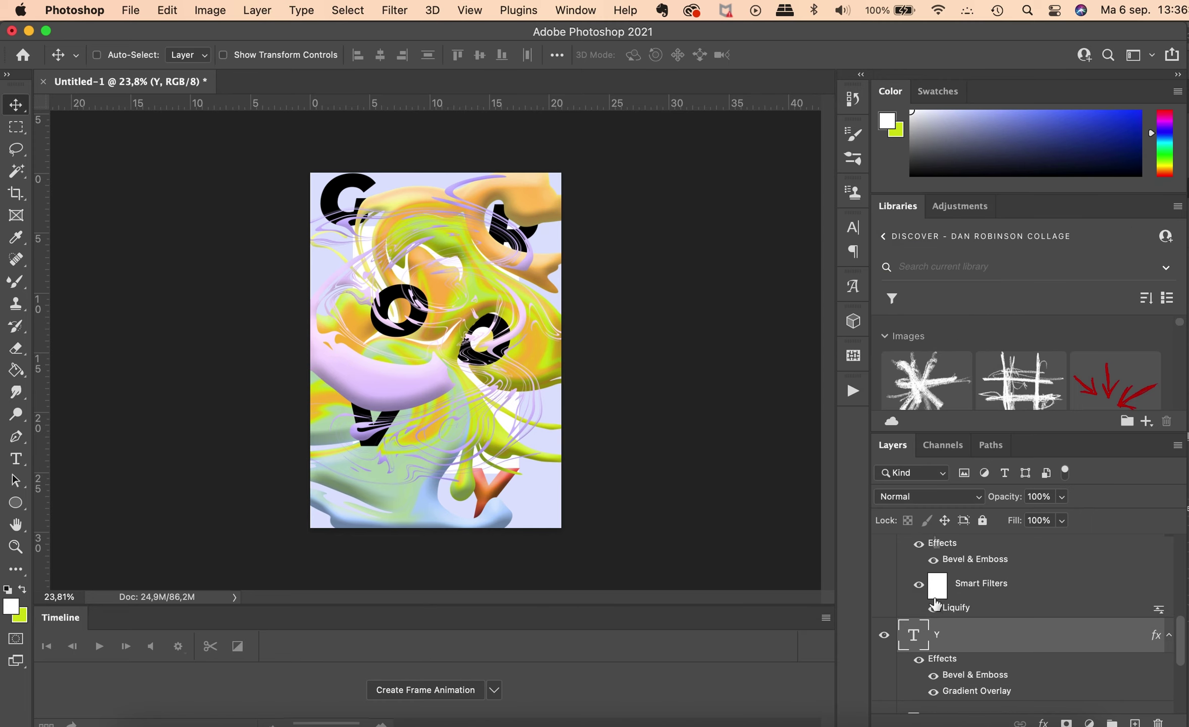
# Copy the Y layer's bevel and orange-gradient style and paste it onto the R layer.
pyautogui.rightClick(945, 661)
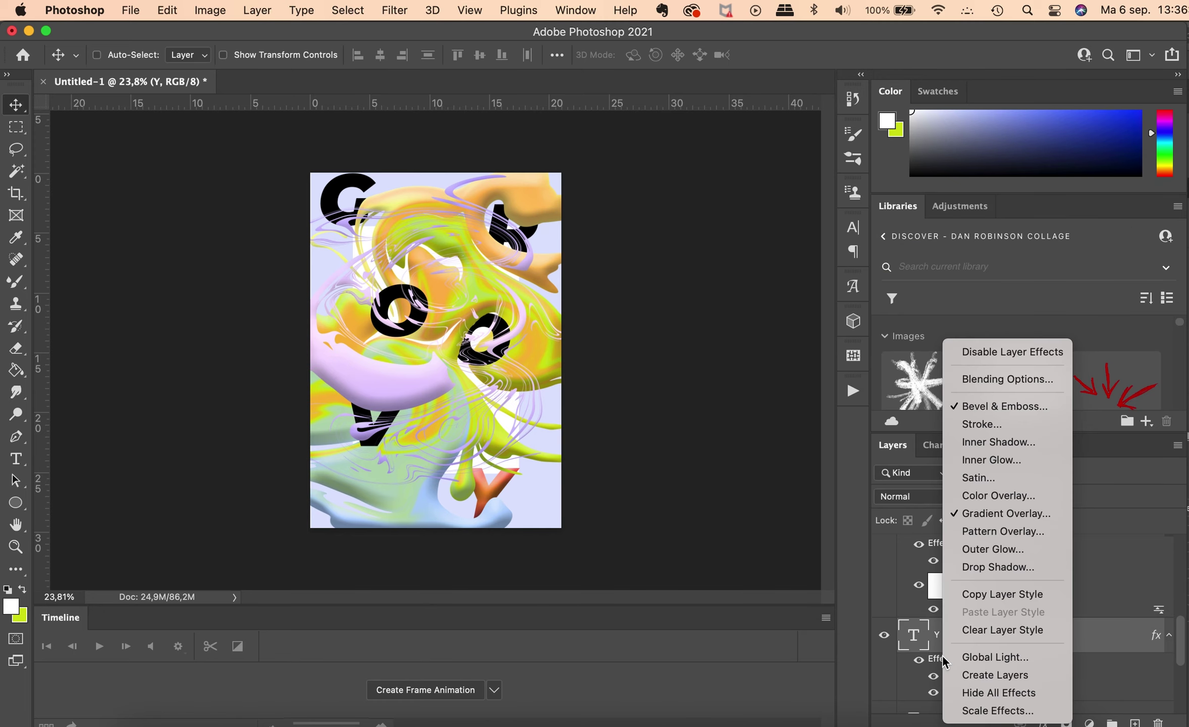
pyautogui.rightClick(956, 648)
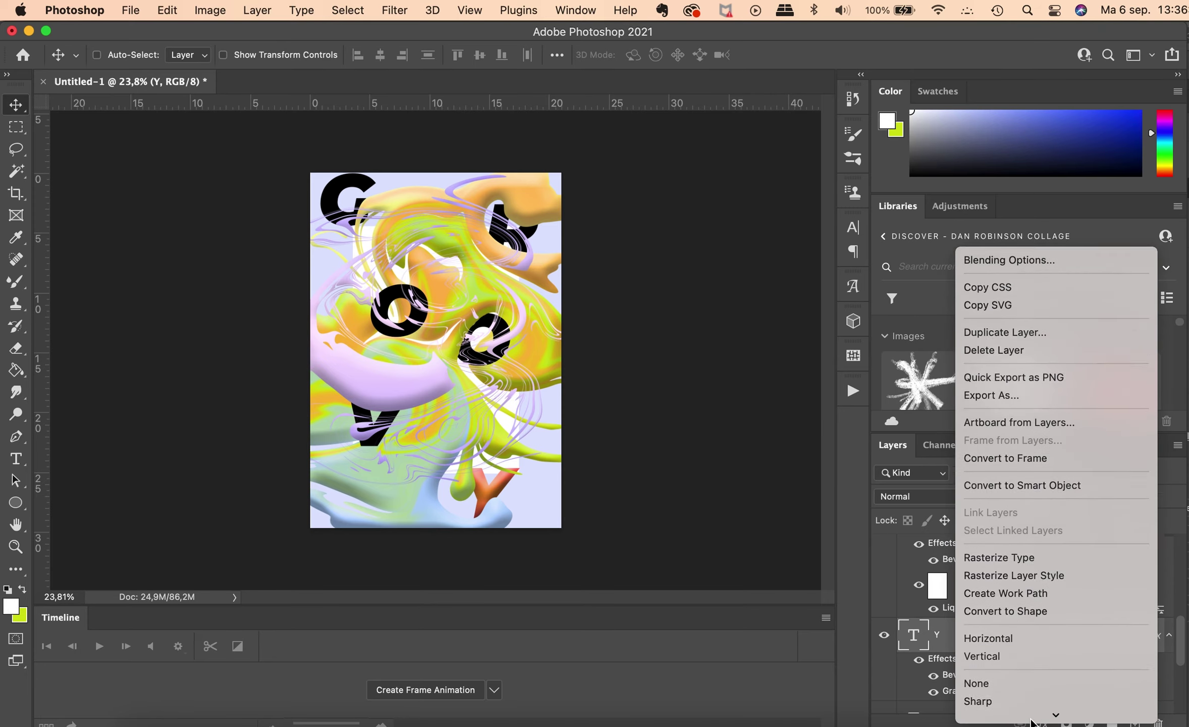
pyautogui.click(1031, 588)
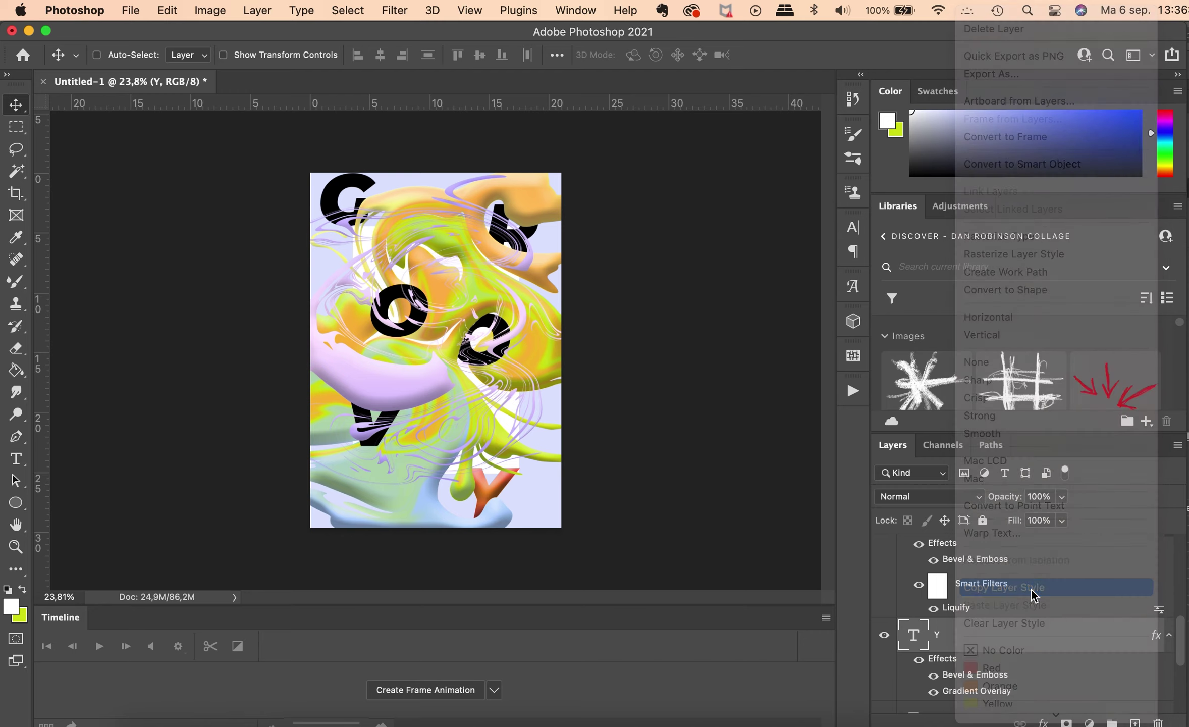
pyautogui.scroll(-3, 1029, 590)
pyautogui.rightClick(1027, 619)
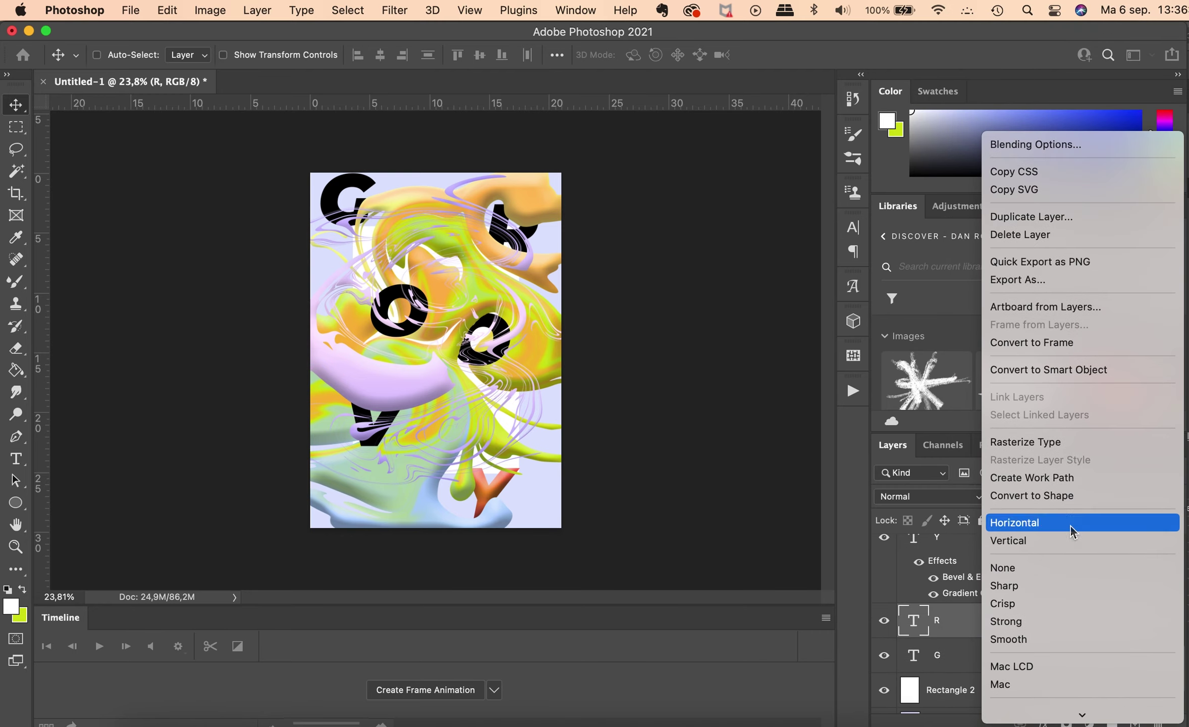
pyautogui.click(1066, 539)
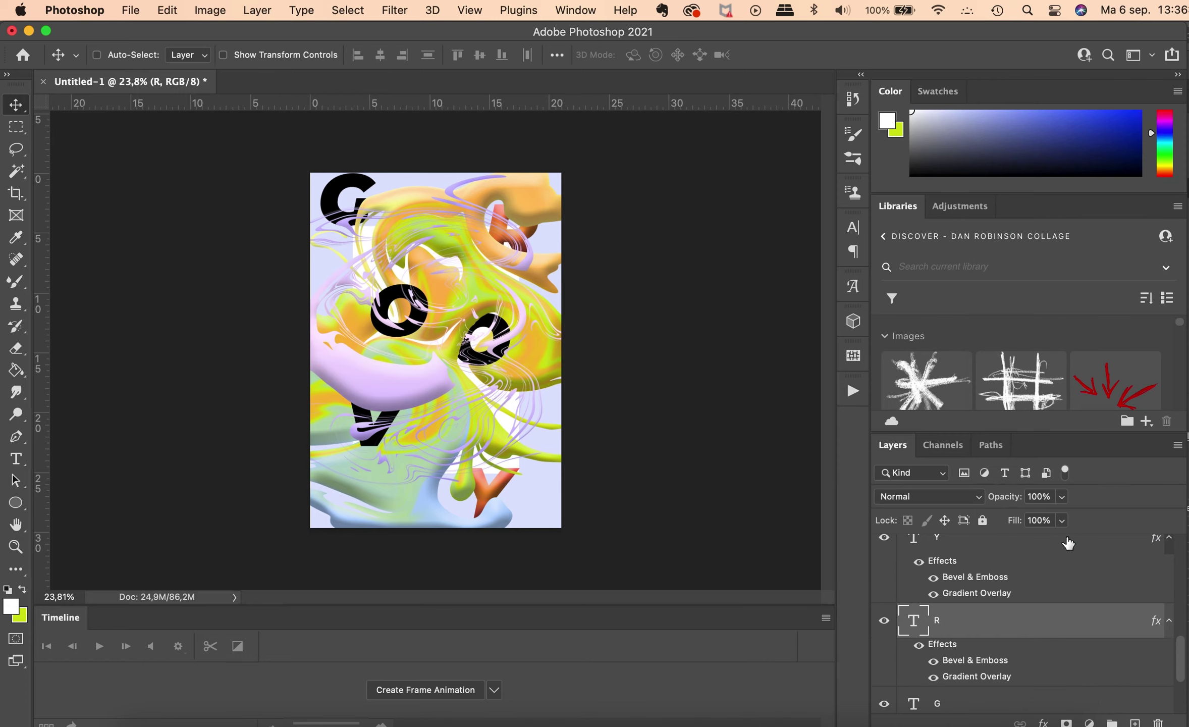
# Paste the Y's layer style onto the G and O text layers.
pyautogui.scroll(-3, 1035, 602)
pyautogui.rightClick(975, 596)
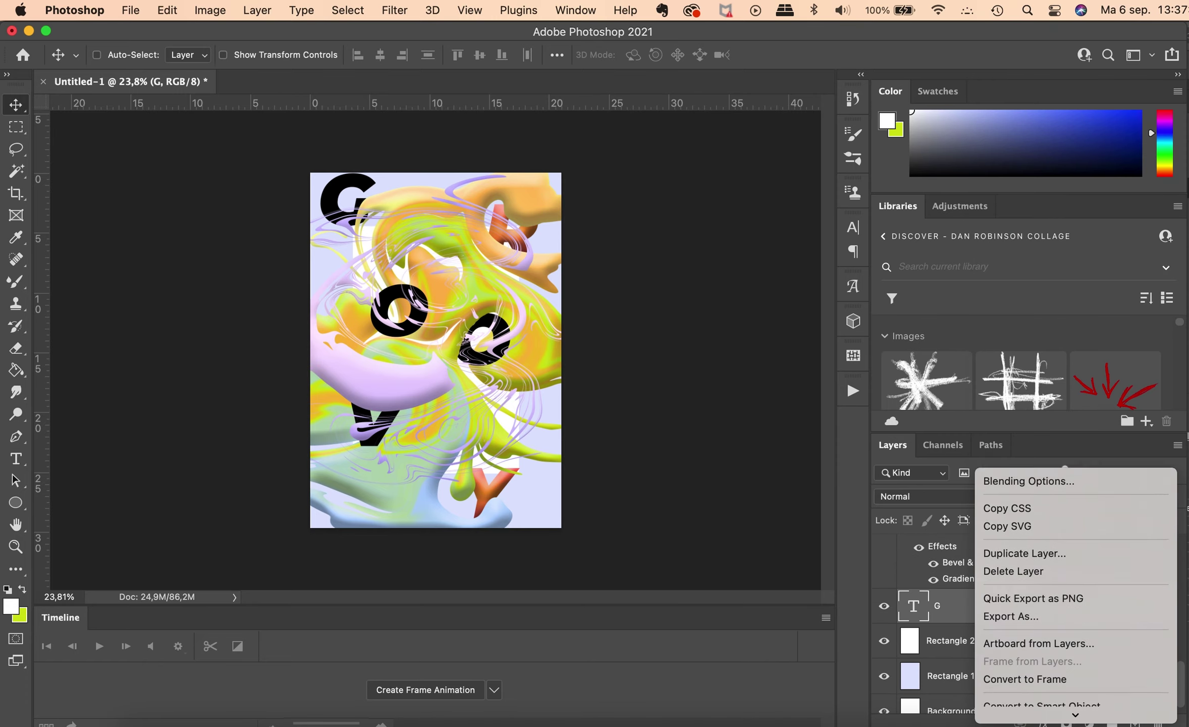
pyautogui.click(1040, 497)
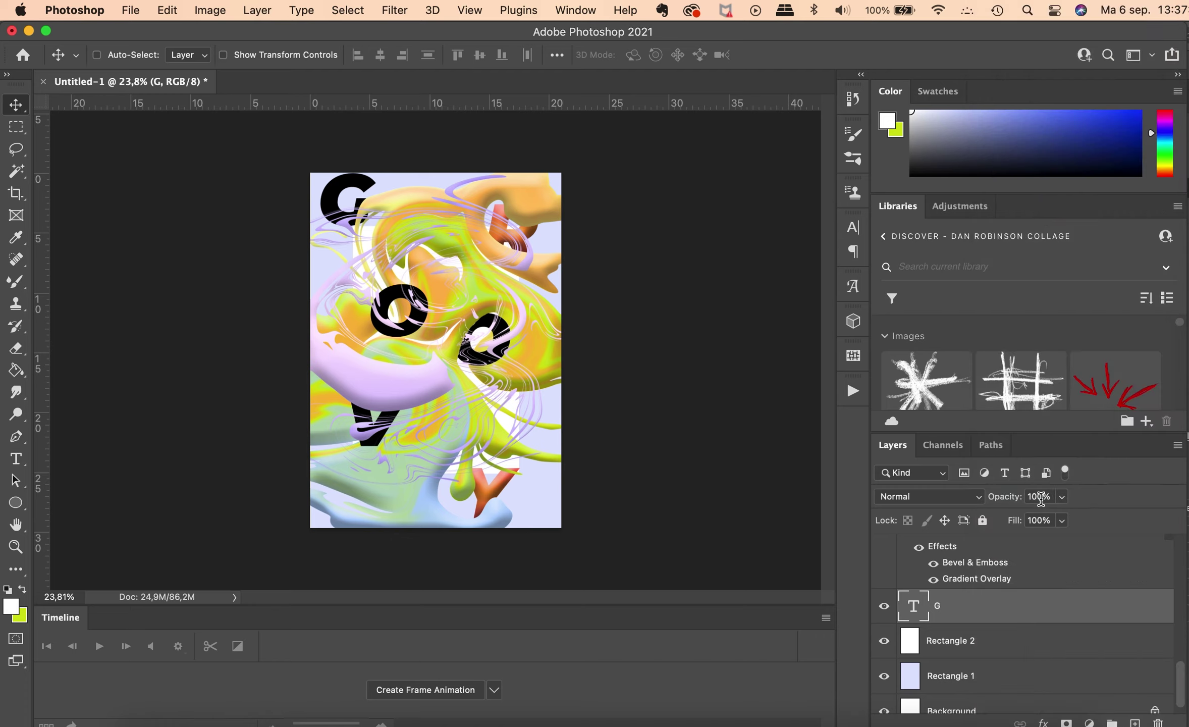
pyautogui.scroll(5, 991, 636)
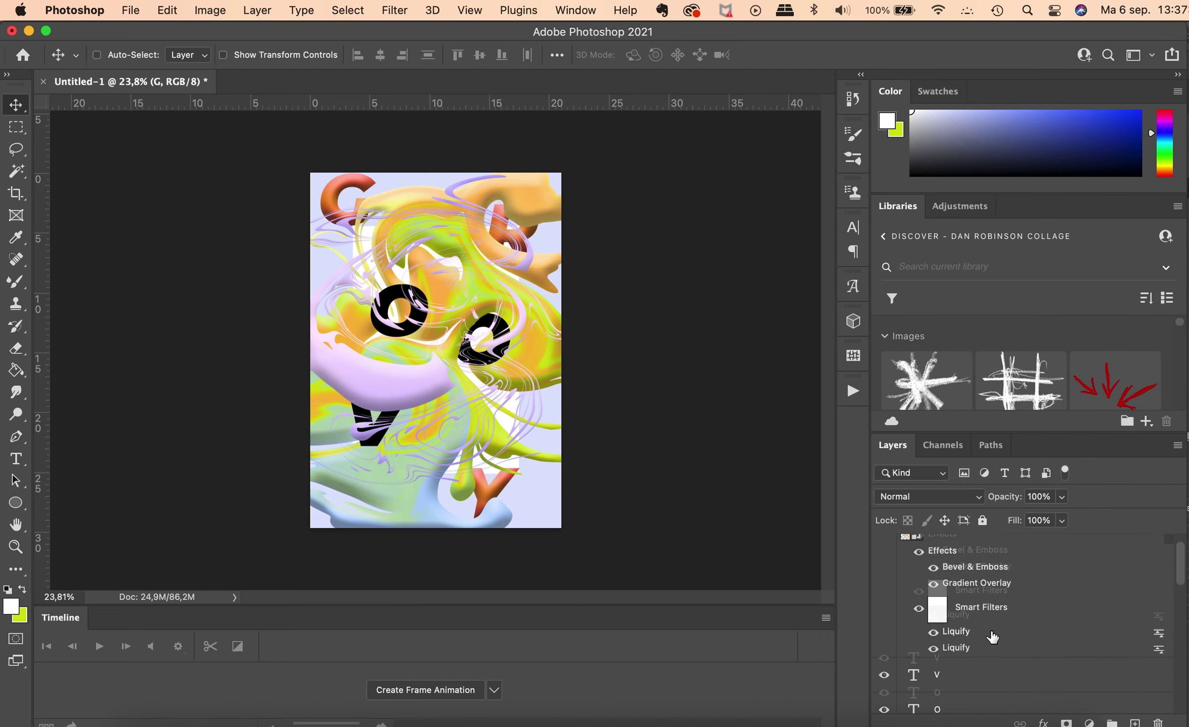
pyautogui.scroll(-3, 992, 637)
pyautogui.click(949, 573)
pyautogui.rightClick(949, 574)
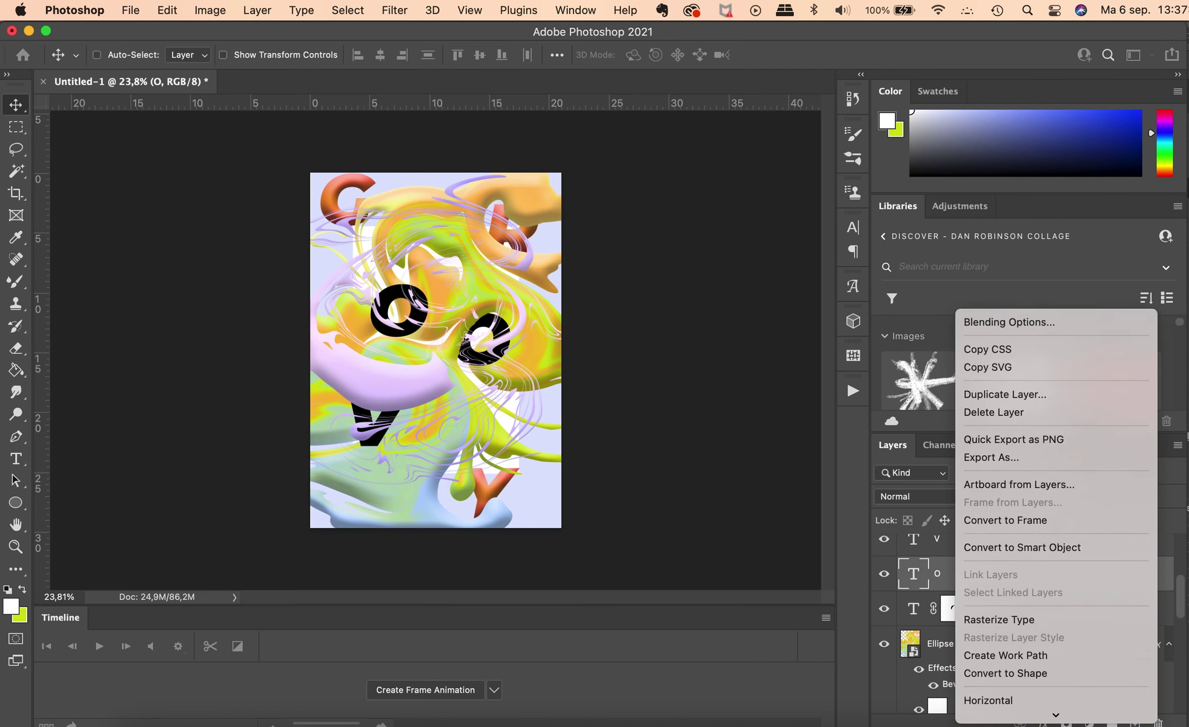
pyautogui.click(1016, 492)
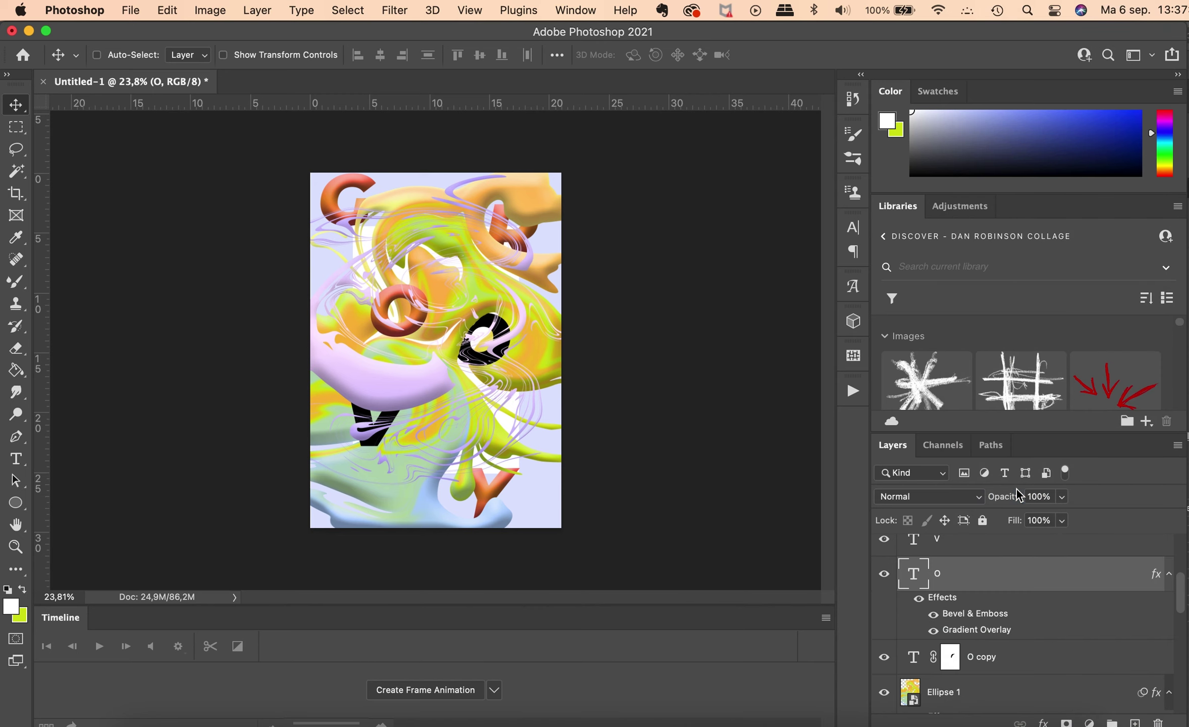
# Paste the same layer style onto the O copy and V layers.
pyautogui.rightClick(984, 657)
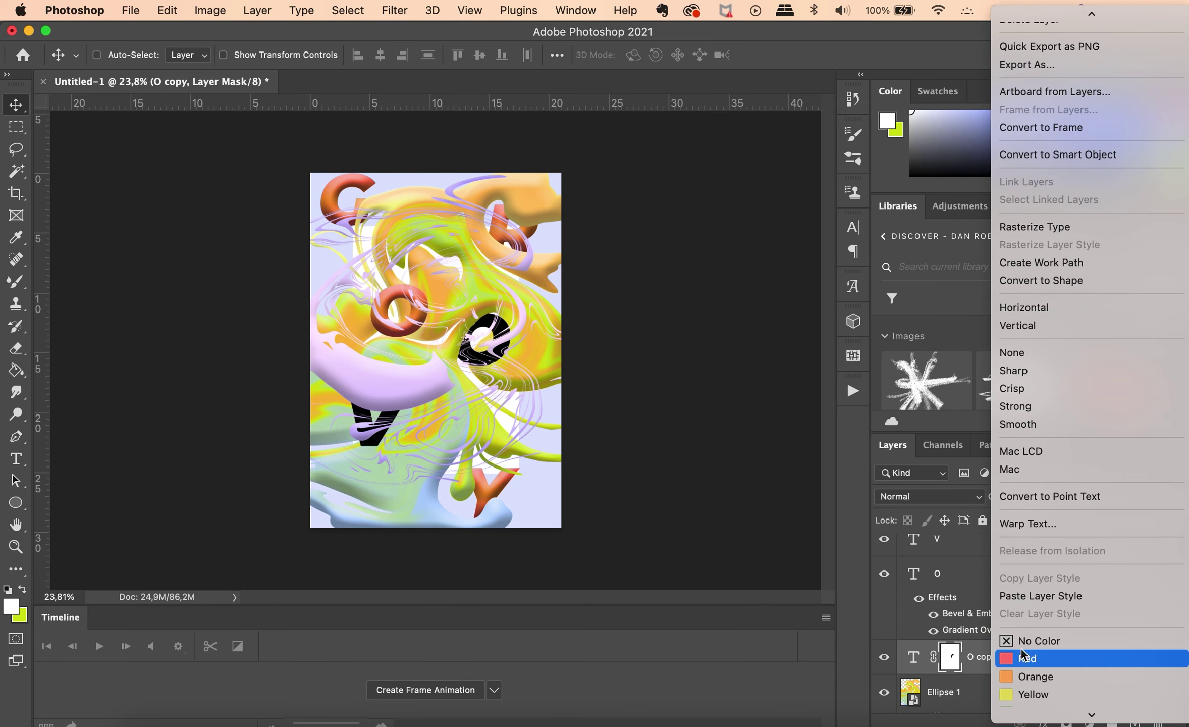
pyautogui.click(1022, 596)
pyautogui.scroll(3, 1024, 601)
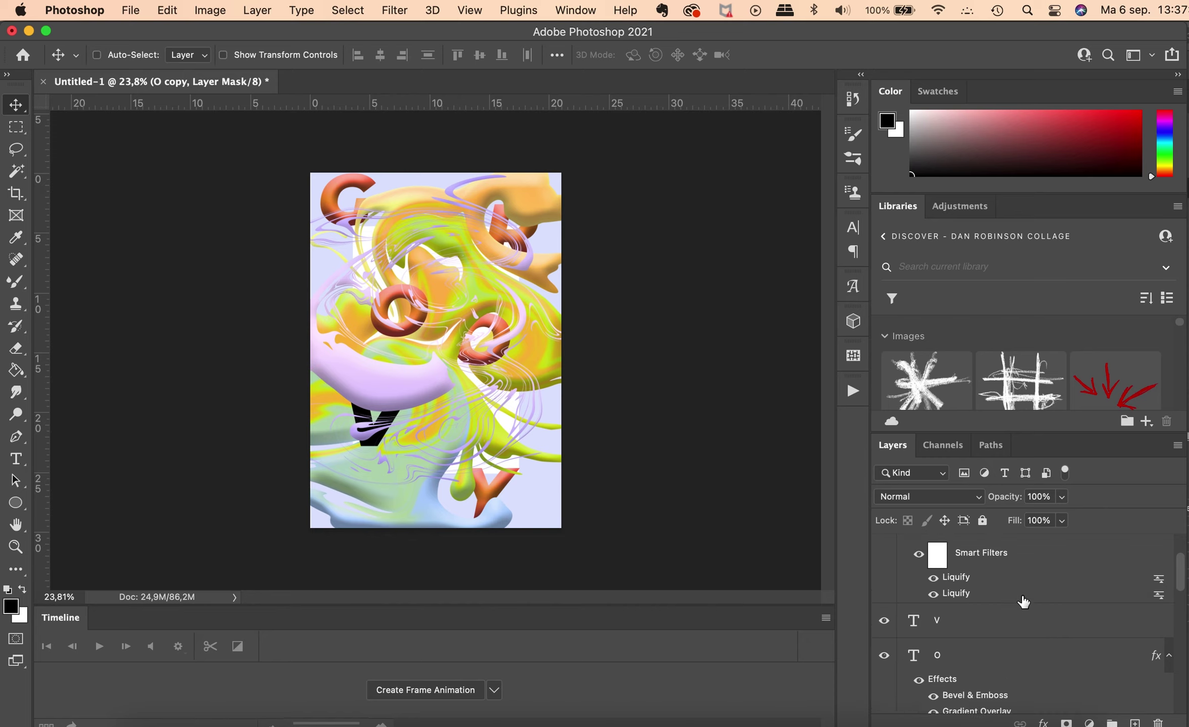
pyautogui.click(975, 656)
pyautogui.rightClick(975, 654)
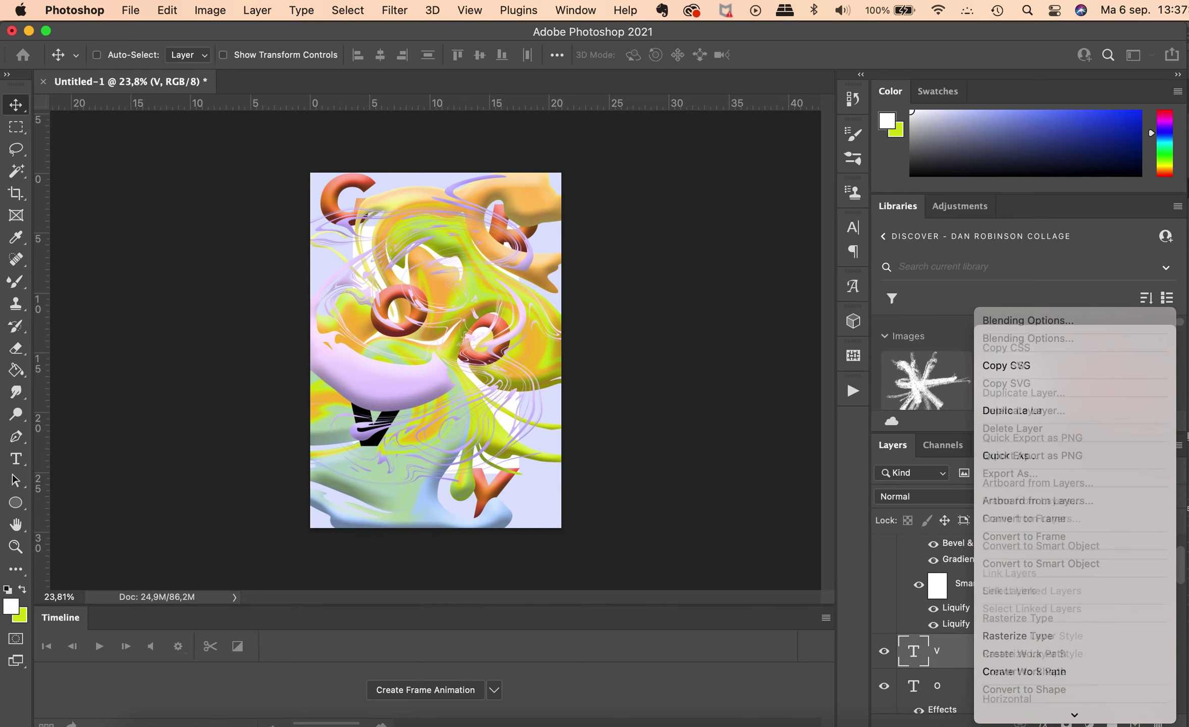
pyautogui.click(1042, 625)
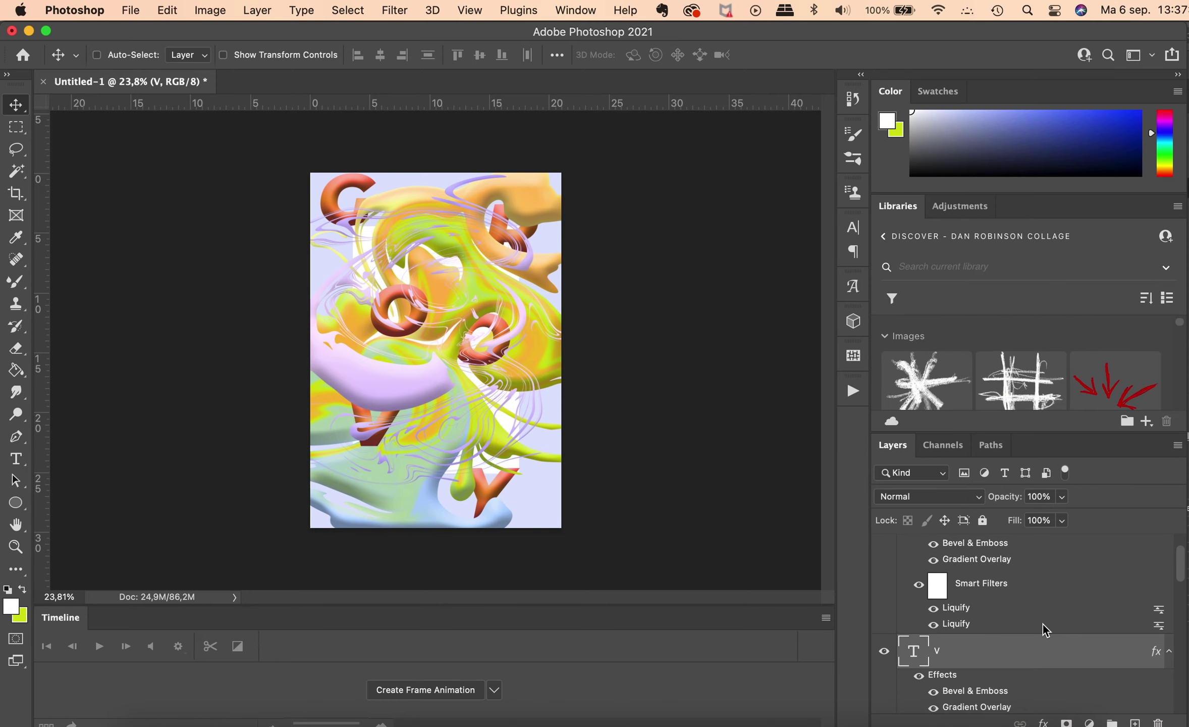